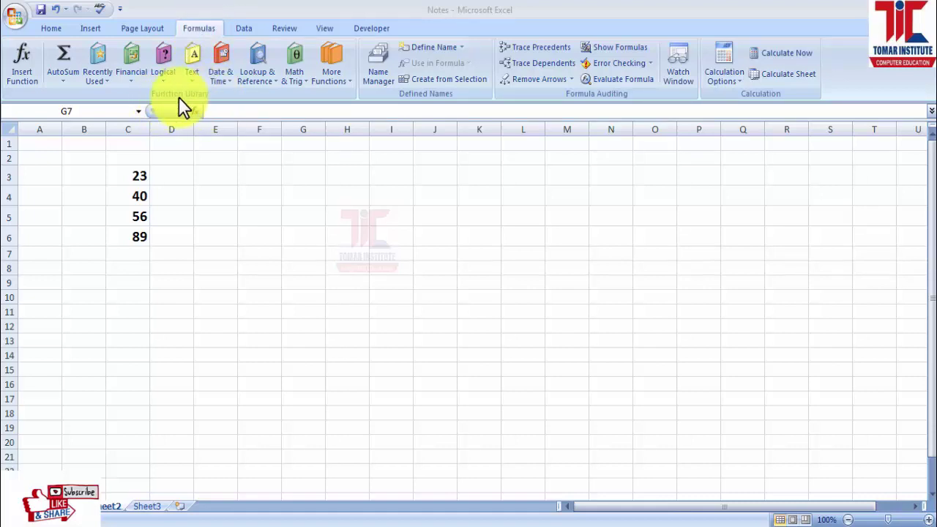
Start a SUM formula in C7 through Insert Function, choosing SUM from Most Recently Used
{"action": "left_click", "coordinate": [19, 76]}
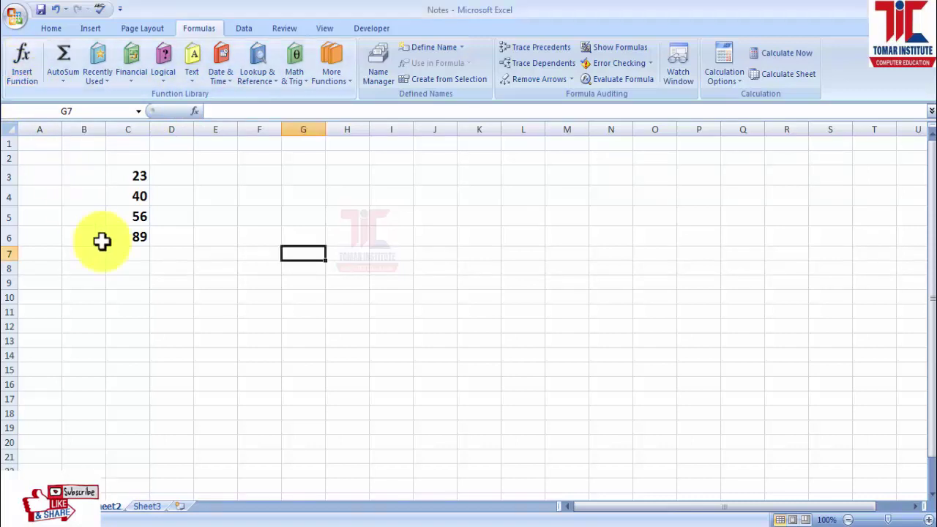
{"action": "left_click", "coordinate": [128, 254]}
{"action": "left_click", "coordinate": [24, 68]}
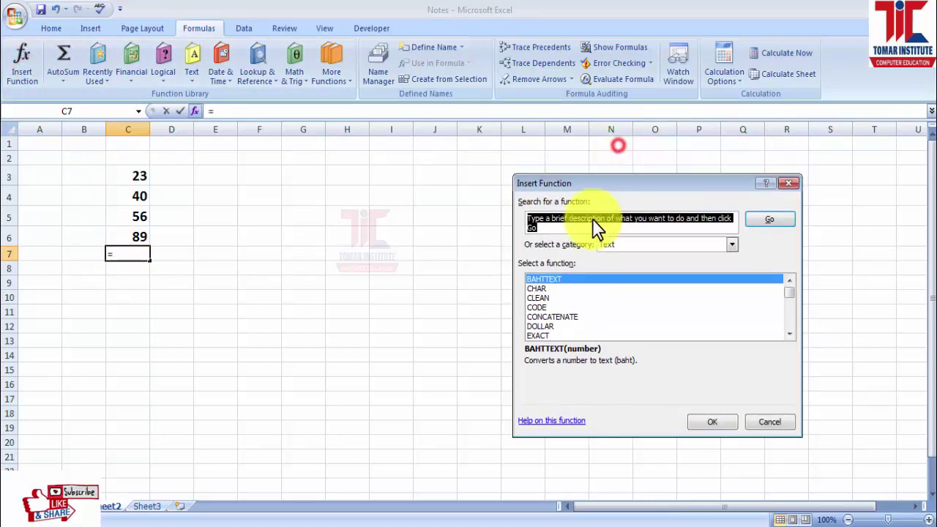
{"action": "left_click_drag", "start_coordinate": [621, 154], "coordinate": [549, 189]}
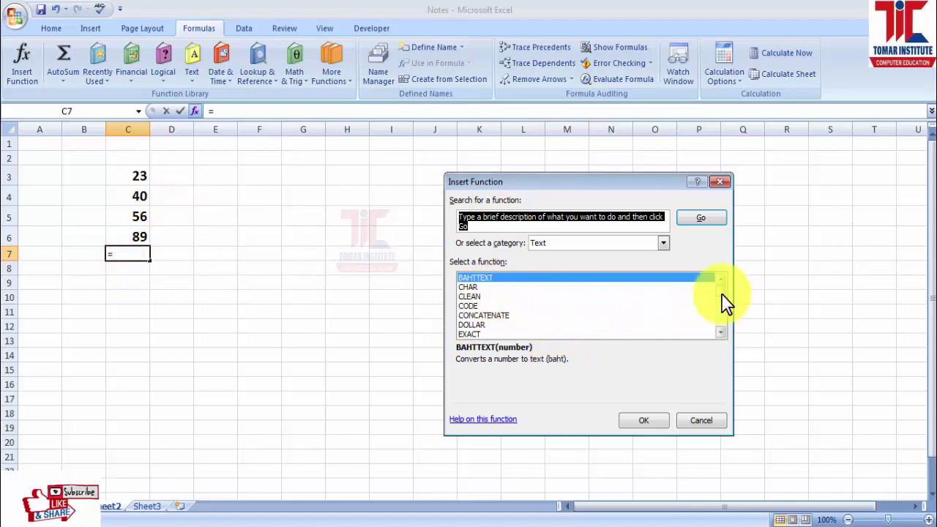
{"action": "mouse_move", "coordinate": [722, 295]}
{"action": "left_mouse_down"}
{"action": "mouse_move", "coordinate": [722, 308]}
{"action": "mouse_move", "coordinate": [709, 269]}
{"action": "left_mouse_up"}
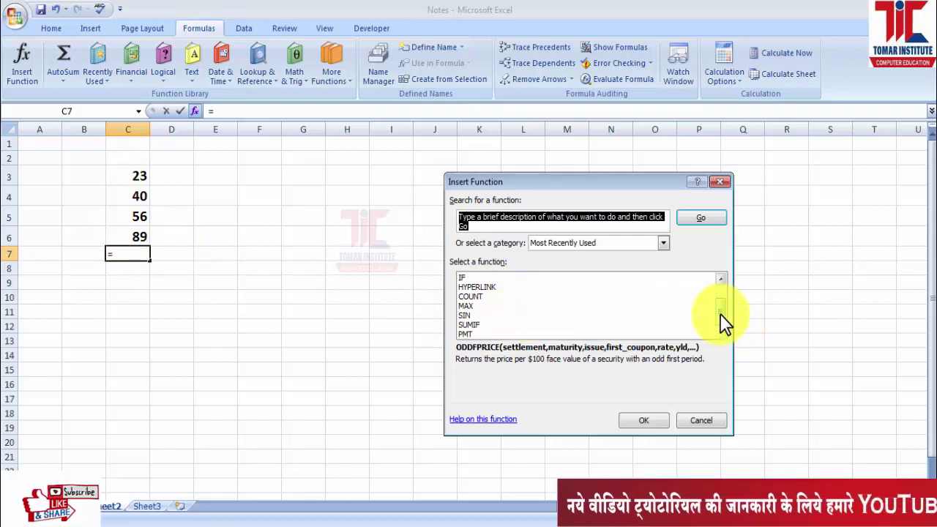
{"action": "left_click_drag", "start_coordinate": [722, 311], "coordinate": [721, 294]}
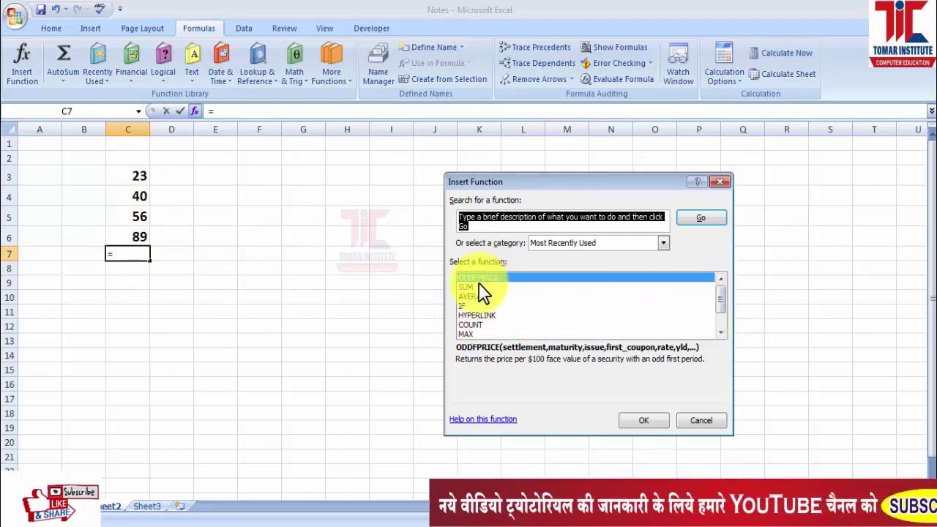
{"action": "left_click", "coordinate": [473, 288]}
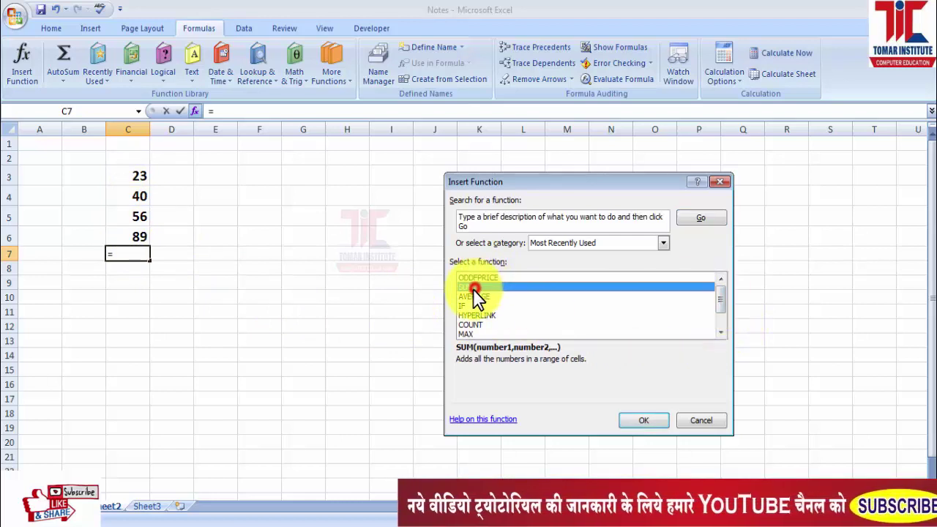
{"action": "left_click", "coordinate": [629, 419]}
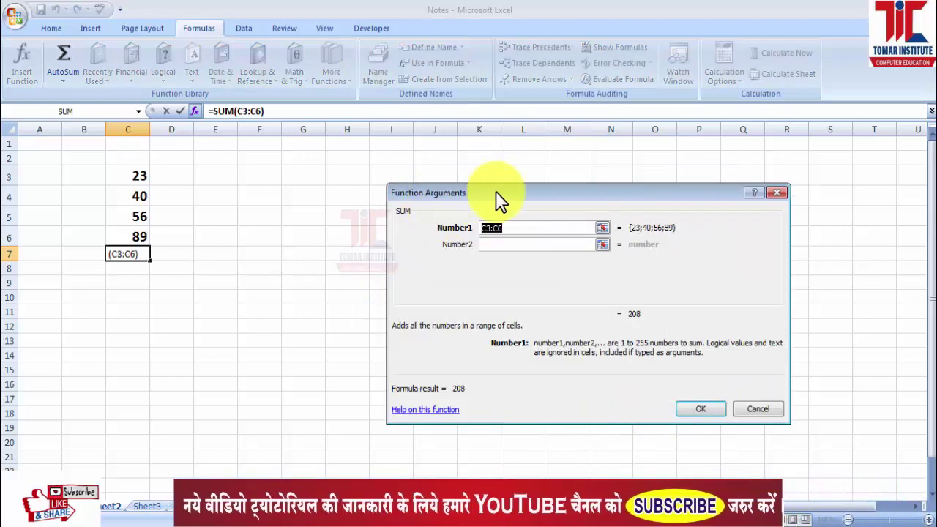
Set the first two SUM arguments to cells C3 and C4
{"action": "mouse_move", "coordinate": [504, 194]}
{"action": "left_mouse_down"}
{"action": "mouse_move", "coordinate": [486, 210]}
{"action": "mouse_move", "coordinate": [502, 192]}
{"action": "left_mouse_up"}
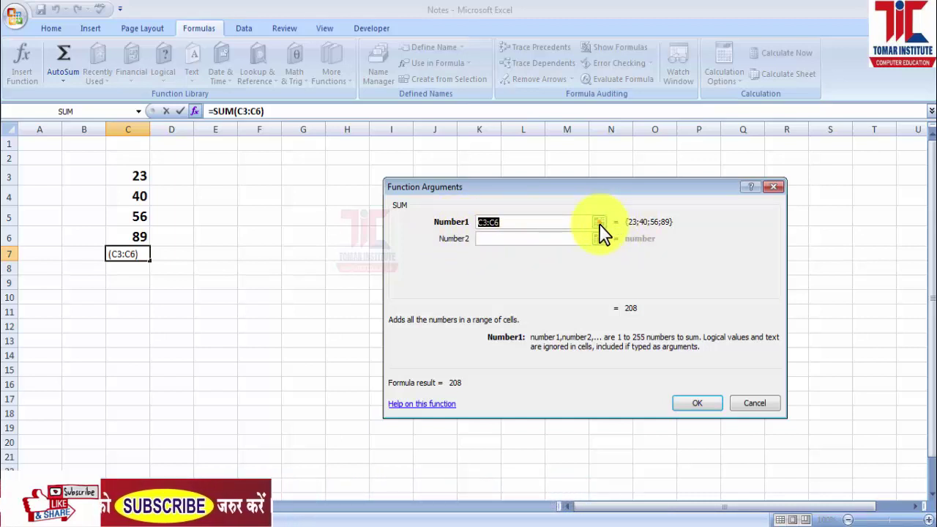
{"action": "left_click", "coordinate": [599, 223]}
{"action": "left_click", "coordinate": [140, 177]}
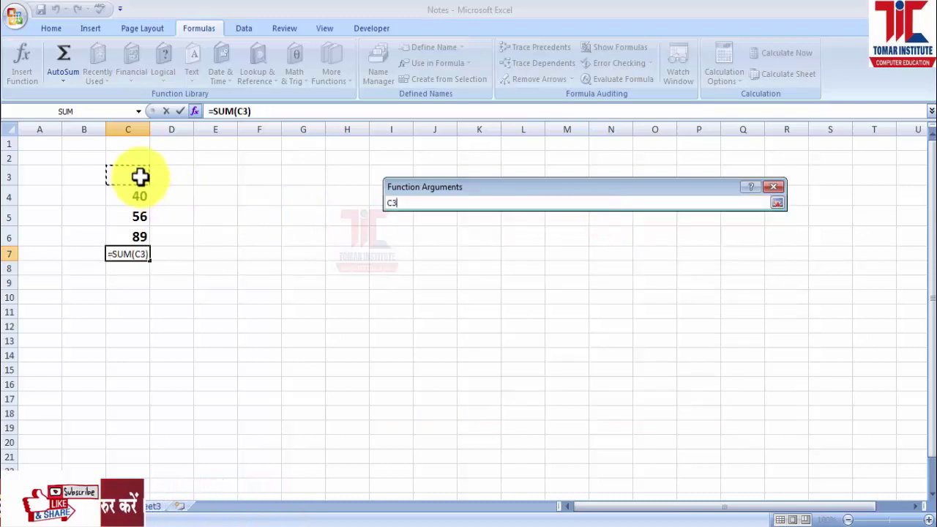
{"action": "left_click", "coordinate": [776, 205]}
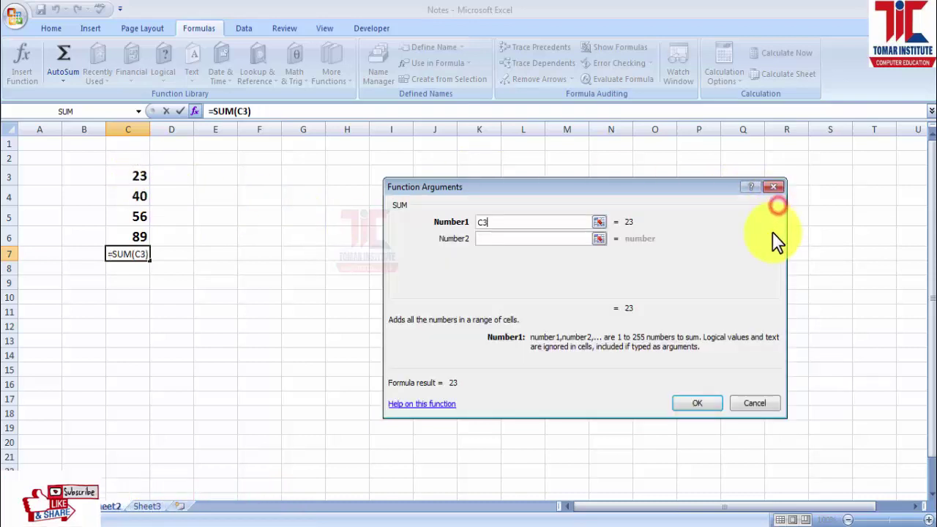
{"action": "left_click", "coordinate": [599, 240]}
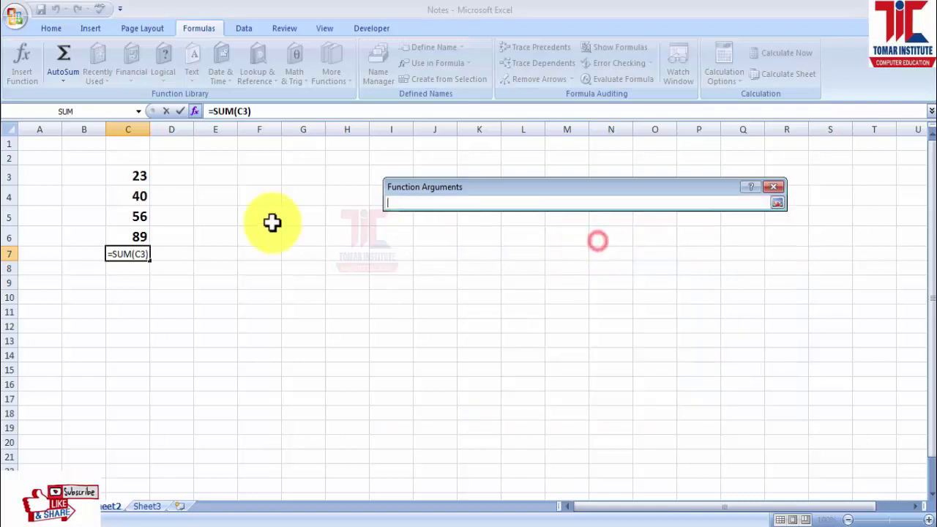
{"action": "left_click", "coordinate": [138, 197]}
{"action": "left_click", "coordinate": [778, 203]}
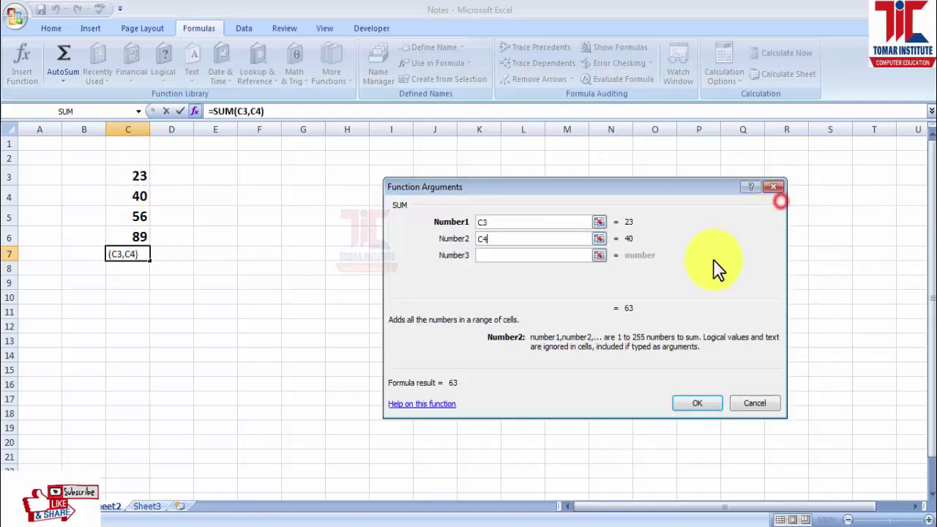
Add C5 and C6 as the remaining arguments and finish =SUM(C3,C4,C5,C6) in C7
{"action": "left_click", "coordinate": [598, 255]}
{"action": "left_click_drag", "start_coordinate": [117, 218], "coordinate": [104, 216]}
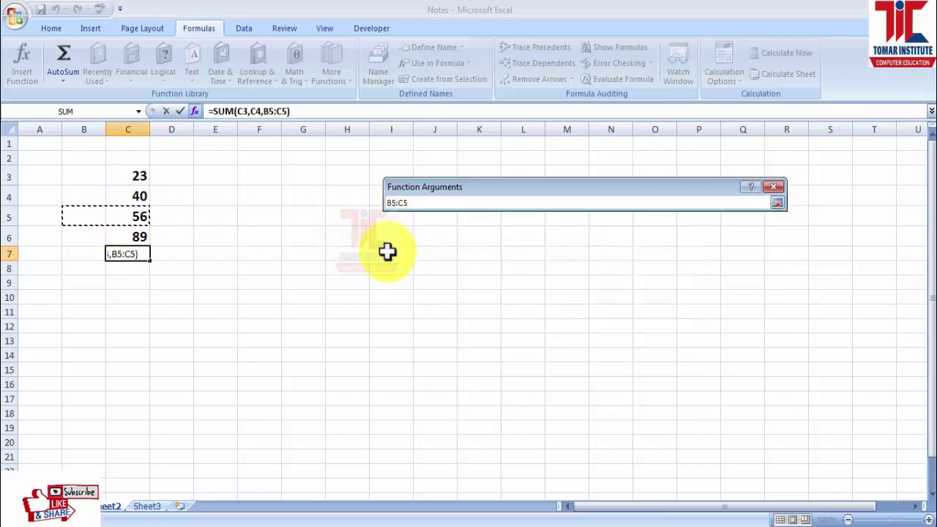
{"action": "key", "text": "BackSpace"}
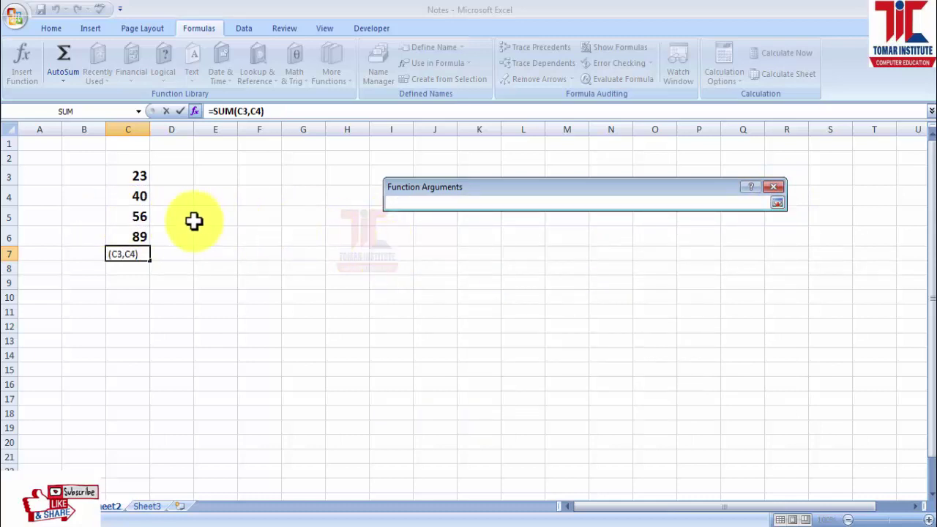
{"action": "left_click", "coordinate": [776, 205]}
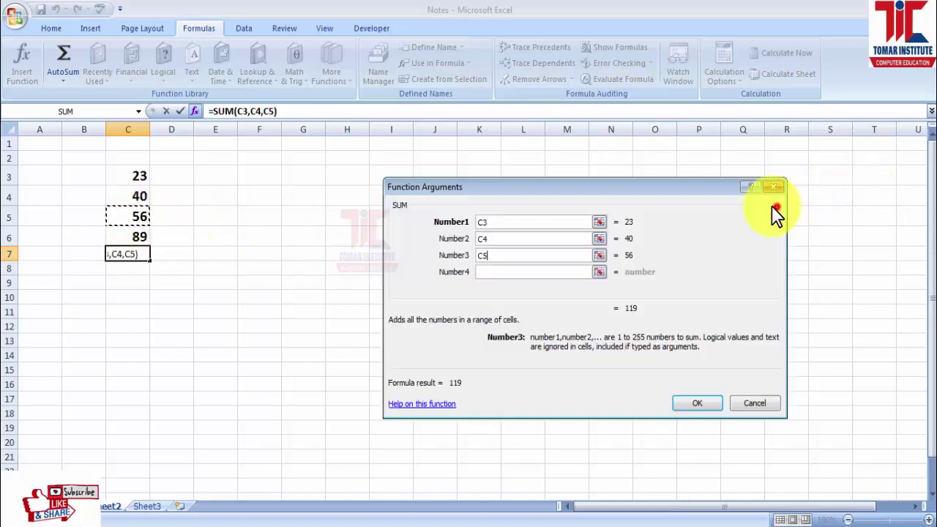
{"action": "left_click", "coordinate": [599, 272]}
{"action": "left_click", "coordinate": [130, 237]}
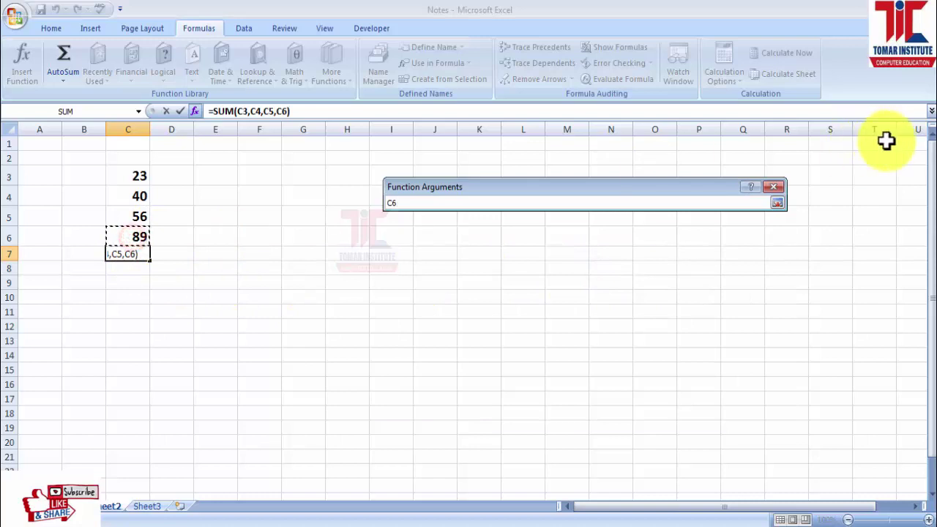
{"action": "left_click", "coordinate": [777, 204]}
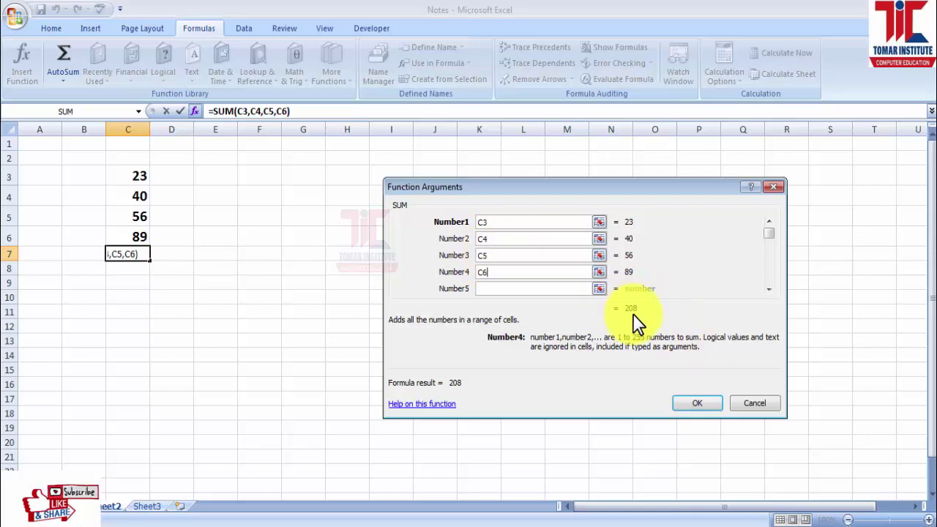
{"action": "left_click", "coordinate": [690, 404]}
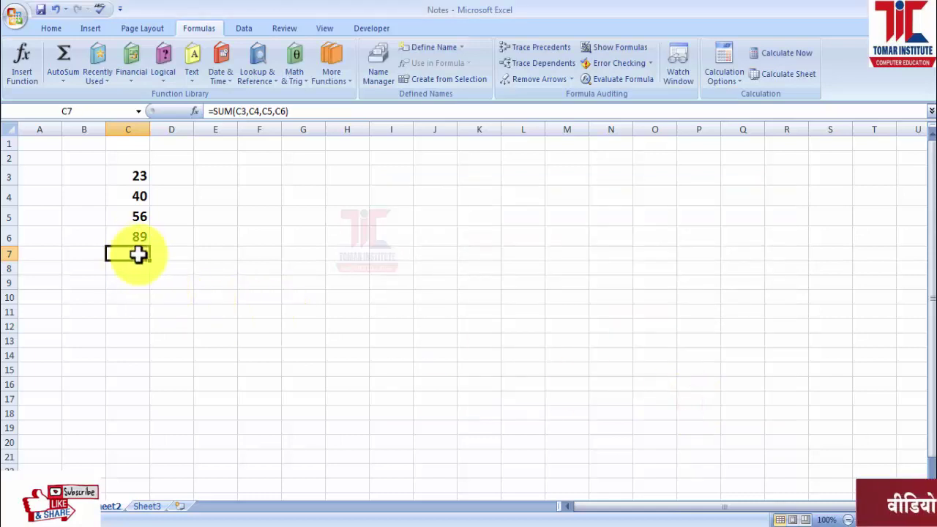
Enlarge the total 208 in C7 to 18-point font
{"action": "left_click", "coordinate": [49, 26]}
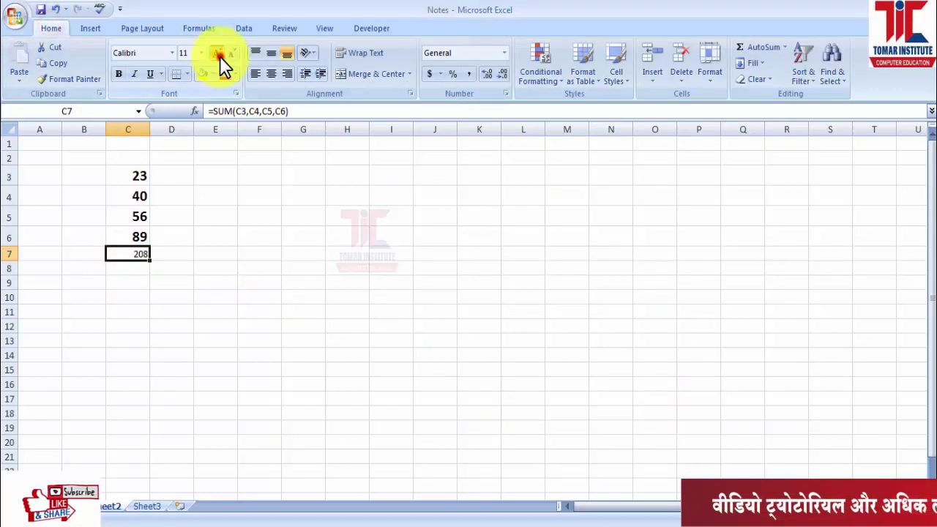
{"action": "left_click", "coordinate": [220, 55]}
{"action": "left_click", "coordinate": [220, 56]}
{"action": "left_click", "coordinate": [219, 56]}
{"action": "left_click", "coordinate": [220, 56]}
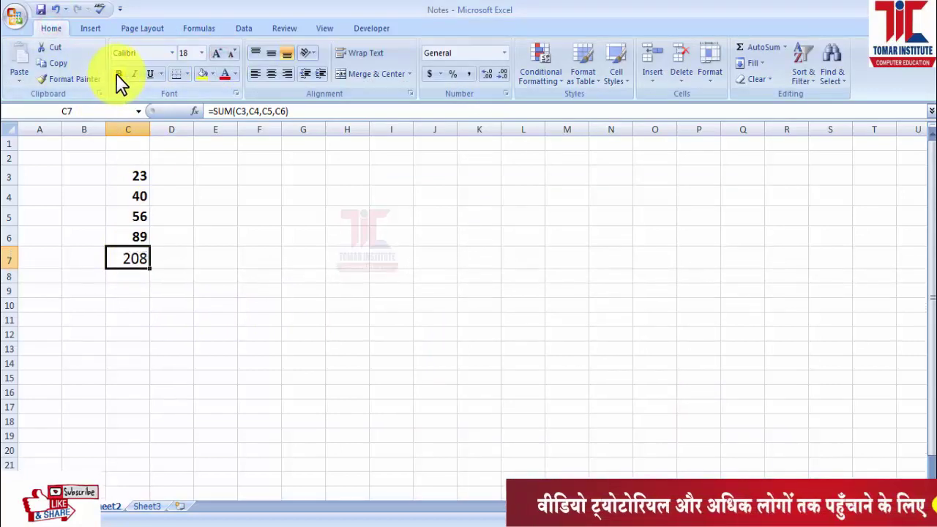
{"action": "left_click", "coordinate": [225, 289]}
{"action": "left_click", "coordinate": [130, 258]}
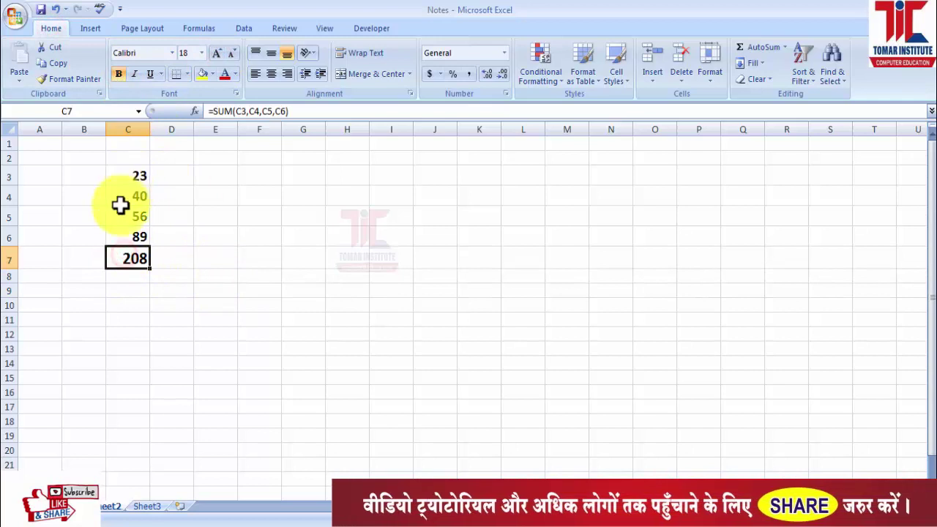
Reopen the SUM arguments for C7 and the function picker for H14, cancelling both unchanged
{"action": "left_click", "coordinate": [197, 29]}
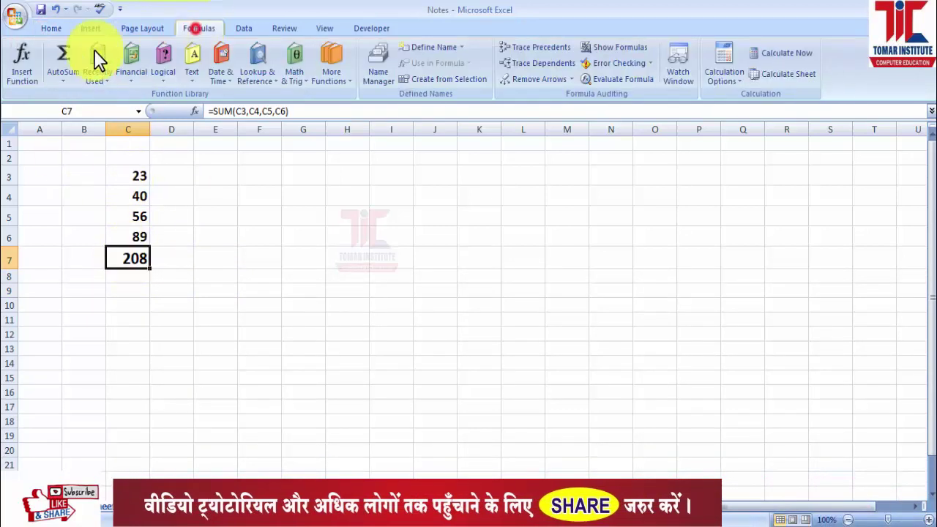
{"action": "left_click", "coordinate": [18, 73]}
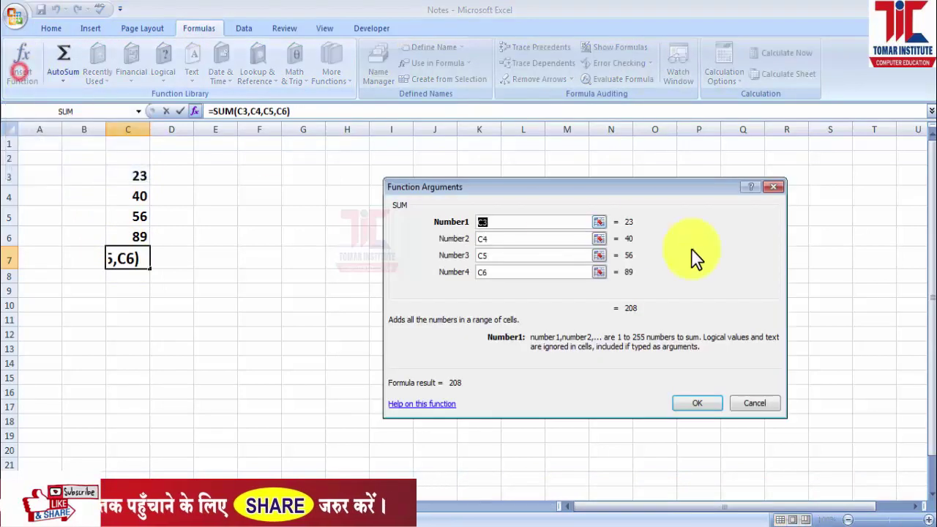
{"action": "left_click", "coordinate": [755, 404]}
{"action": "left_click", "coordinate": [344, 360]}
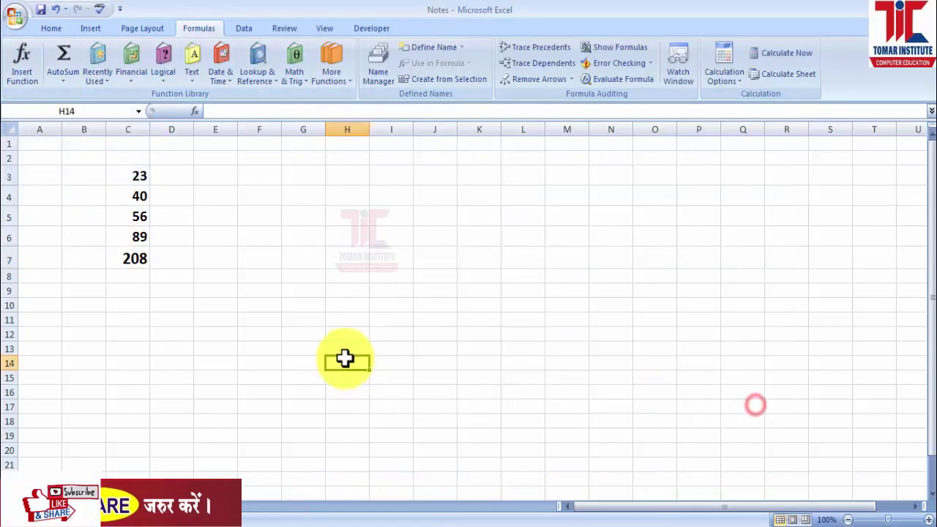
{"action": "left_click", "coordinate": [28, 74]}
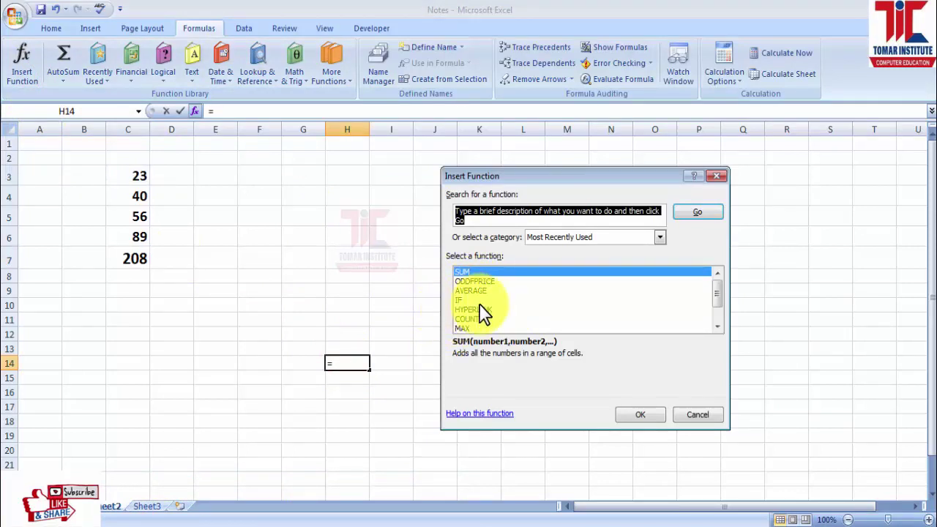
{"action": "left_click", "coordinate": [714, 292]}
{"action": "left_click", "coordinate": [716, 273]}
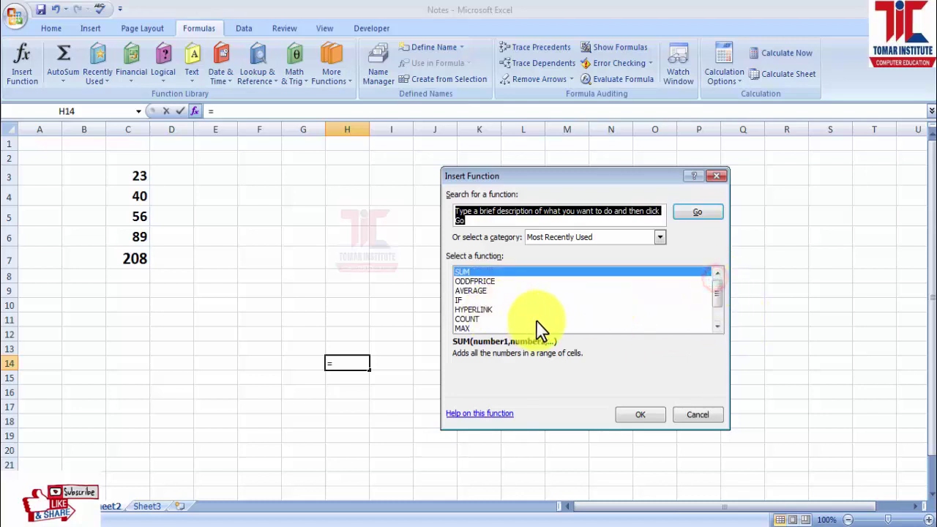
{"action": "left_click", "coordinate": [697, 415]}
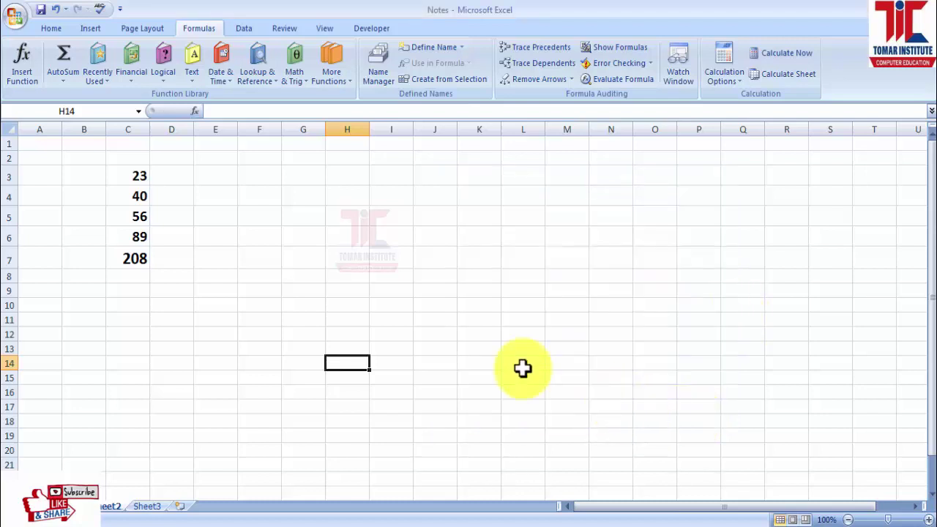
Select the column C numbers and open the AutoSum list, closing it without choosing
{"action": "left_click", "coordinate": [62, 83]}
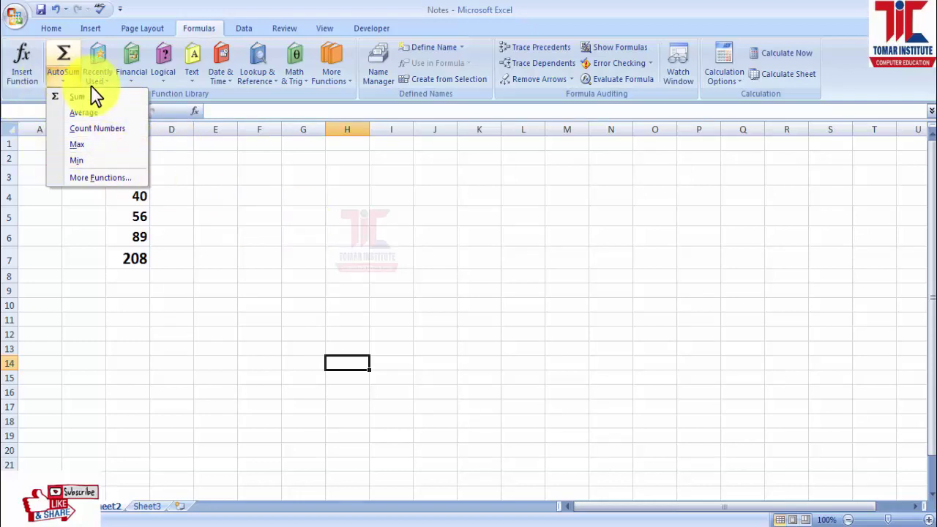
{"action": "left_click", "coordinate": [129, 176]}
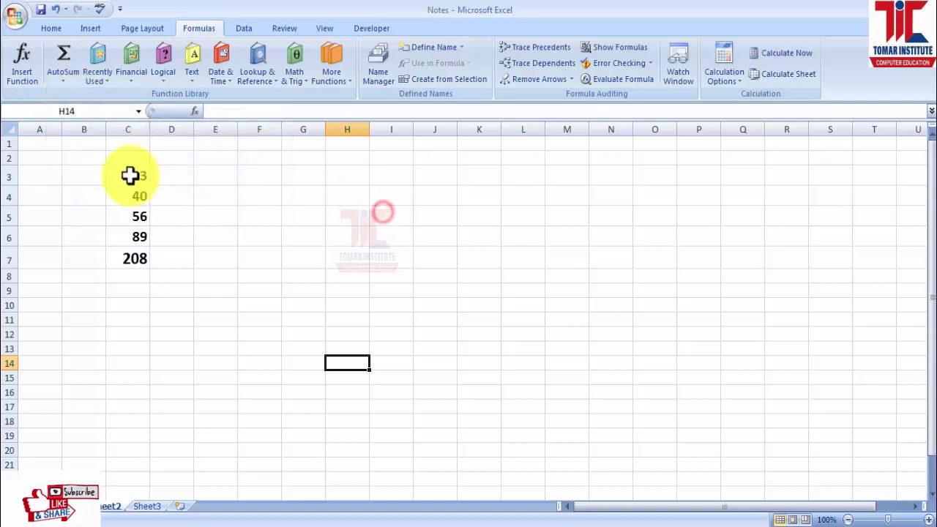
{"action": "left_click_drag", "start_coordinate": [129, 176], "coordinate": [135, 262]}
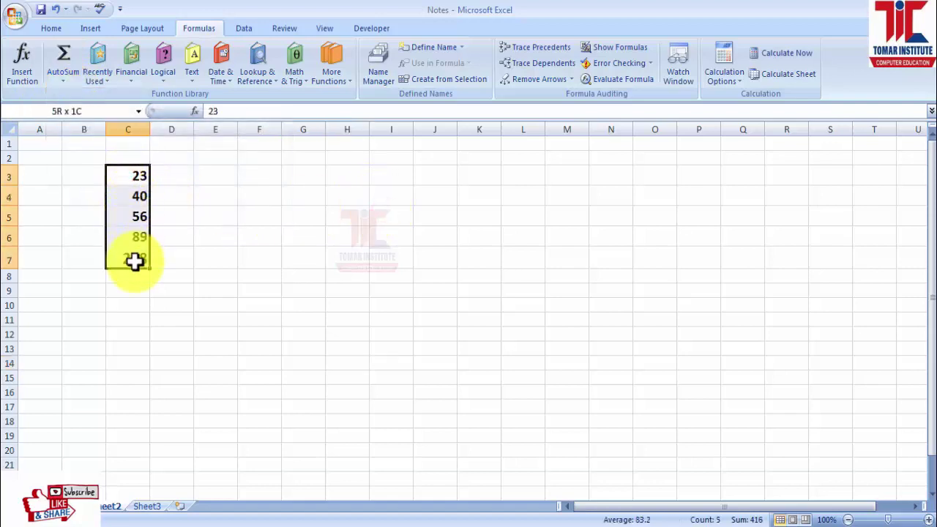
{"action": "left_click", "coordinate": [63, 84]}
{"action": "key", "text": "Escape"}
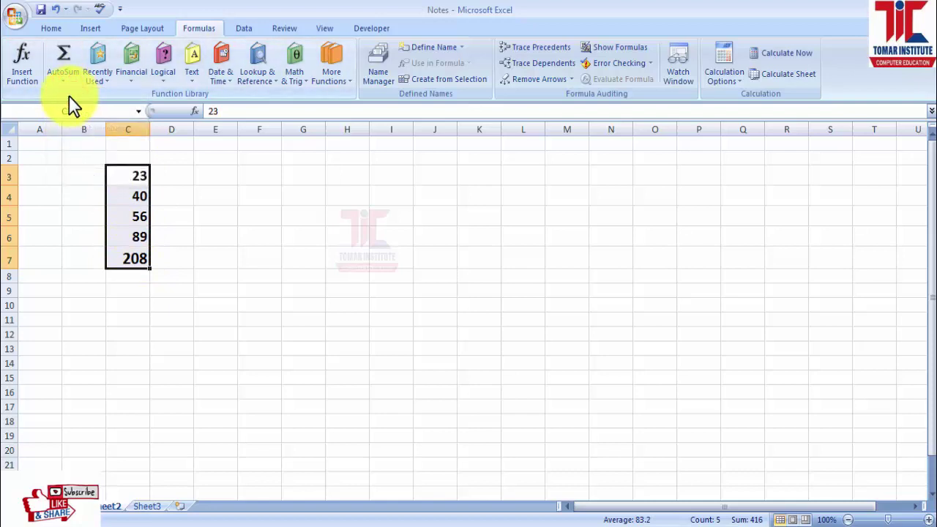
{"action": "left_click", "coordinate": [59, 85]}
{"action": "left_click", "coordinate": [79, 99]}
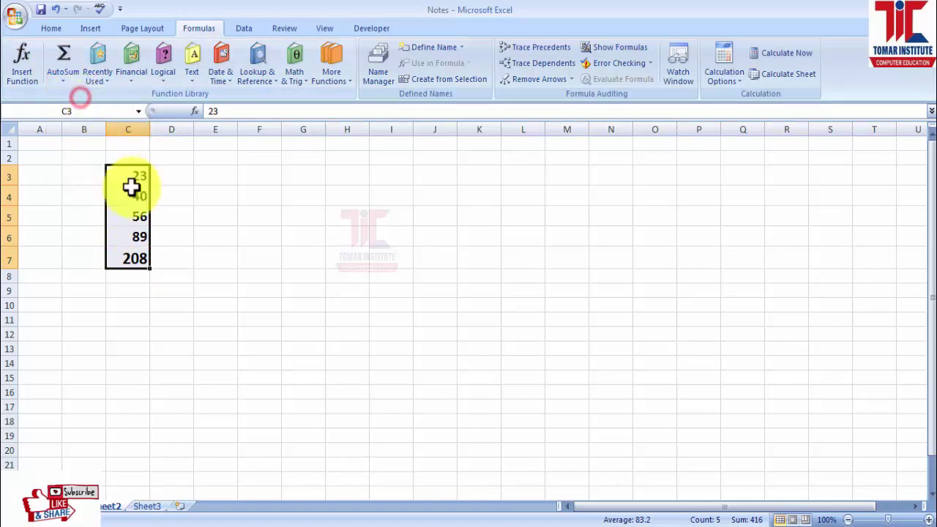
{"action": "left_click", "coordinate": [172, 290]}
{"action": "left_click", "coordinate": [129, 259]}
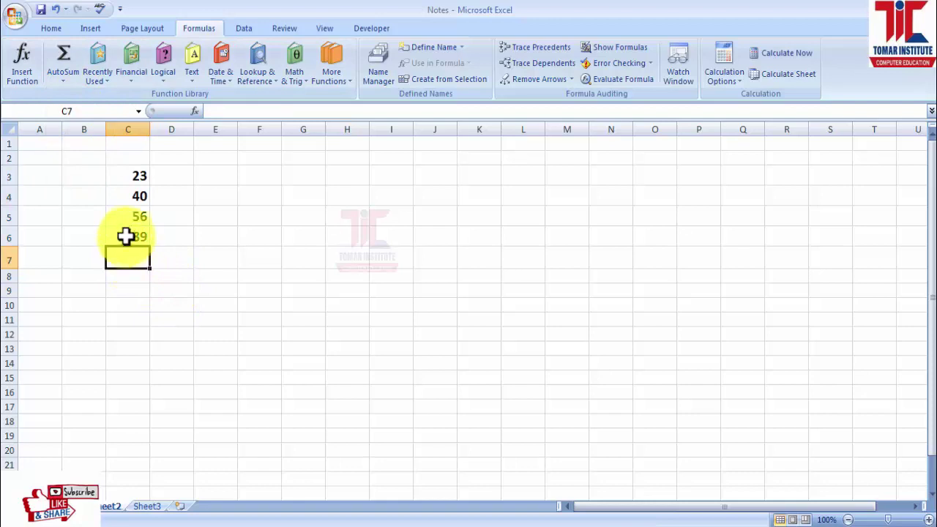
Rebuild the C7 total as =SUM(C3:C6) with AutoSum on C3:C6
{"action": "left_click_drag", "start_coordinate": [121, 178], "coordinate": [121, 234]}
{"action": "left_click", "coordinate": [62, 81]}
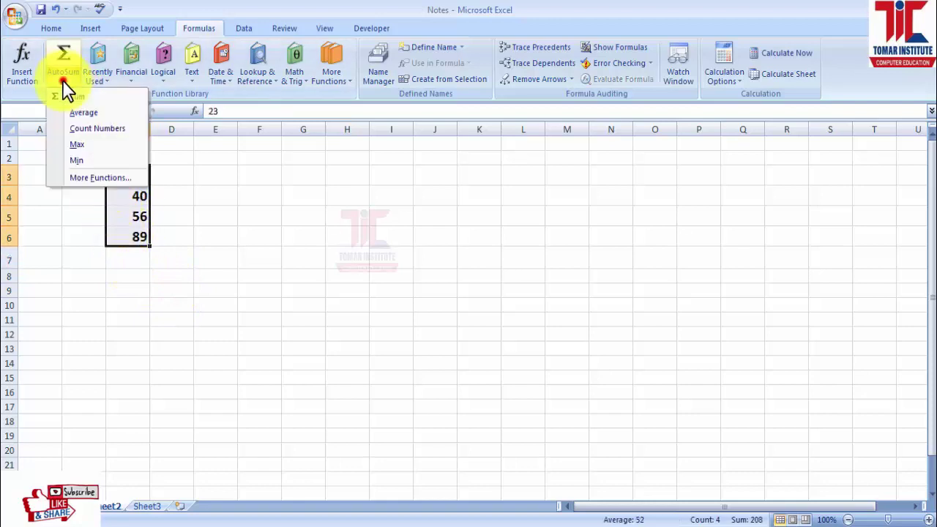
{"action": "left_click", "coordinate": [81, 94]}
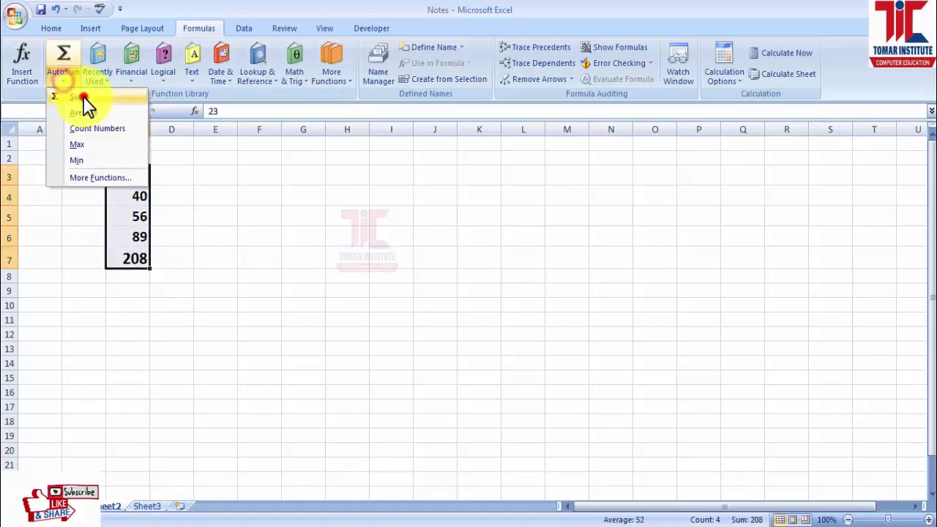
{"action": "left_click", "coordinate": [138, 276]}
{"action": "left_click", "coordinate": [125, 258]}
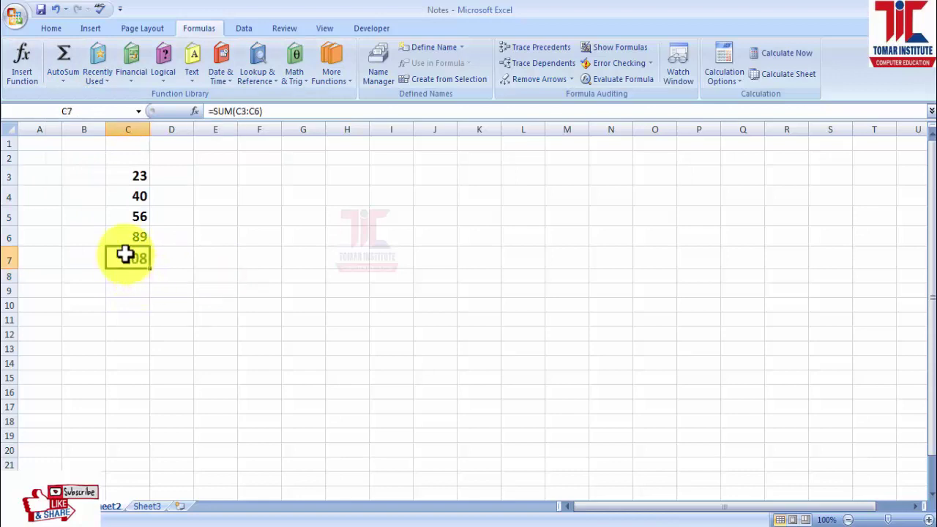
Replace C7's total with =AVERAGE(C3:C6) from the AutoSum list, showing 52
{"action": "left_click", "coordinate": [65, 77]}
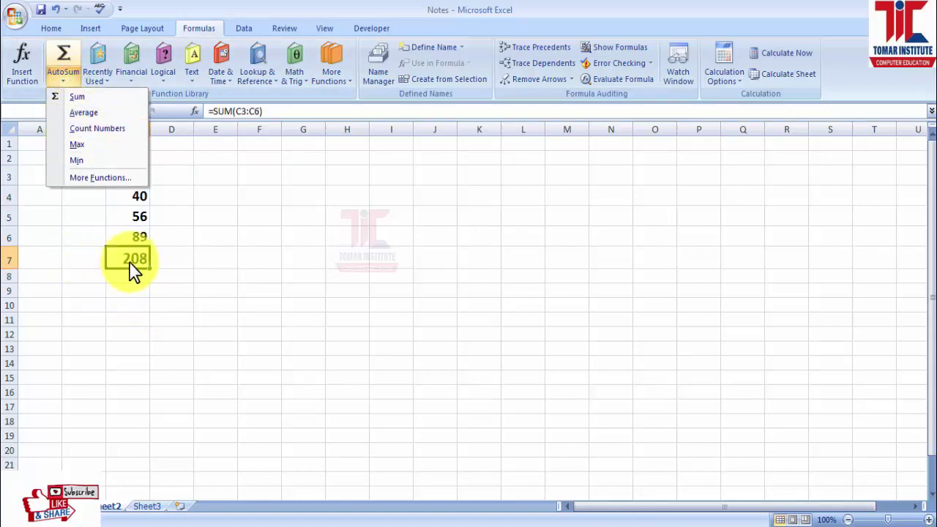
{"action": "left_click", "coordinate": [94, 120]}
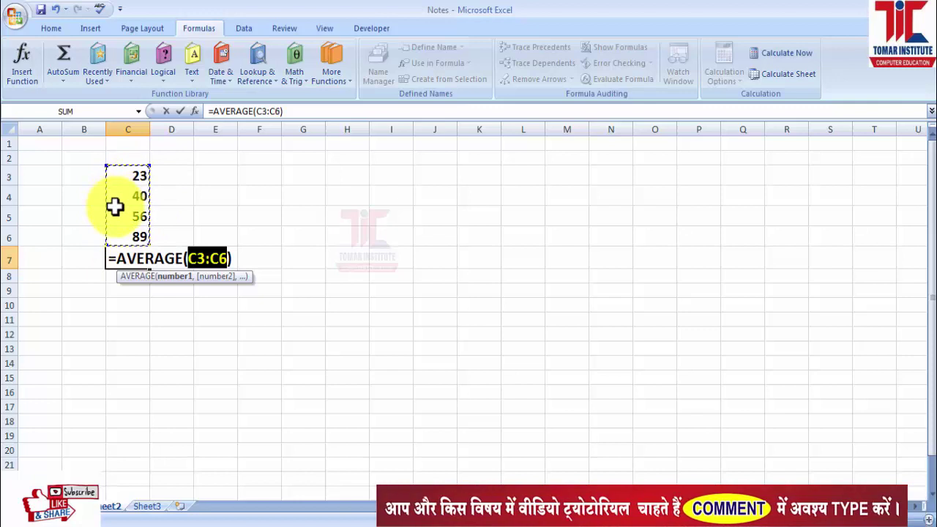
{"action": "key", "text": "Return"}
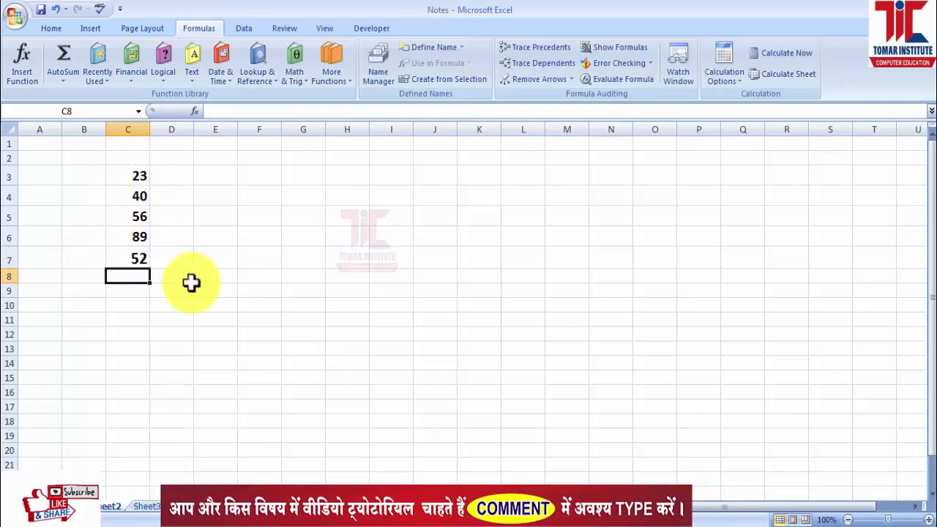
{"action": "left_click", "coordinate": [121, 260]}
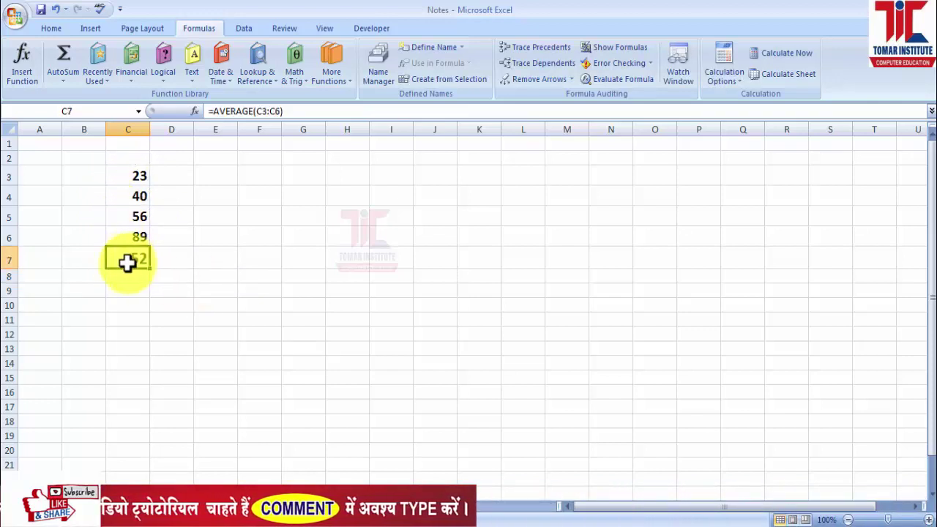
{"action": "left_click", "coordinate": [63, 78]}
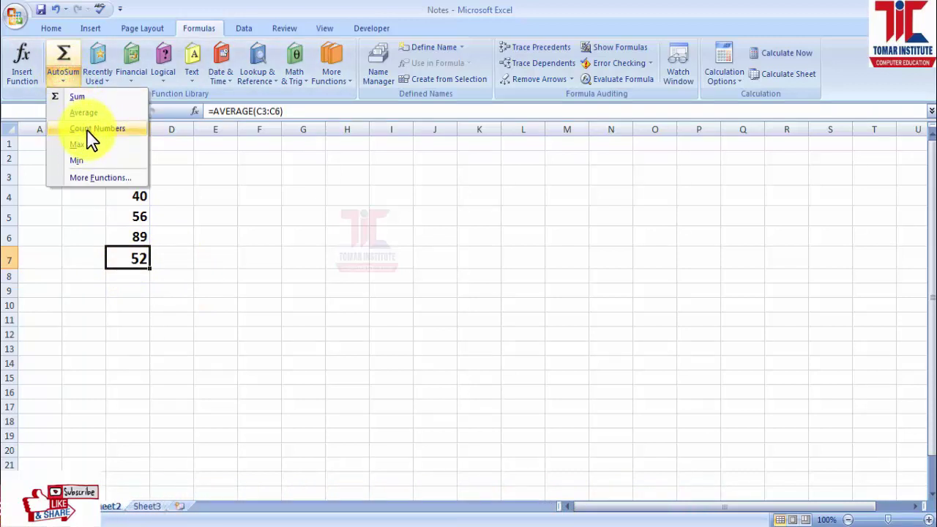
Count the values C3:C7 into C8 with =COUNT(C3:C7), giving 5
{"action": "left_click", "coordinate": [284, 244]}
{"action": "left_click_drag", "start_coordinate": [132, 173], "coordinate": [132, 261]}
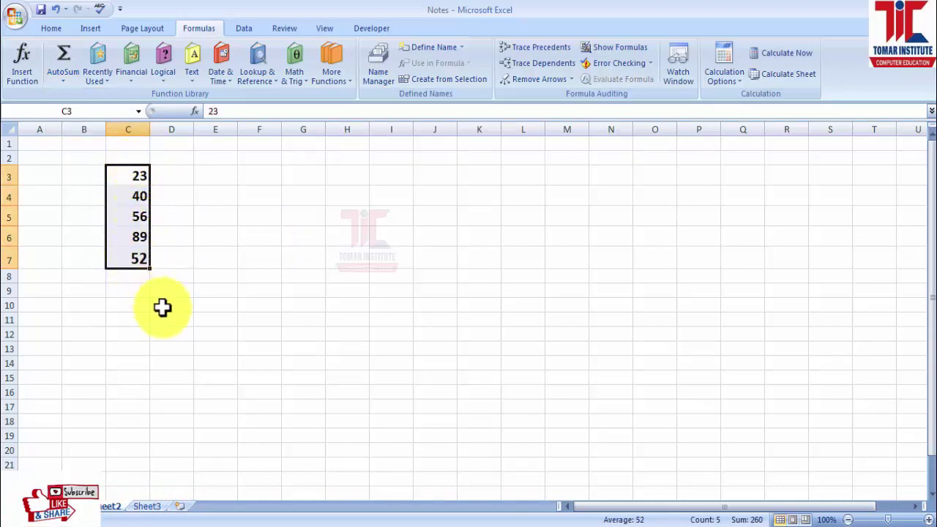
{"action": "left_click", "coordinate": [63, 80]}
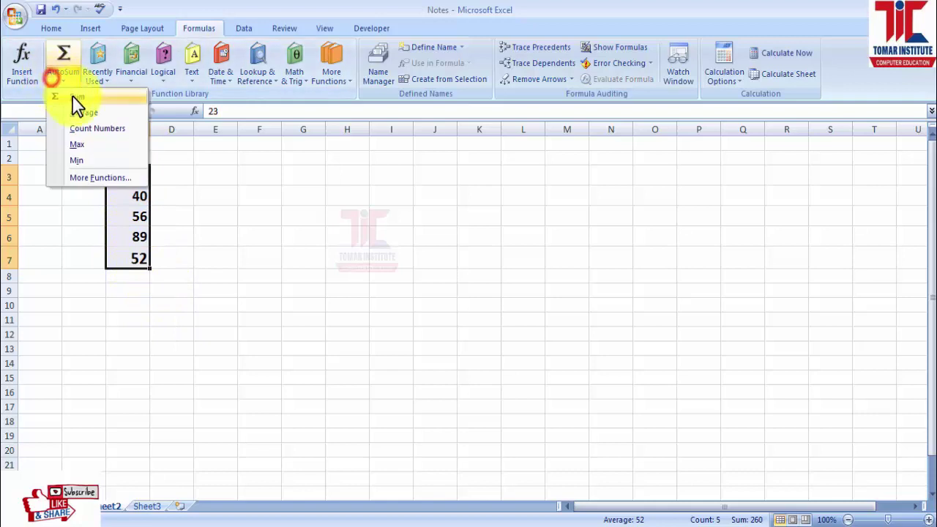
{"action": "left_click", "coordinate": [92, 130]}
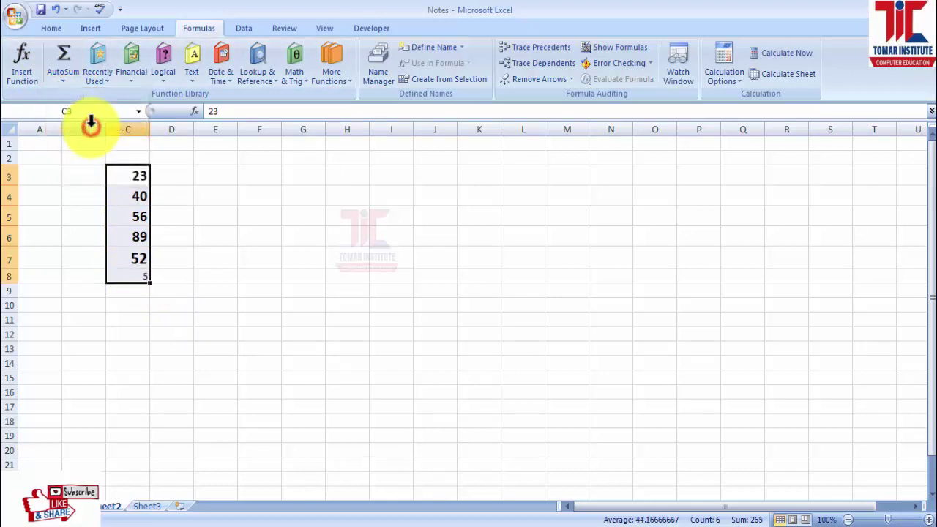
{"action": "left_click", "coordinate": [139, 279]}
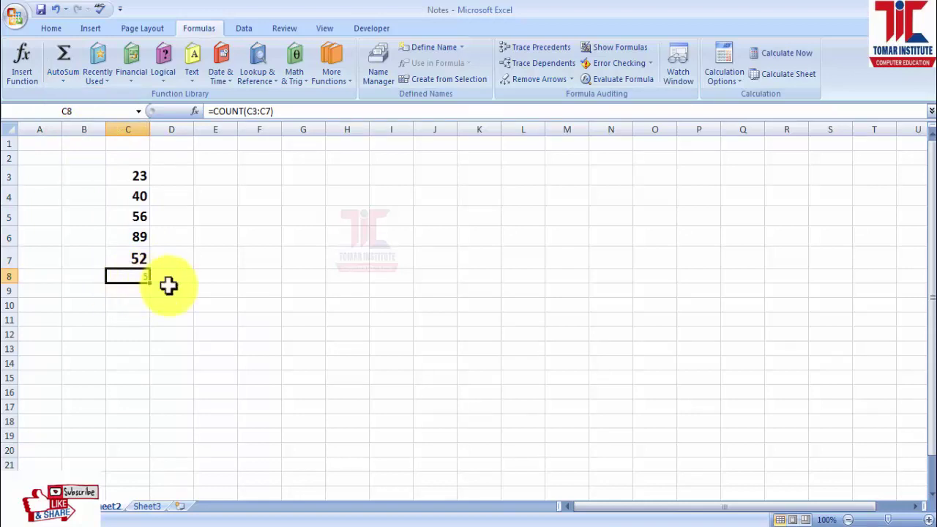
{"action": "left_click", "coordinate": [125, 195]}
{"action": "left_click", "coordinate": [132, 216]}
{"action": "left_click", "coordinate": [129, 236]}
{"action": "left_click", "coordinate": [129, 256]}
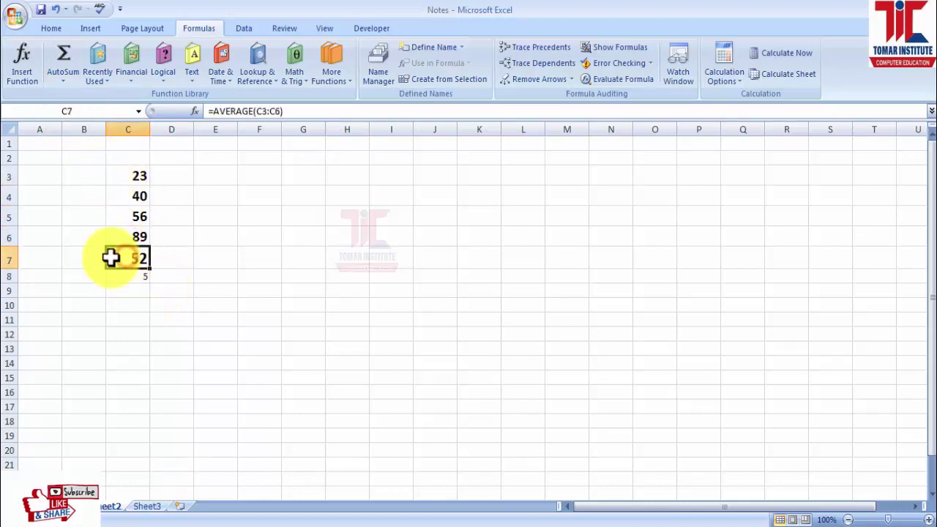
{"action": "left_click", "coordinate": [127, 276]}
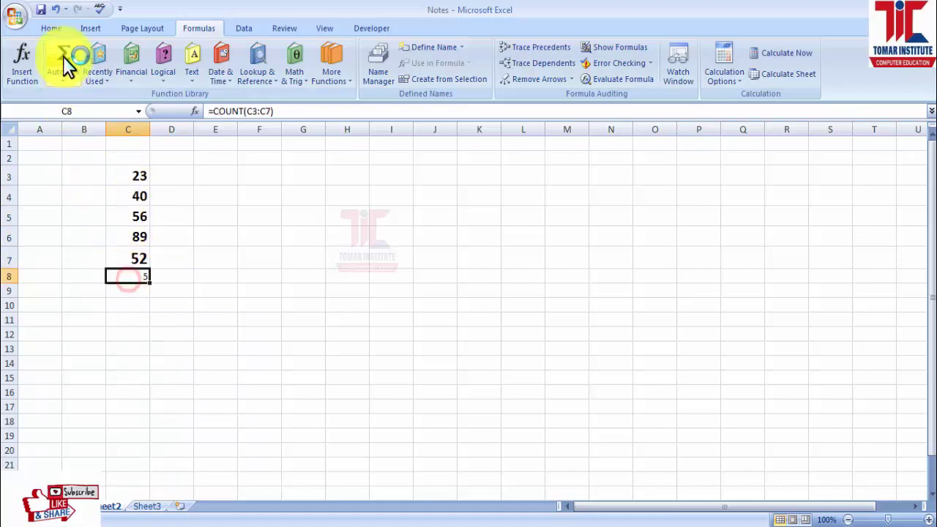
Enlarge the count in C8 to 18-point font
{"action": "left_click", "coordinate": [51, 28]}
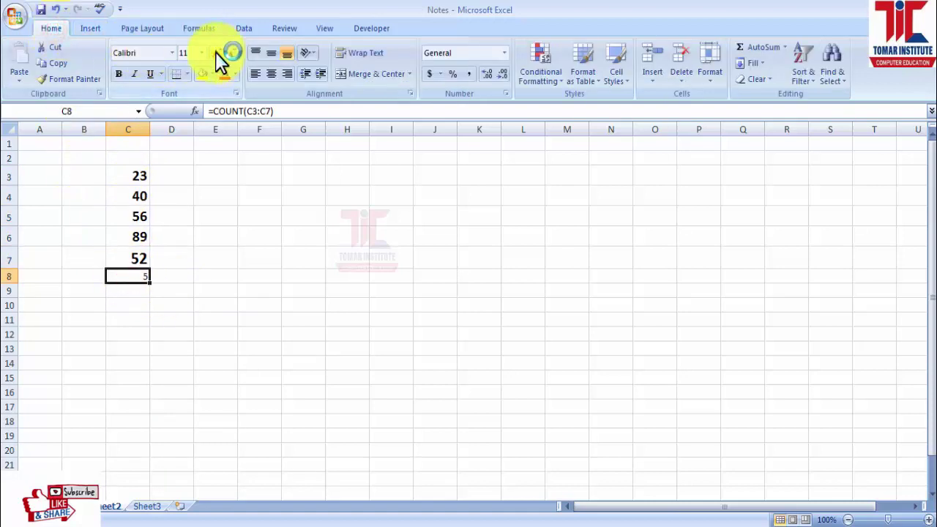
{"action": "left_click", "coordinate": [216, 53]}
{"action": "left_click", "coordinate": [217, 53]}
{"action": "left_click", "coordinate": [217, 53]}
{"action": "left_click", "coordinate": [217, 53]}
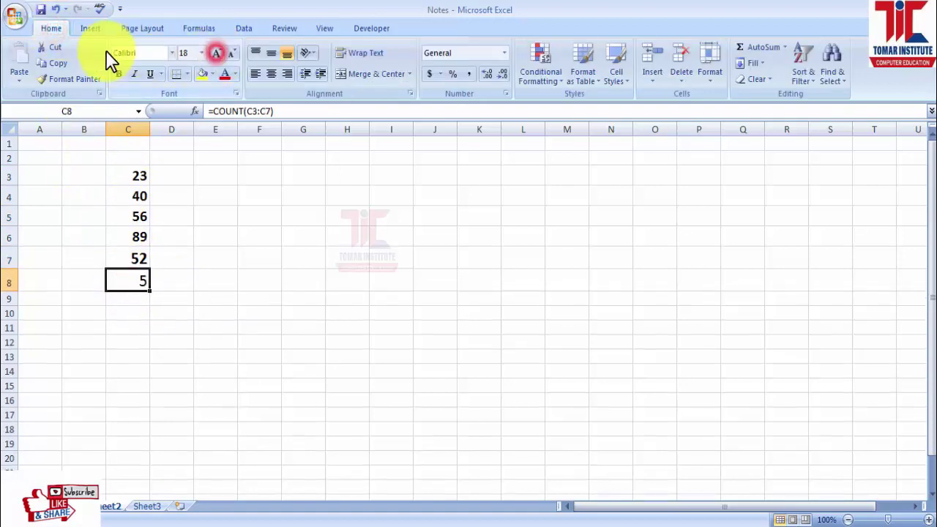
{"action": "left_click", "coordinate": [243, 224]}
Put the maximum of C3:C8, 89, into C9 with AutoSum Max
{"action": "left_click", "coordinate": [198, 29]}
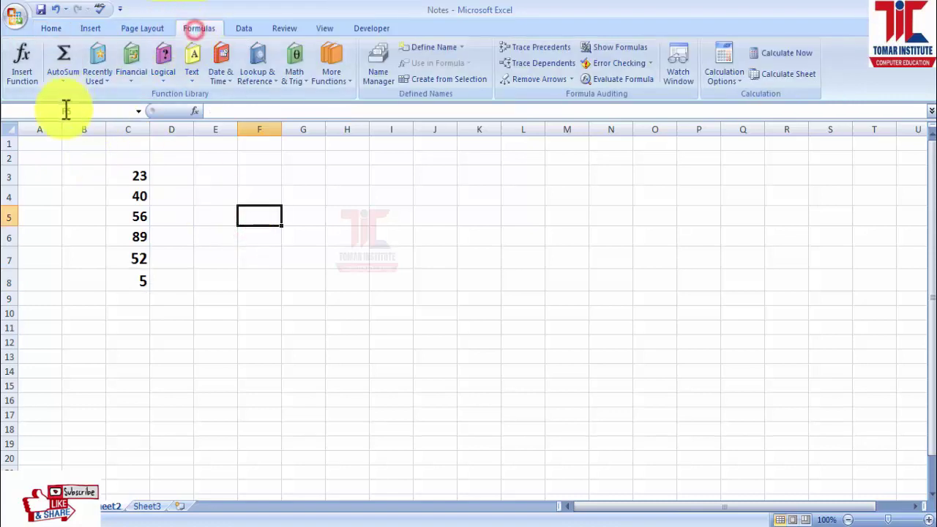
{"action": "left_click", "coordinate": [67, 82]}
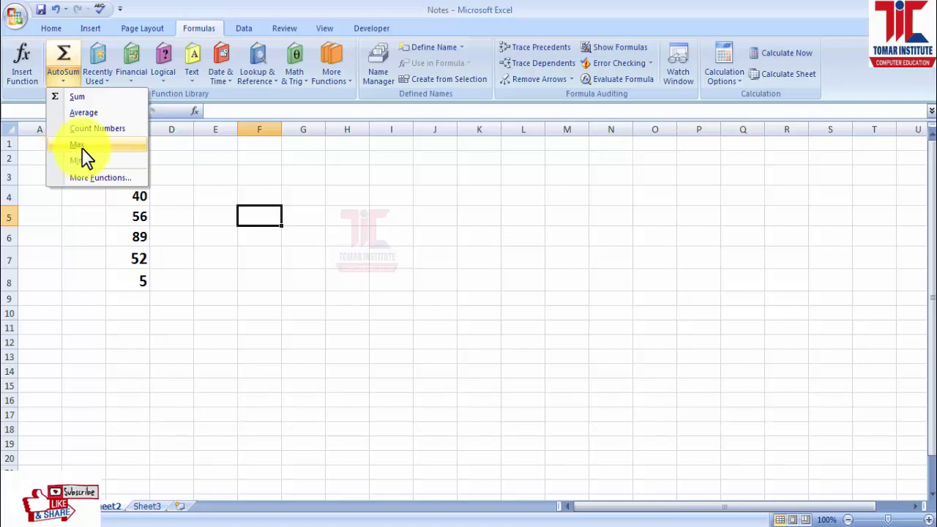
{"action": "left_click_drag", "start_coordinate": [127, 176], "coordinate": [128, 278]}
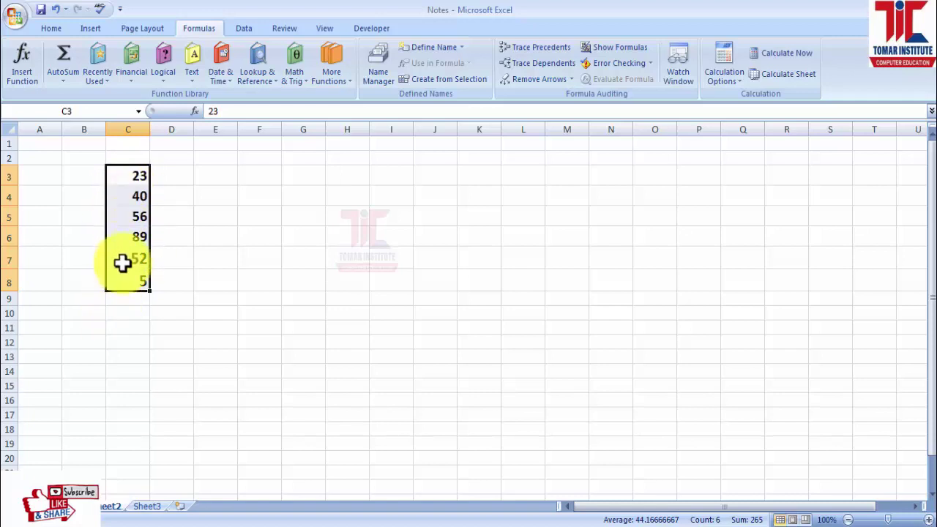
{"action": "left_click", "coordinate": [62, 79]}
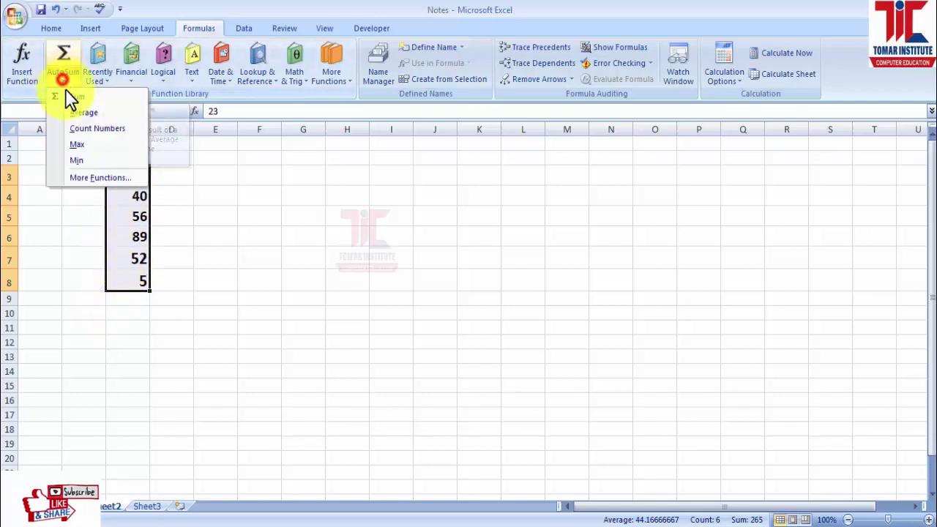
{"action": "left_click", "coordinate": [77, 145]}
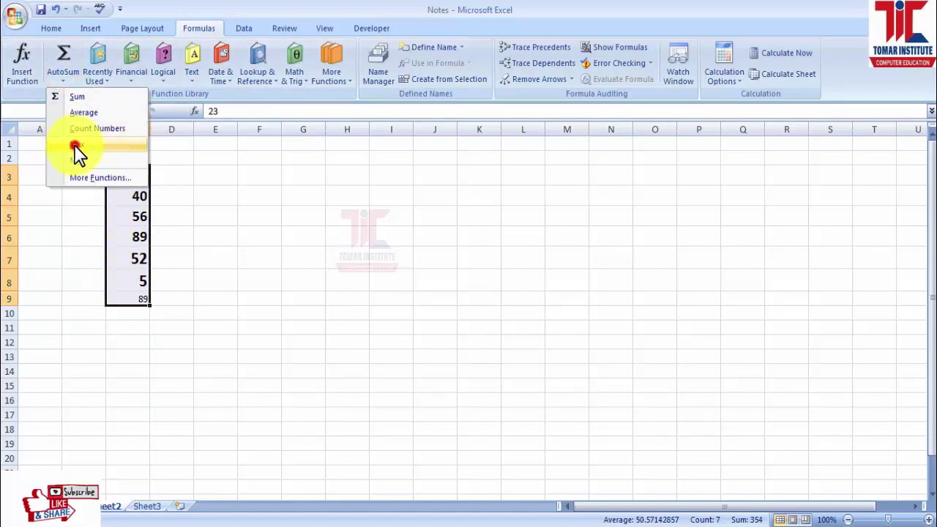
{"action": "left_click", "coordinate": [133, 298]}
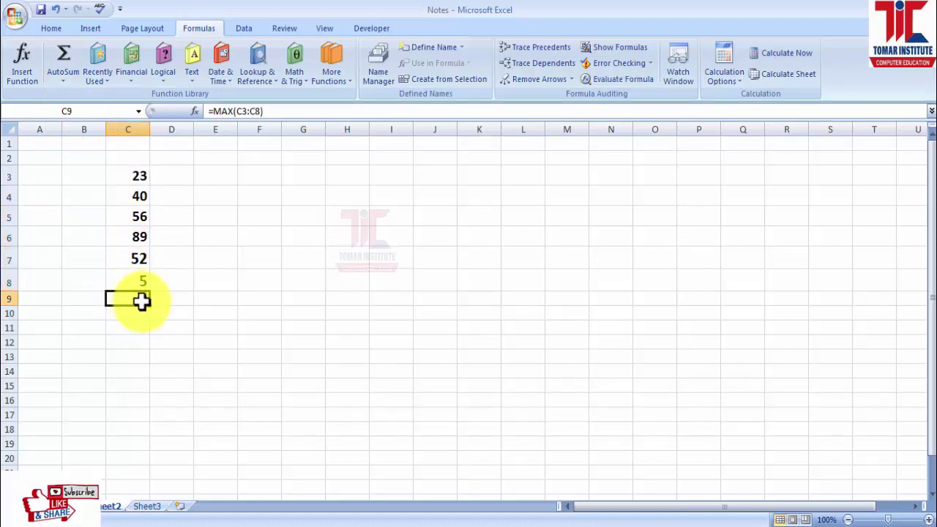
Put the minimum of C3:C9, 5, into C10 with AutoSum Min
{"action": "left_click_drag", "start_coordinate": [124, 173], "coordinate": [123, 296]}
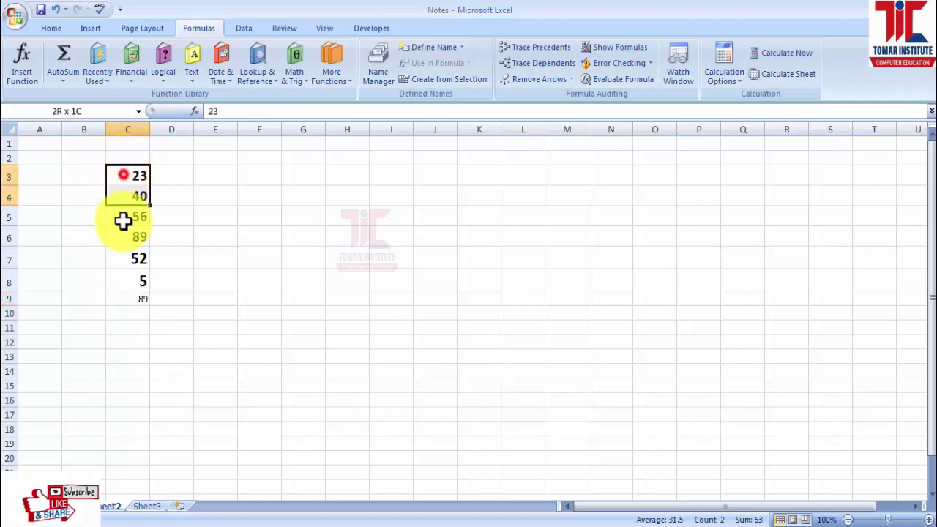
{"action": "left_click", "coordinate": [63, 80]}
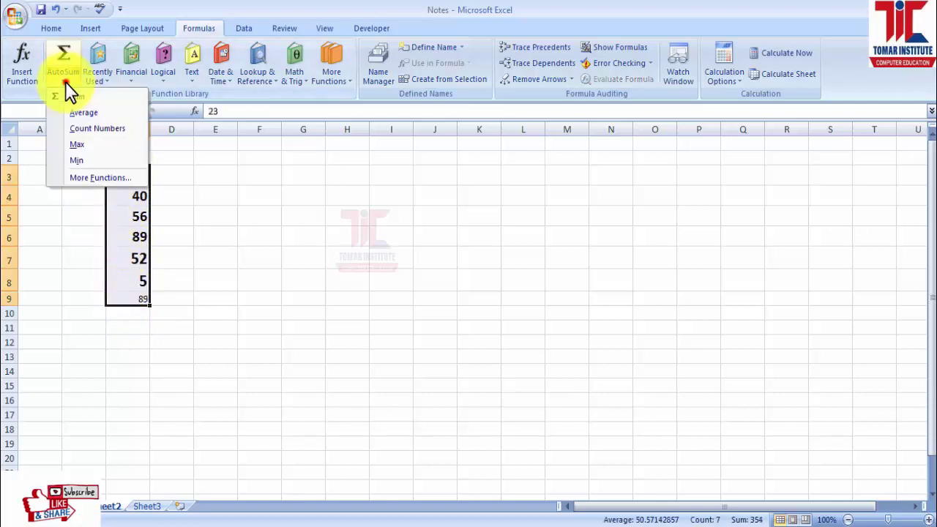
{"action": "left_click", "coordinate": [82, 161]}
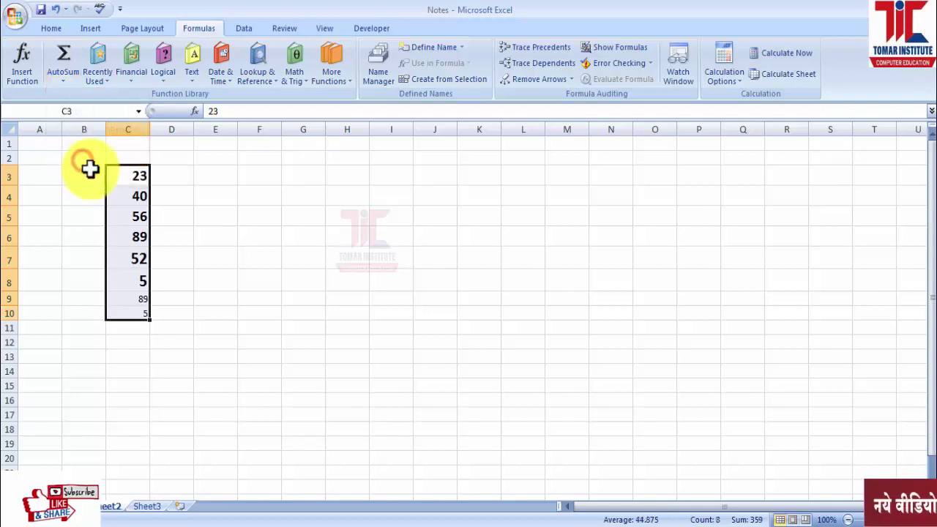
{"action": "left_click", "coordinate": [132, 316]}
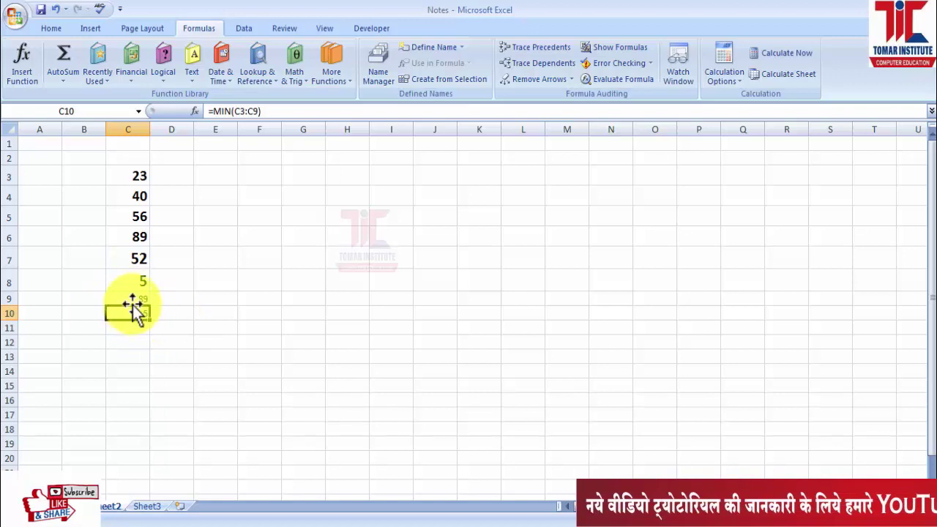
Enlarge C9:C10 to 16-point font and make them bold
{"action": "left_click_drag", "start_coordinate": [131, 300], "coordinate": [133, 313]}
{"action": "left_click", "coordinate": [54, 32]}
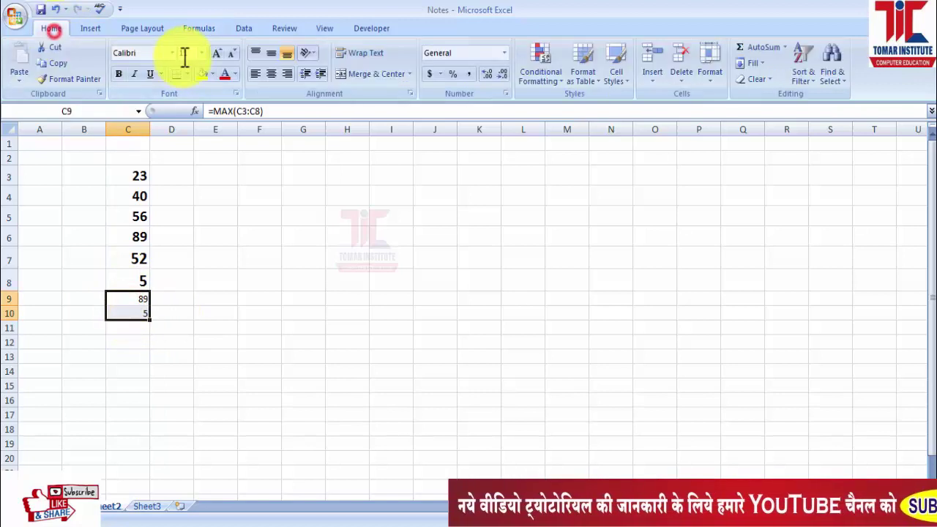
{"action": "left_click", "coordinate": [214, 50]}
{"action": "left_click", "coordinate": [215, 51]}
{"action": "left_click", "coordinate": [215, 51]}
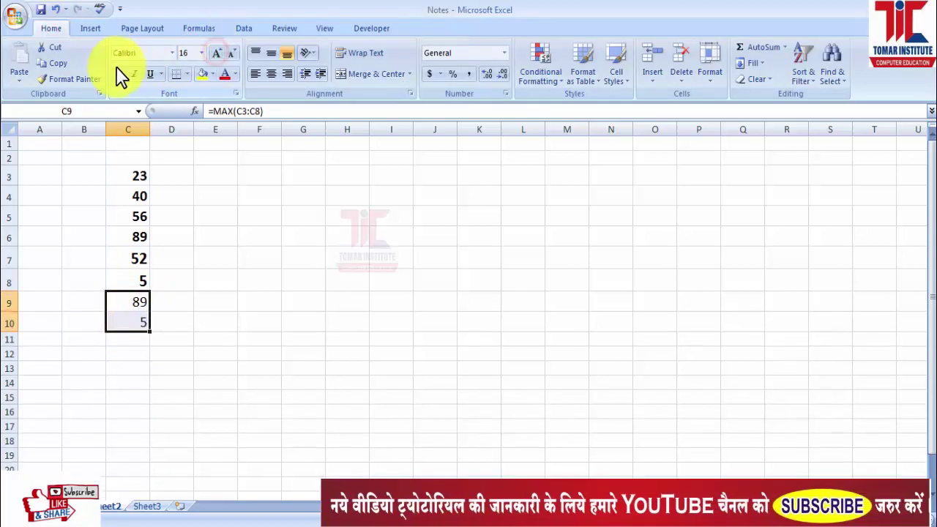
{"action": "left_click", "coordinate": [118, 74]}
{"action": "left_click", "coordinate": [283, 272]}
{"action": "left_click_drag", "start_coordinate": [283, 271], "coordinate": [286, 282]}
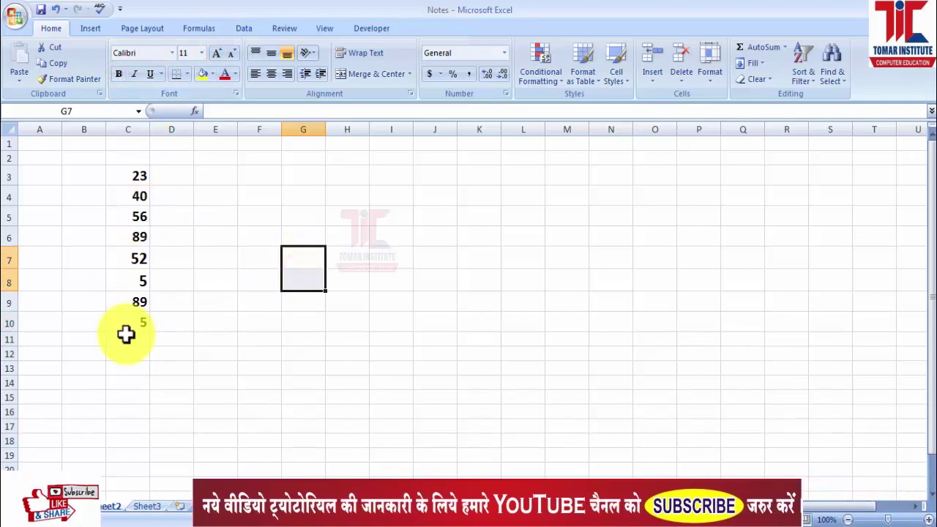
{"action": "left_click", "coordinate": [204, 26]}
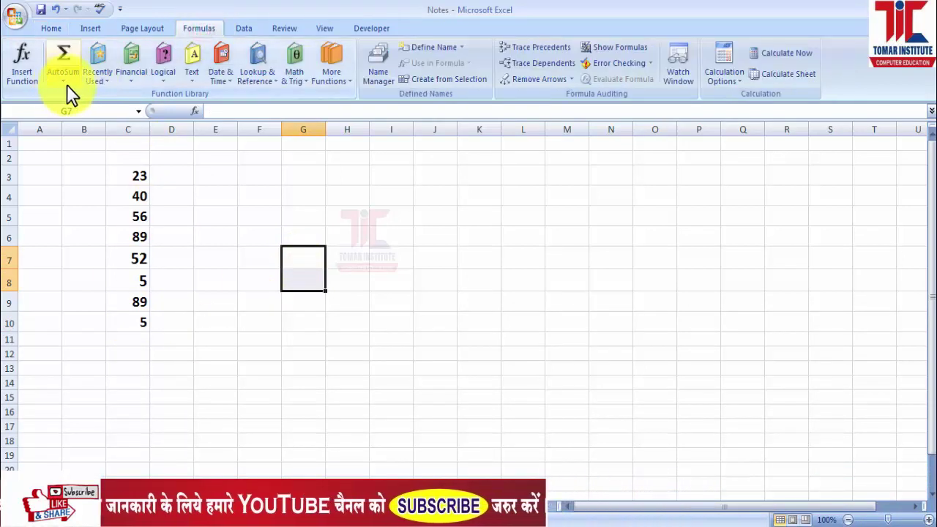
{"action": "left_click", "coordinate": [106, 82]}
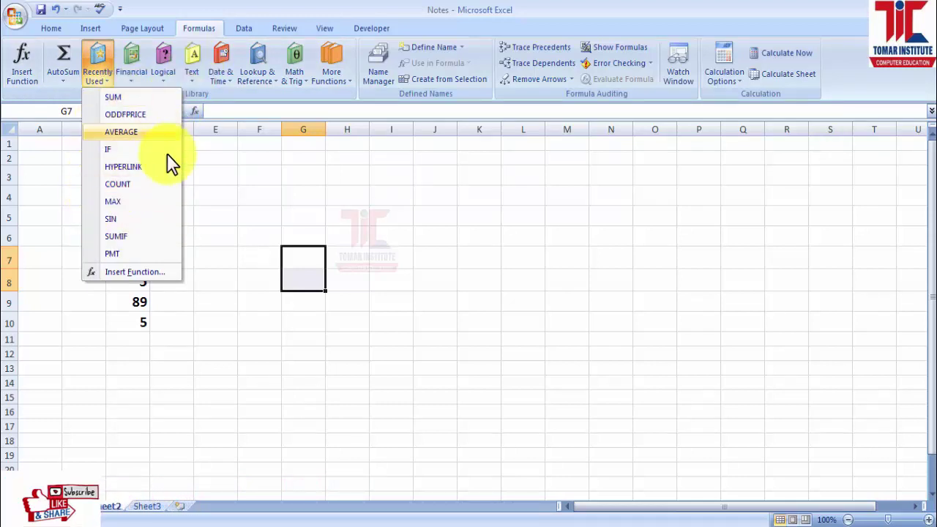
{"action": "left_click", "coordinate": [209, 168]}
{"action": "left_click", "coordinate": [132, 77]}
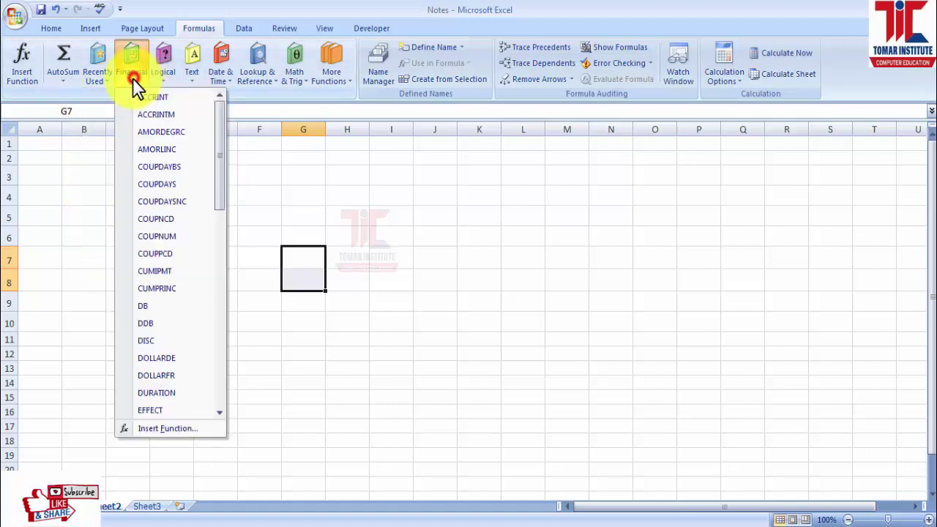
{"action": "left_click_drag", "start_coordinate": [222, 199], "coordinate": [221, 313]}
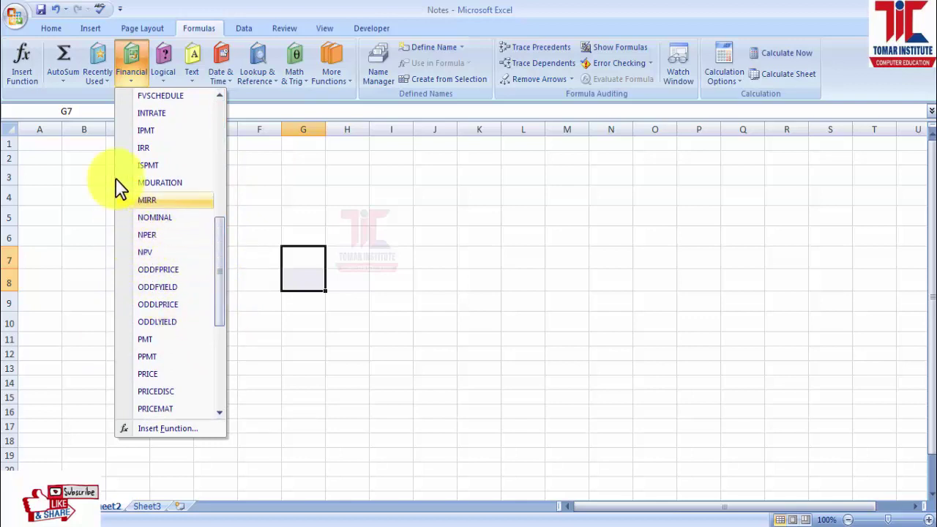
{"action": "left_click", "coordinate": [308, 211]}
{"action": "left_click", "coordinate": [132, 74]}
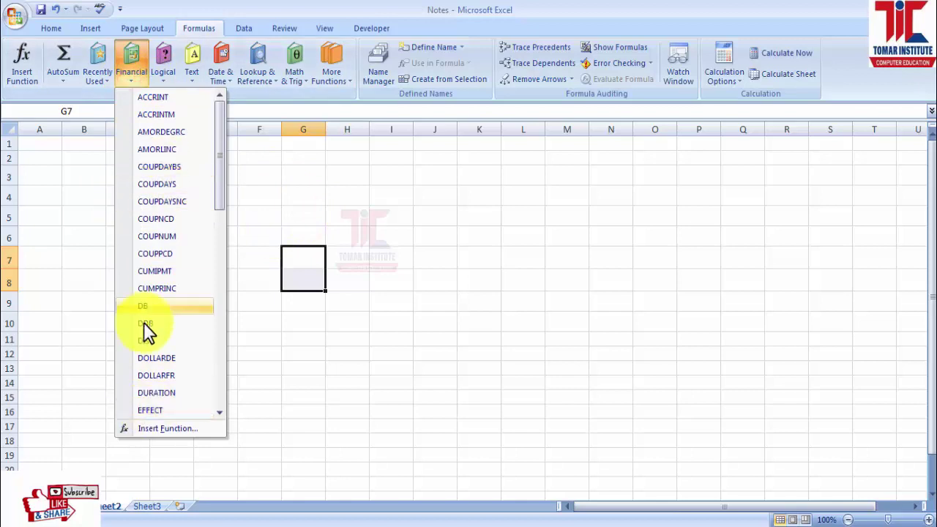
{"action": "left_click", "coordinate": [269, 190]}
{"action": "left_click", "coordinate": [193, 74]}
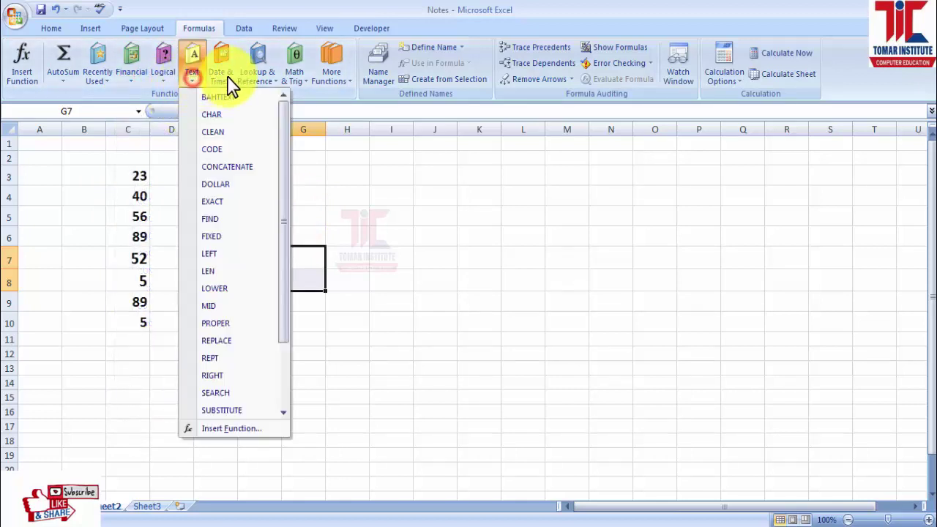
{"action": "left_click", "coordinate": [221, 74]}
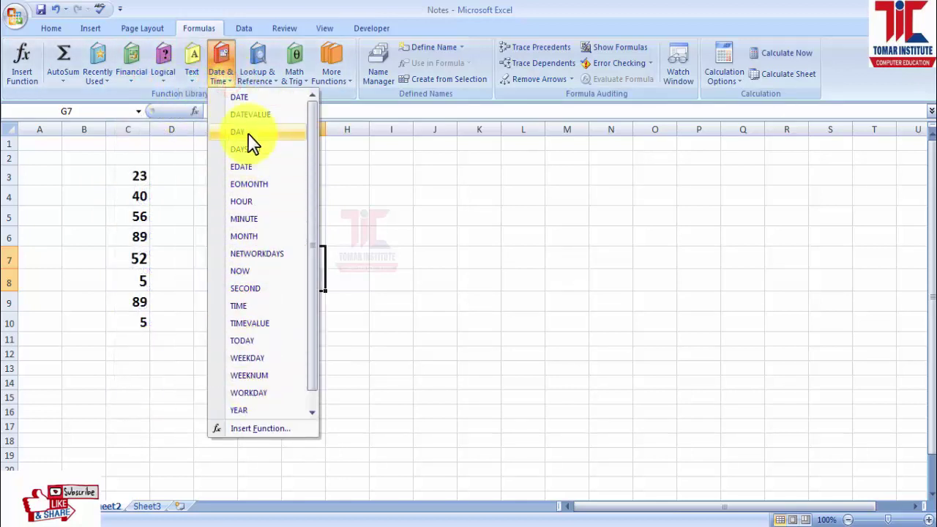
{"action": "left_click", "coordinate": [448, 241]}
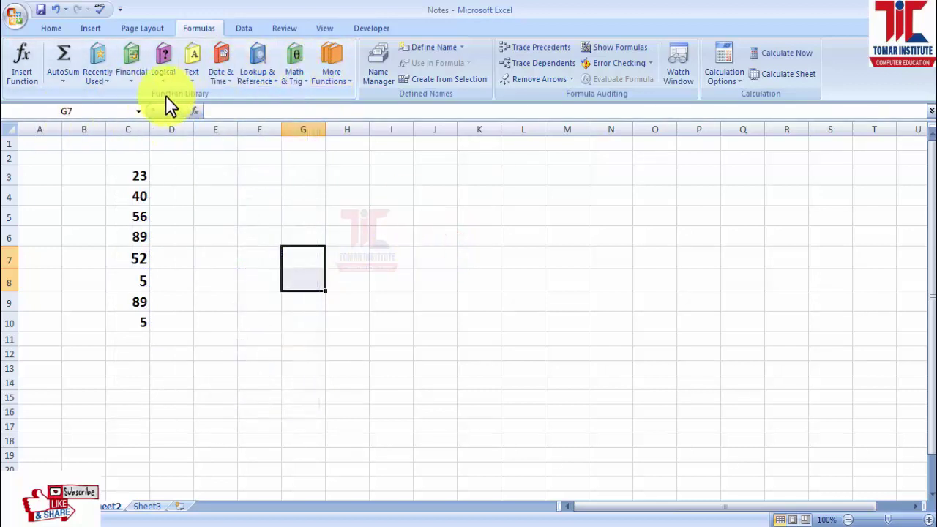
{"action": "left_click", "coordinate": [381, 215]}
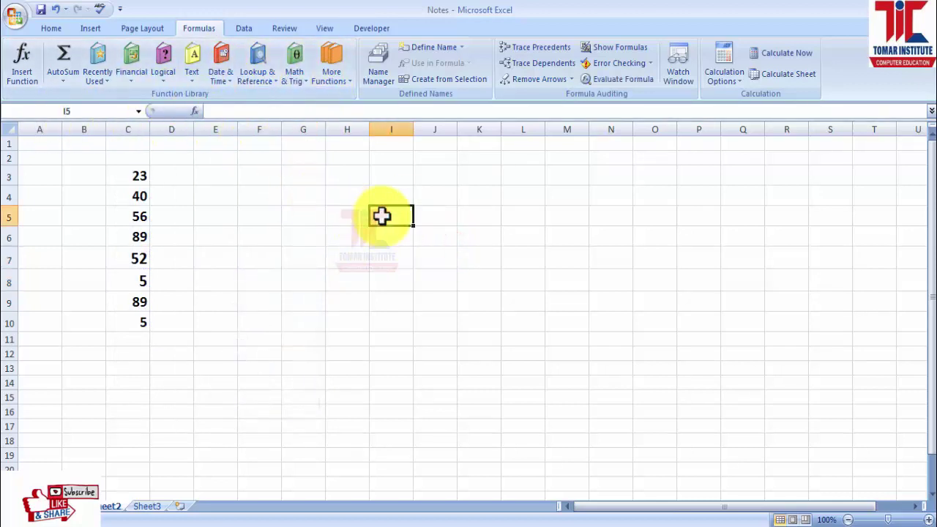
{"action": "scroll", "coordinate": [585, 190], "scroll_direction": "down", "scroll_amount": 3}
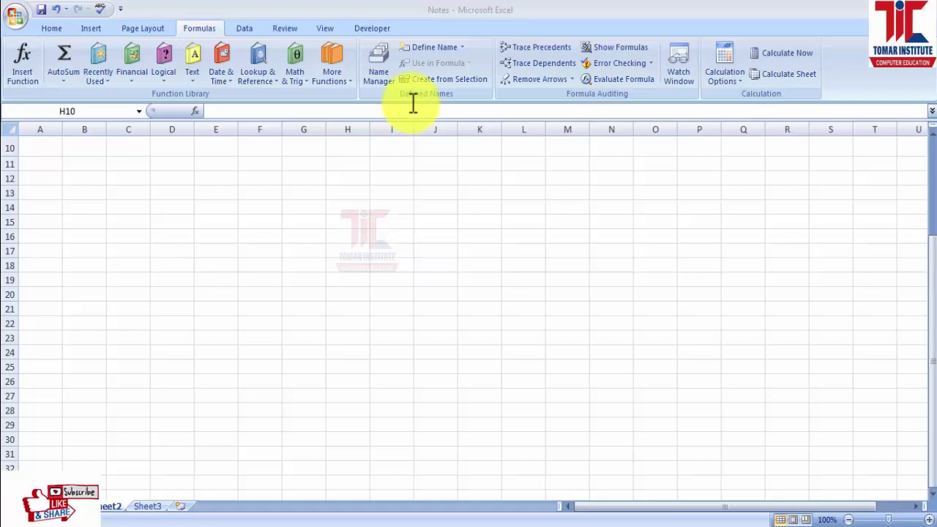
{"action": "left_click", "coordinate": [379, 69]}
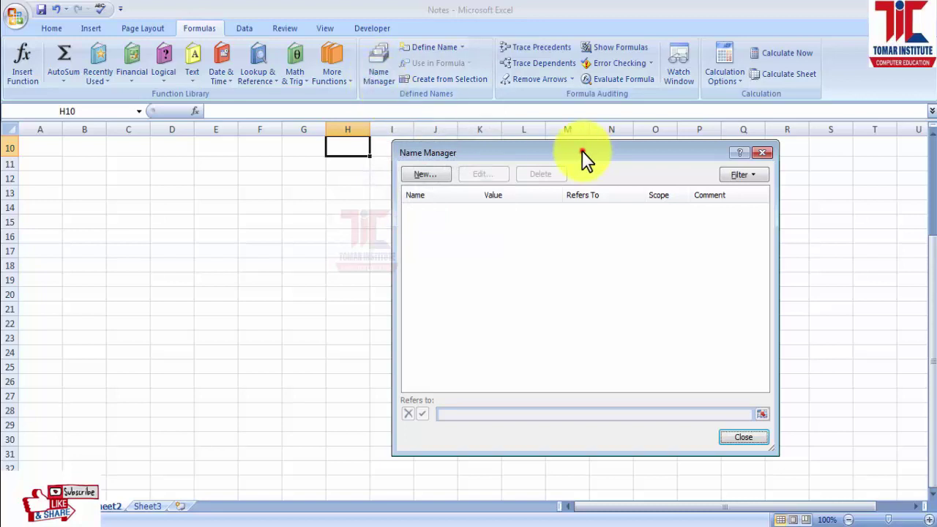
{"action": "left_click_drag", "start_coordinate": [585, 160], "coordinate": [386, 186]}
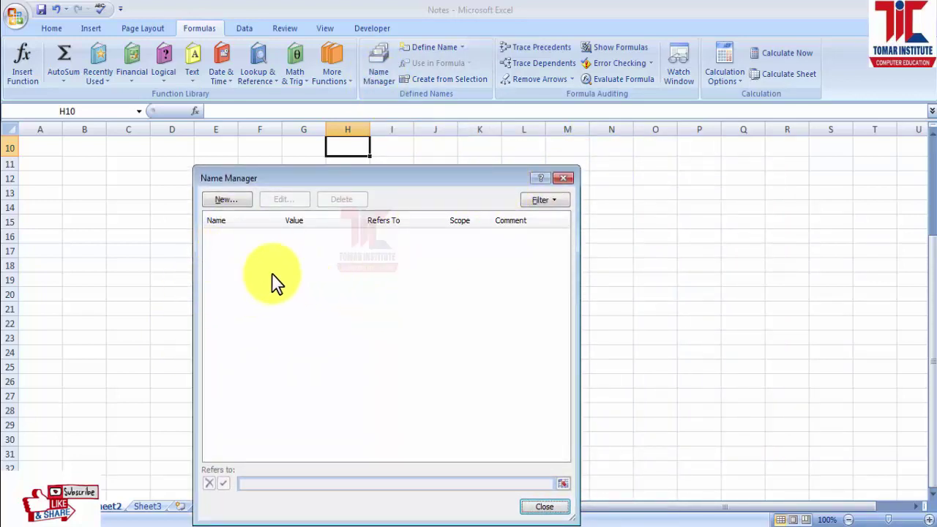
{"action": "left_click", "coordinate": [563, 180]}
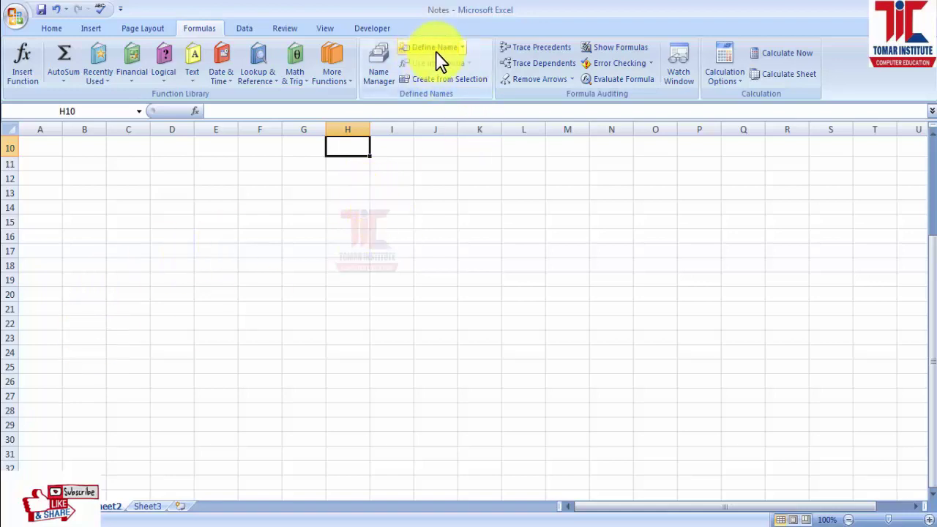
Give cell D16 the defined name aaa through Define Name
{"action": "left_click", "coordinate": [171, 238]}
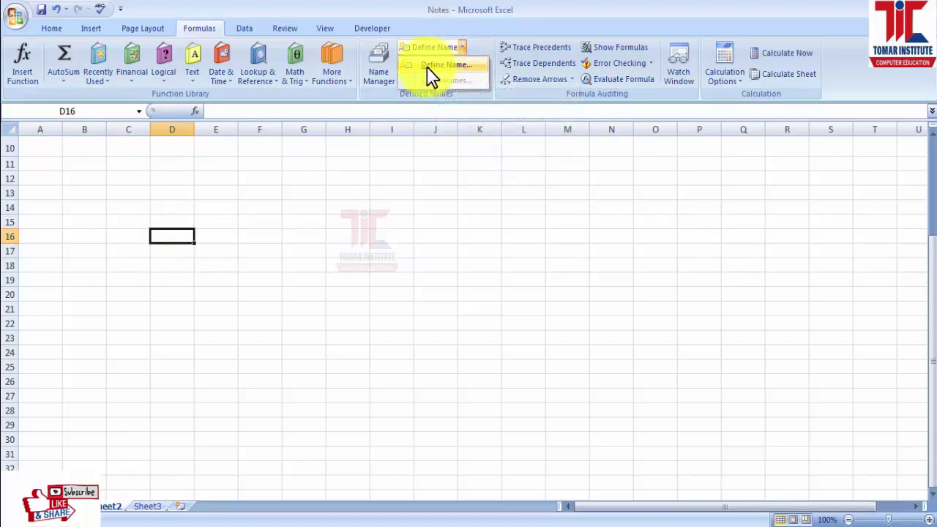
{"action": "left_click", "coordinate": [433, 65]}
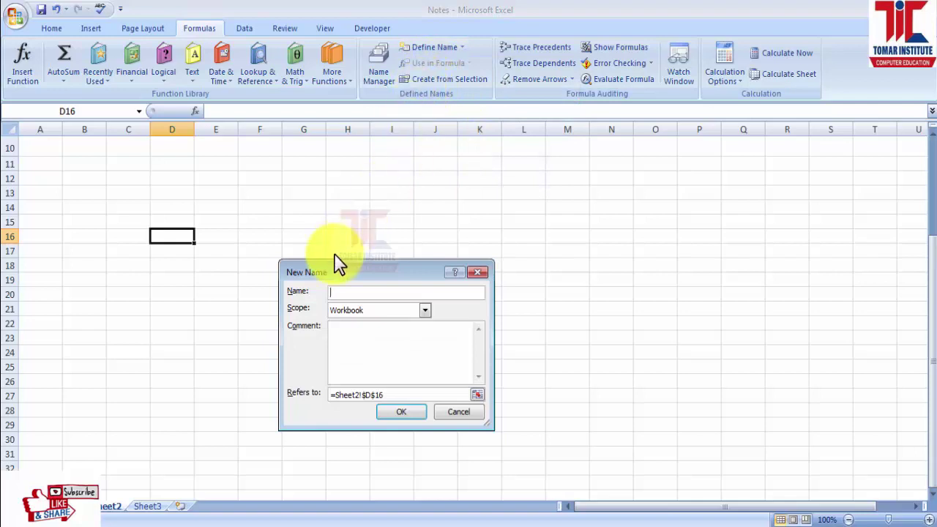
{"action": "left_click_drag", "start_coordinate": [337, 273], "coordinate": [416, 209]}
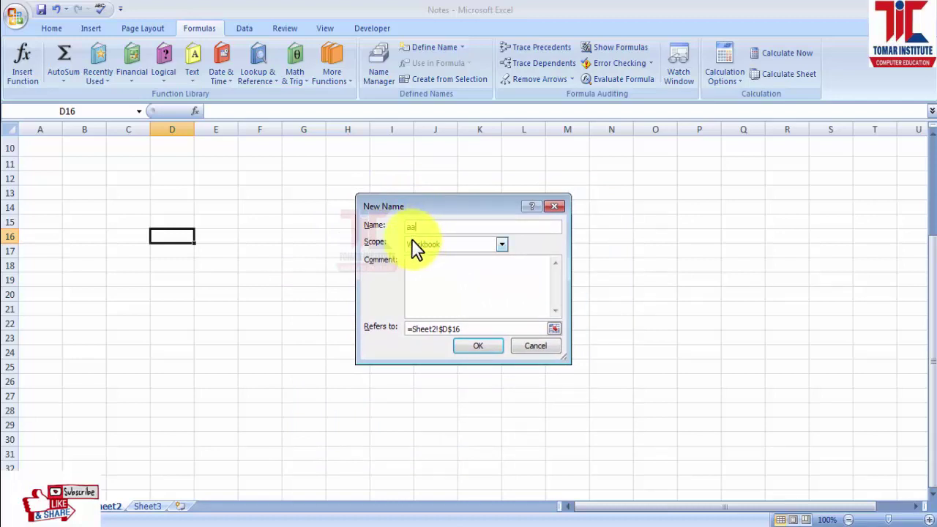
{"action": "type", "text": "aaa"}
{"action": "left_click", "coordinate": [418, 266]}
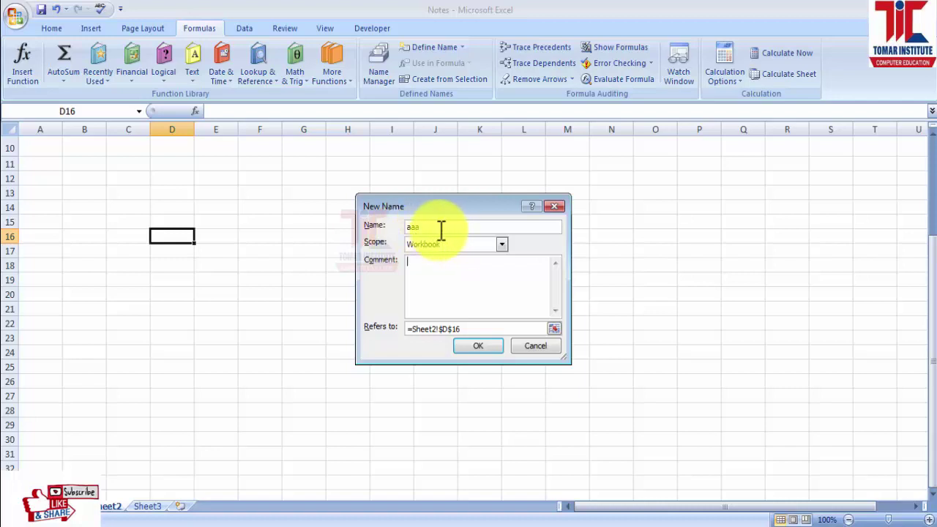
{"action": "left_click", "coordinate": [472, 346]}
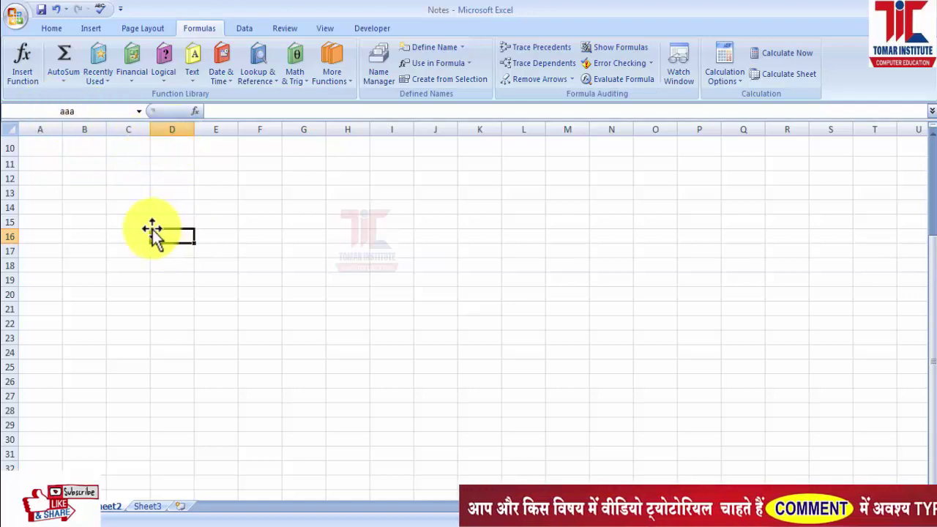
{"action": "left_click", "coordinate": [434, 251]}
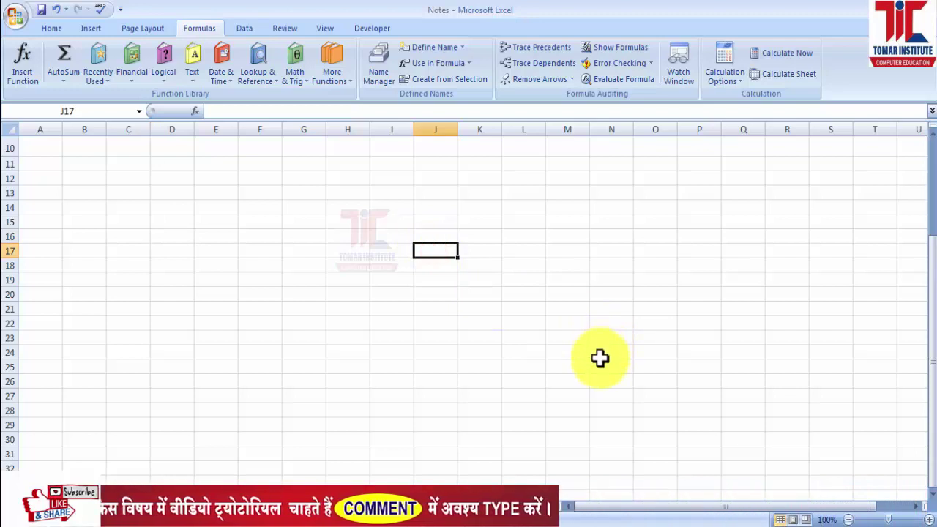
{"action": "scroll", "coordinate": [600, 359], "scroll_direction": "up", "scroll_amount": 3}
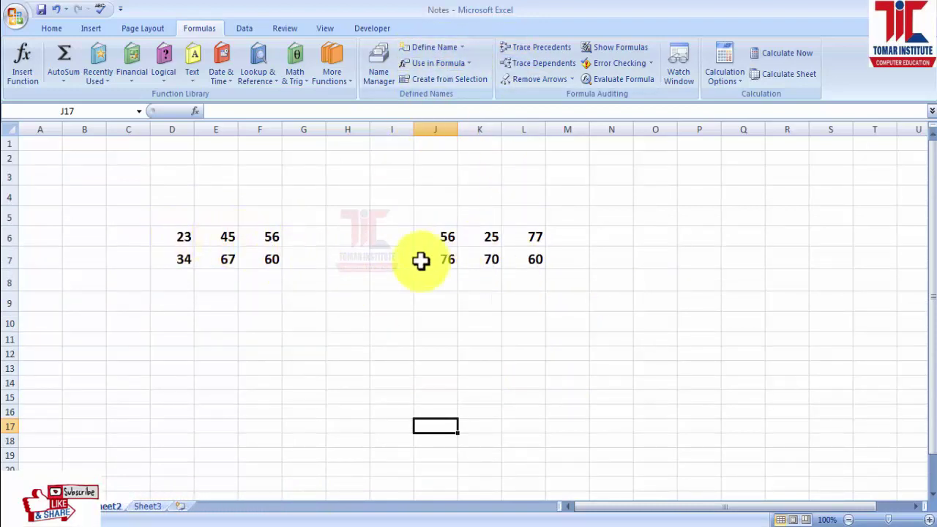
Name the block D6:F7 asd after the name 111 is rejected as invalid
{"action": "left_click_drag", "start_coordinate": [179, 237], "coordinate": [270, 256]}
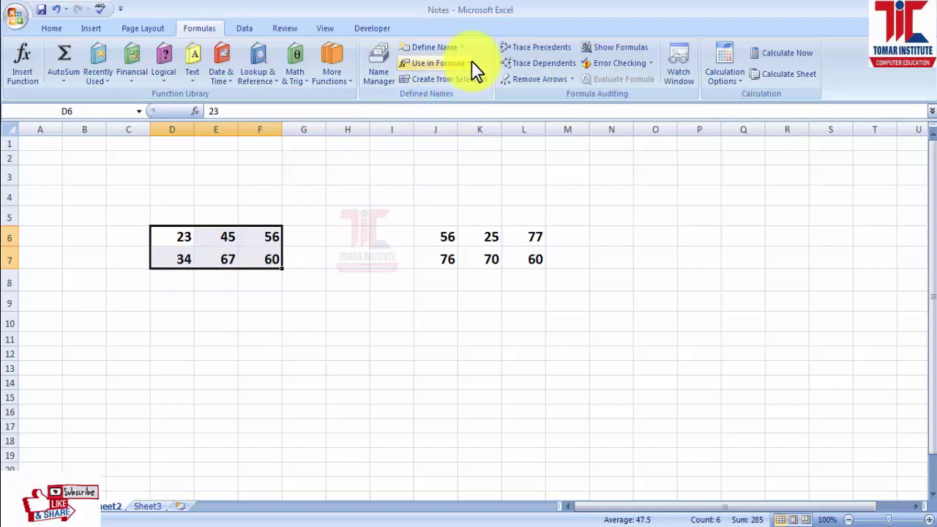
{"action": "left_click", "coordinate": [462, 49]}
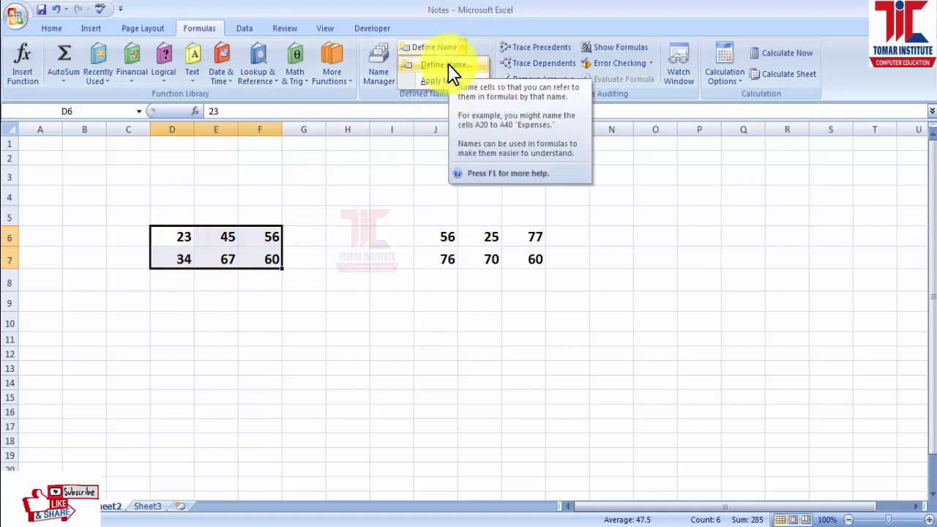
{"action": "left_click", "coordinate": [450, 64]}
{"action": "type", "text": "111"}
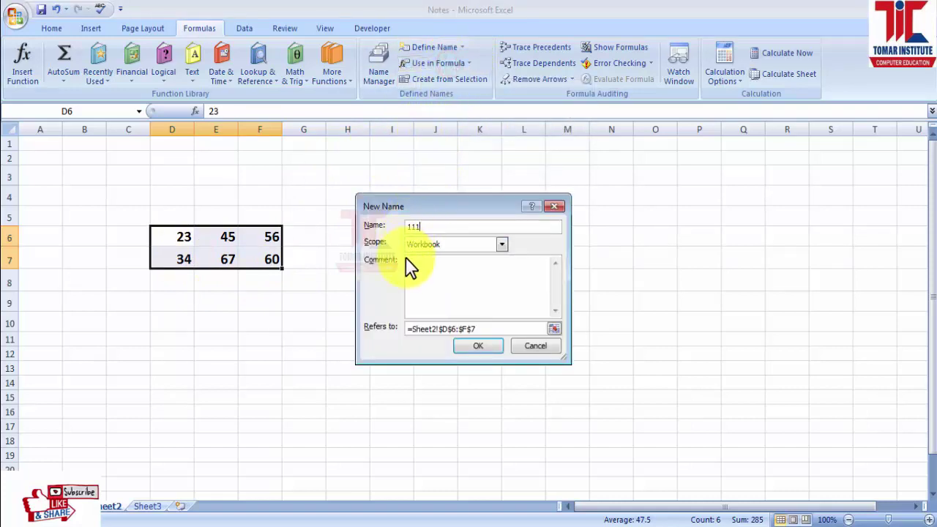
{"action": "left_click", "coordinate": [475, 345]}
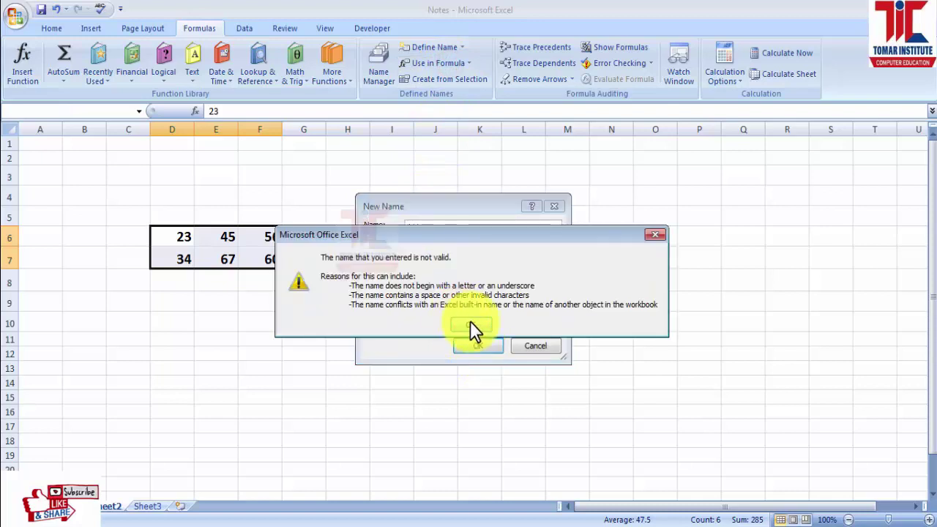
{"action": "left_click", "coordinate": [471, 327]}
{"action": "left_click_drag", "start_coordinate": [427, 227], "coordinate": [360, 218]}
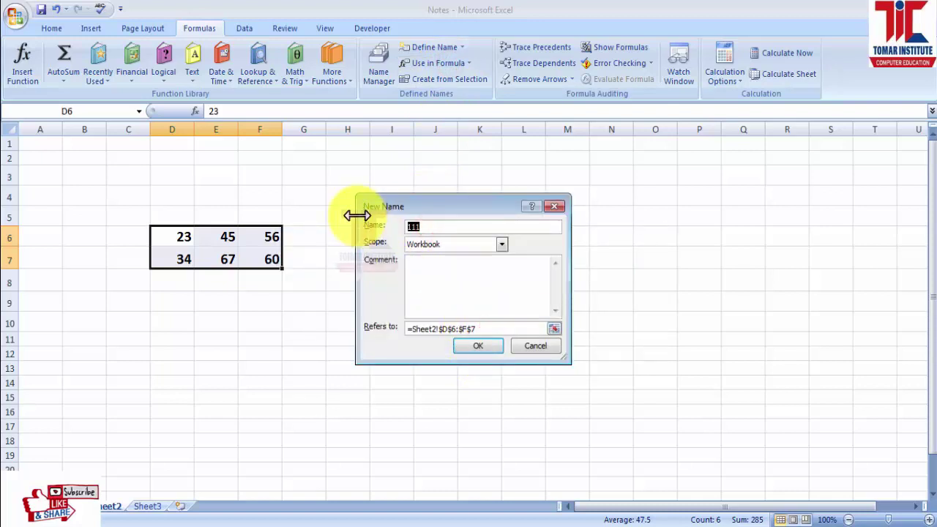
{"action": "type", "text": "asd"}
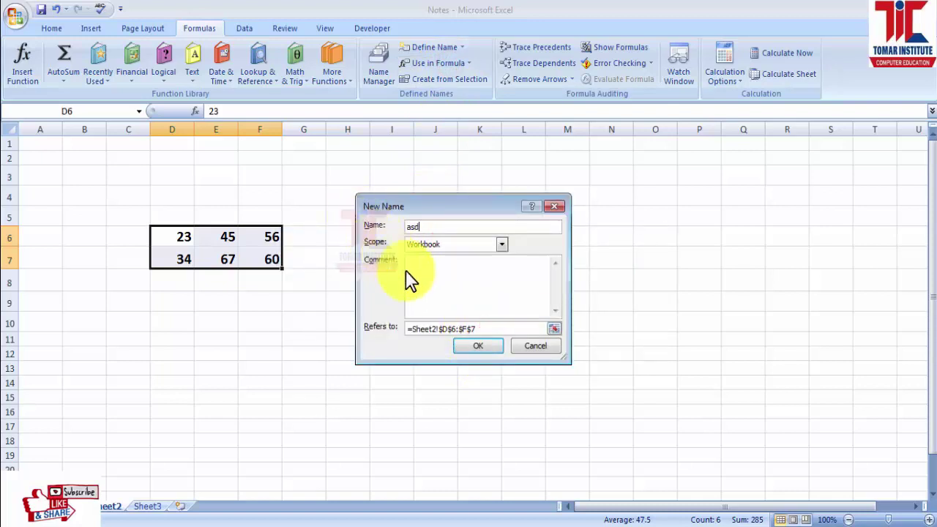
{"action": "left_click", "coordinate": [480, 348]}
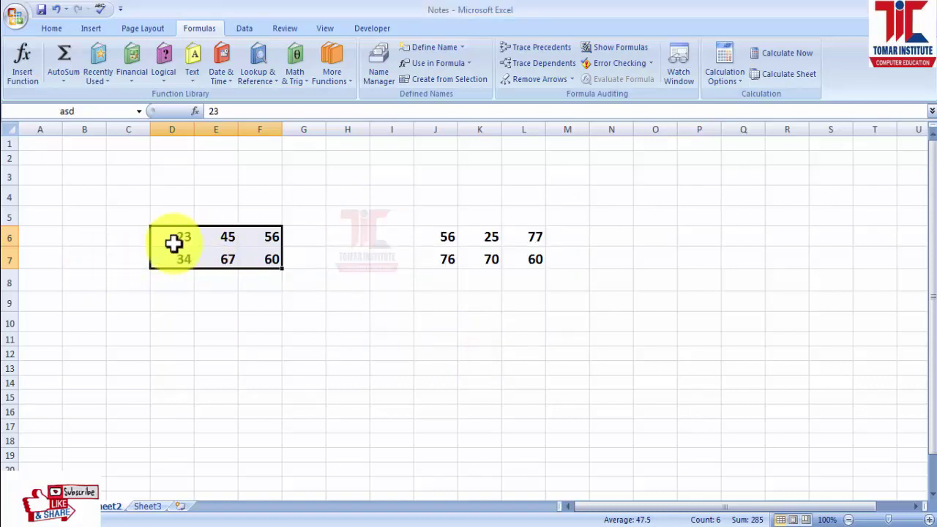
{"action": "left_click", "coordinate": [265, 313]}
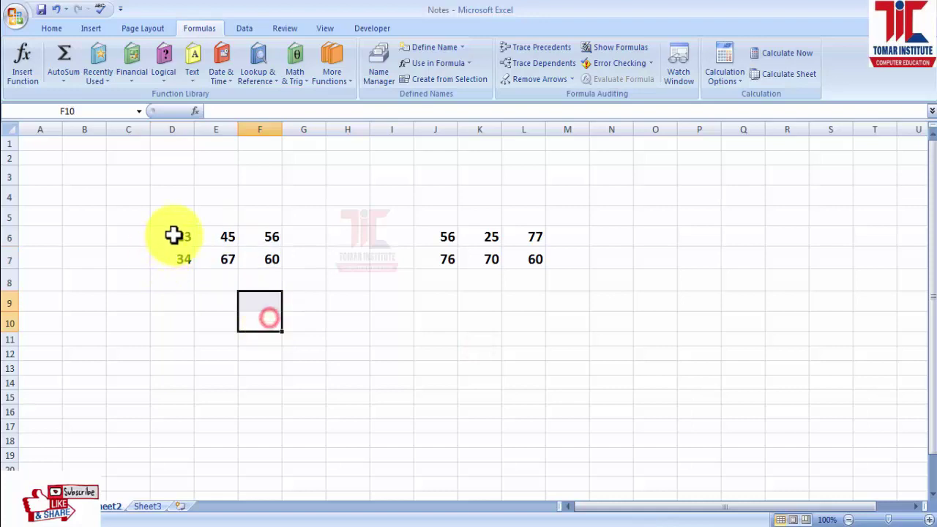
{"action": "left_click_drag", "start_coordinate": [176, 235], "coordinate": [256, 250]}
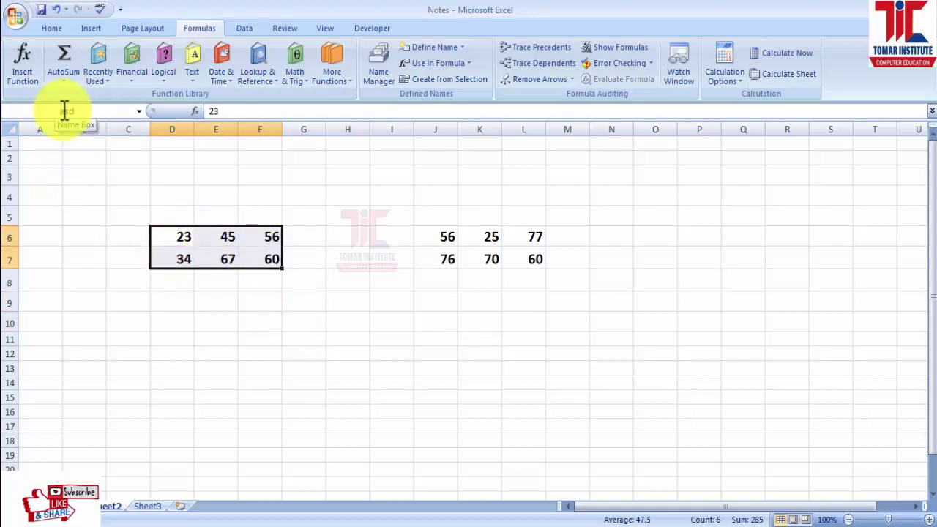
Define the name bnm for the block J6:L7
{"action": "left_click", "coordinate": [434, 237]}
{"action": "left_click_drag", "start_coordinate": [449, 237], "coordinate": [515, 250]}
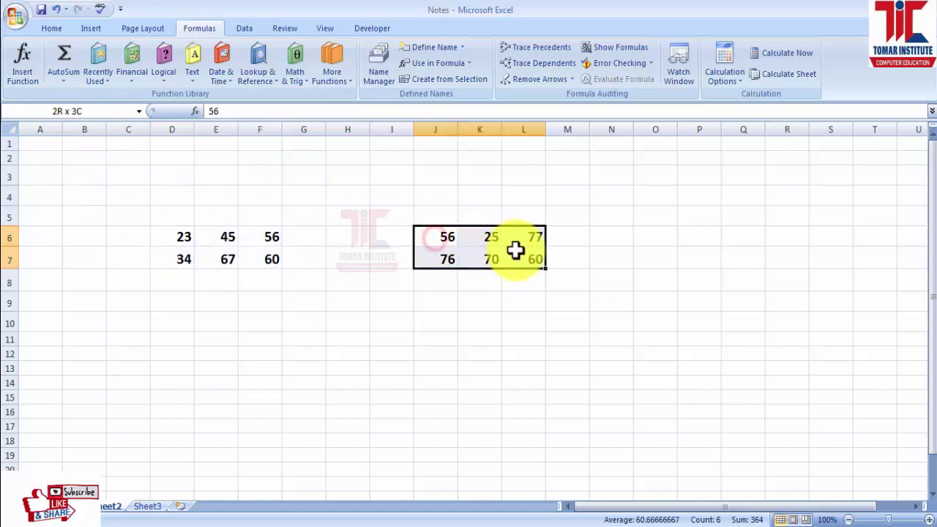
{"action": "left_click", "coordinate": [429, 50]}
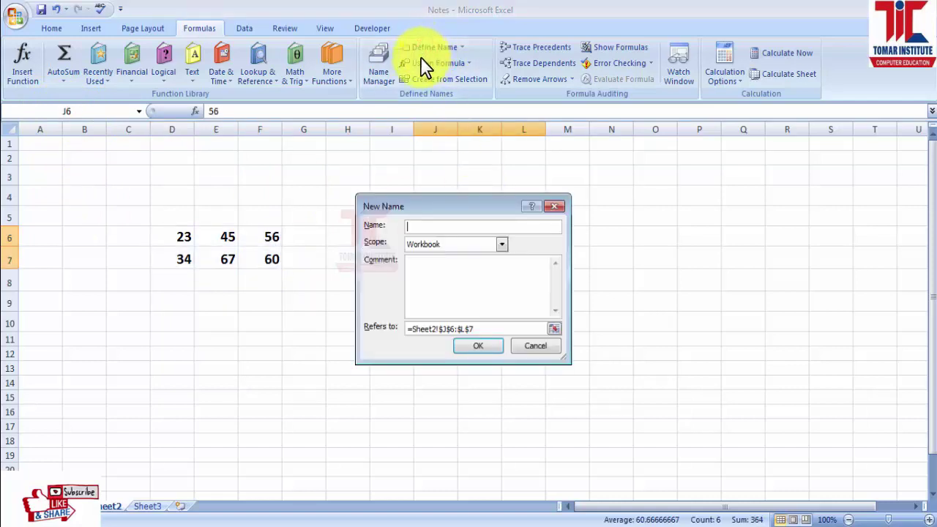
{"action": "type", "text": "bnm"}
{"action": "left_click", "coordinate": [476, 346]}
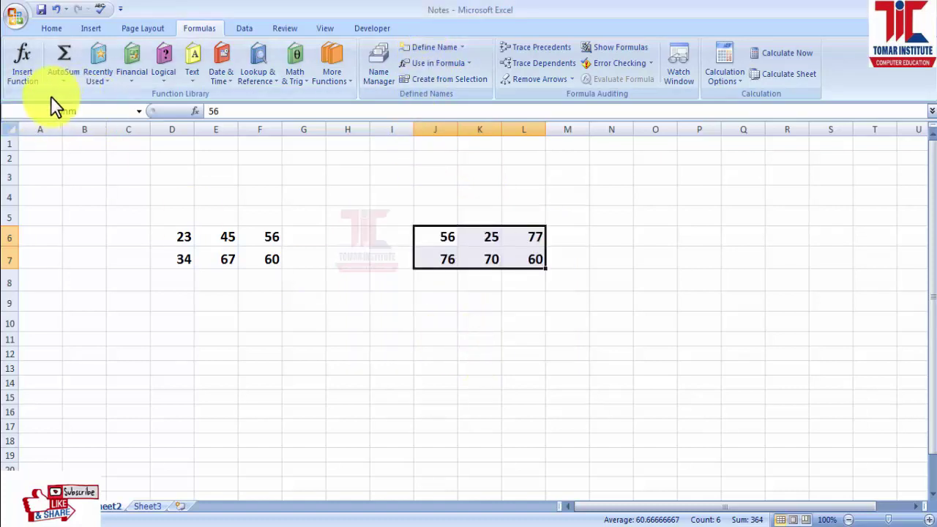
Reselect D6:F7 and J6:L7 to confirm their names asd and bnm
{"action": "left_click", "coordinate": [334, 351]}
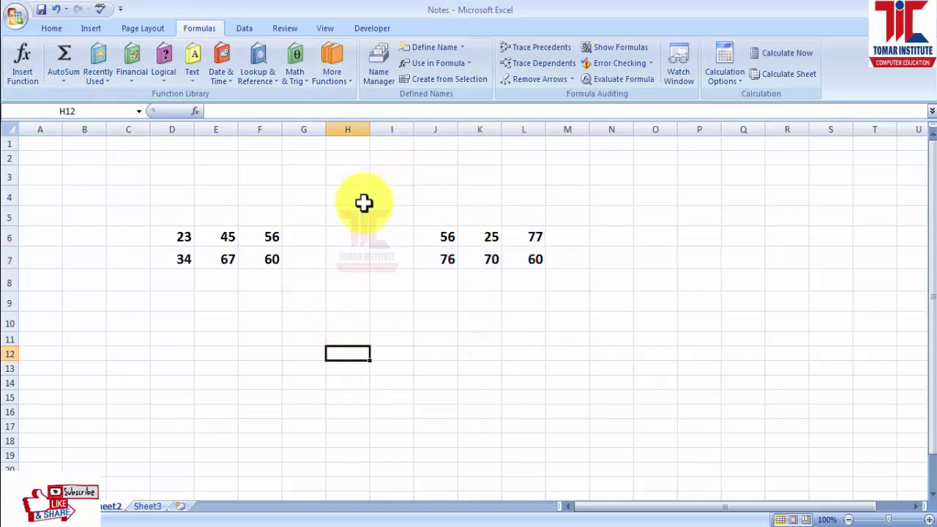
{"action": "left_click", "coordinate": [139, 323]}
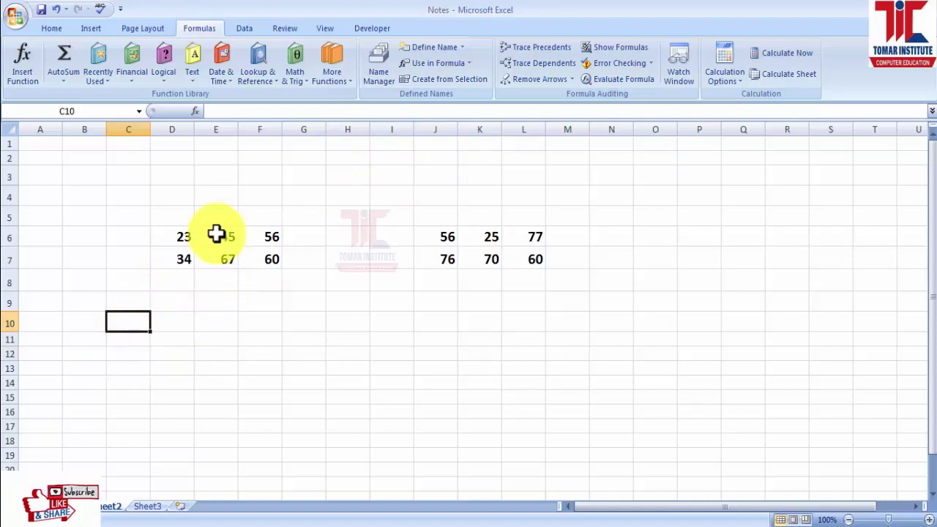
{"action": "left_click_drag", "start_coordinate": [175, 236], "coordinate": [264, 257]}
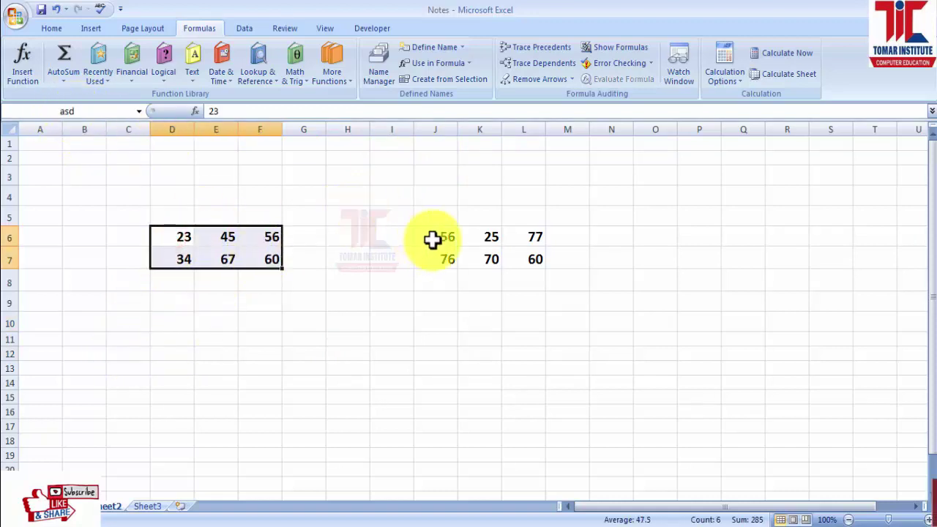
{"action": "left_click_drag", "start_coordinate": [431, 238], "coordinate": [512, 262]}
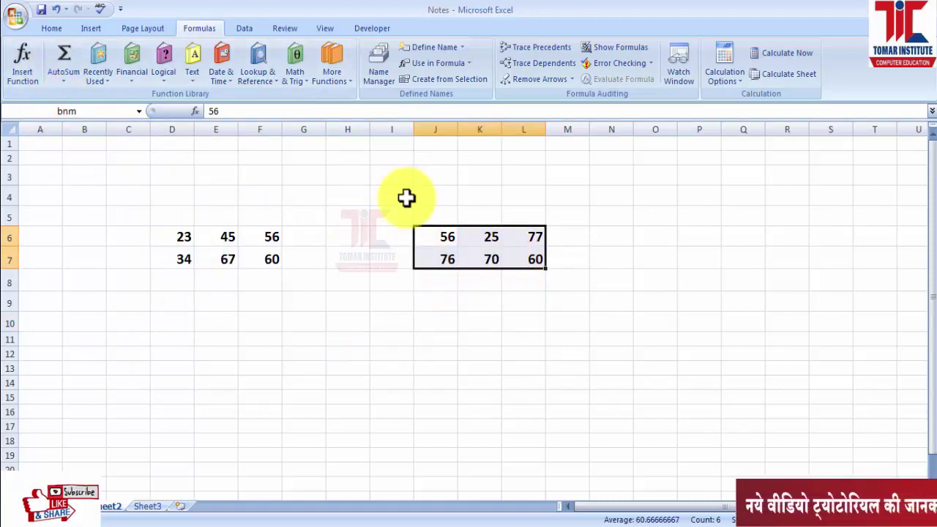
{"action": "left_click", "coordinate": [369, 350]}
{"action": "left_click", "coordinate": [381, 67]}
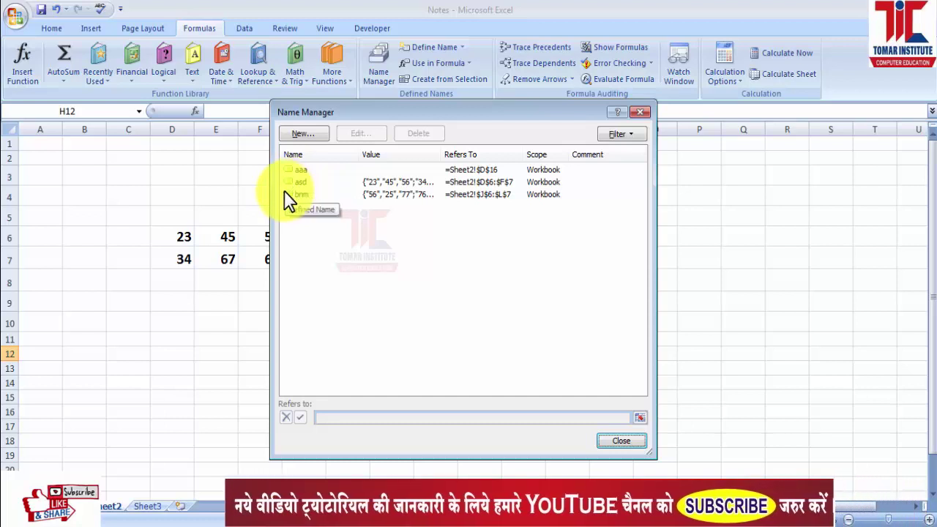
{"action": "left_click", "coordinate": [299, 169]}
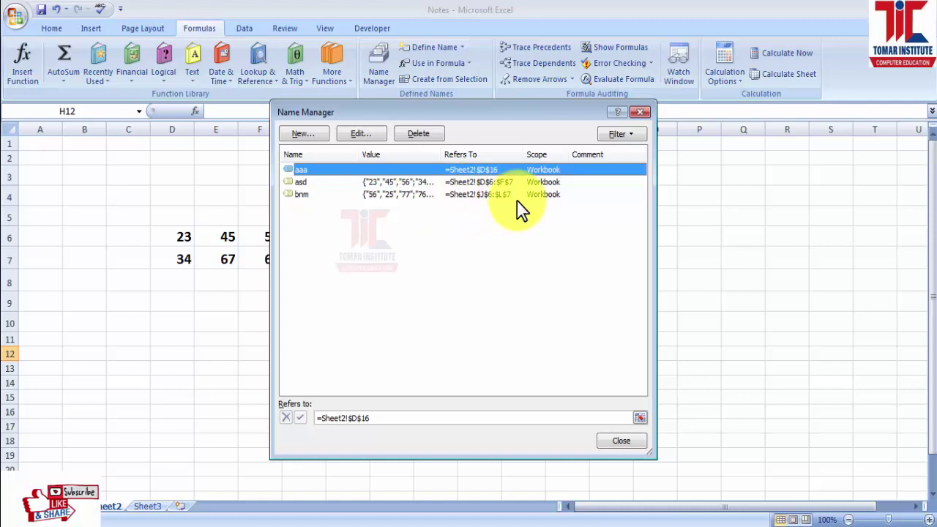
{"action": "left_click", "coordinate": [628, 441]}
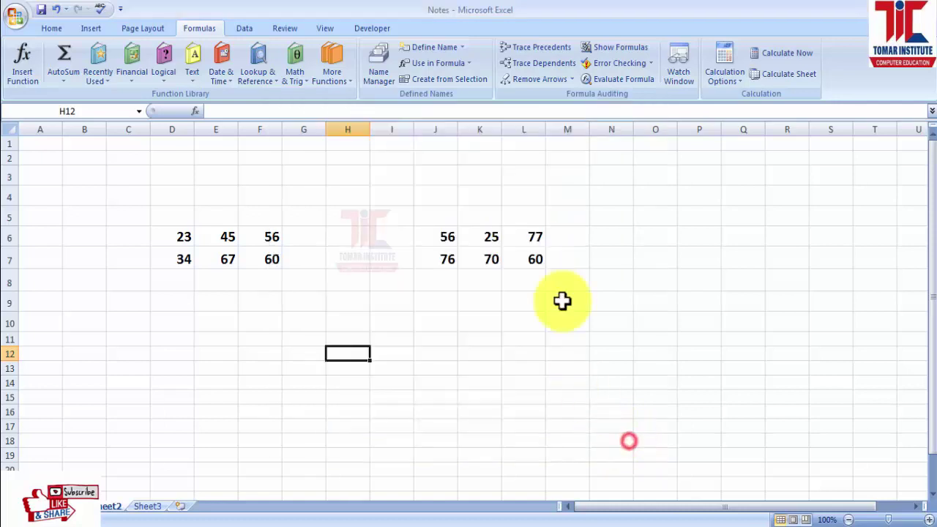
Reopen Name Manager, check bnm's range, cancel a new name, and select aaa
{"action": "left_click", "coordinate": [378, 72]}
{"action": "left_click", "coordinate": [301, 194]}
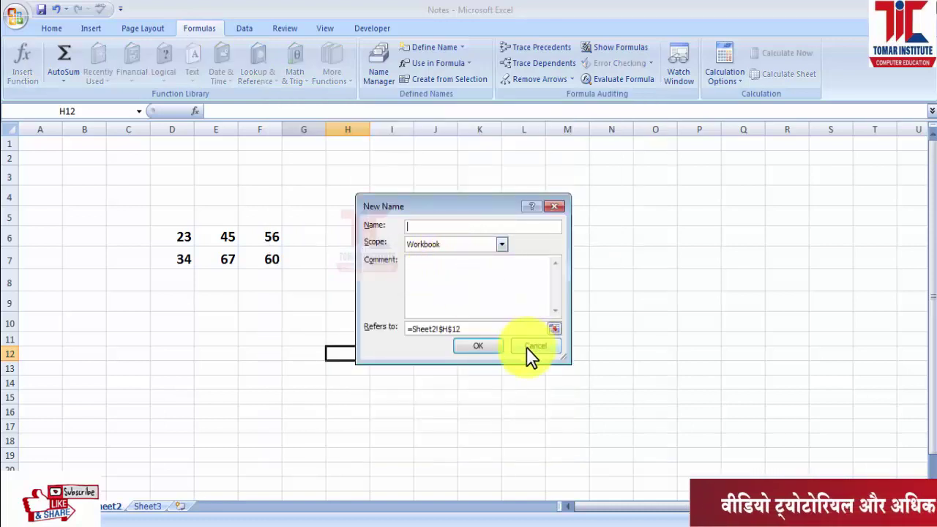
{"action": "left_click", "coordinate": [530, 346]}
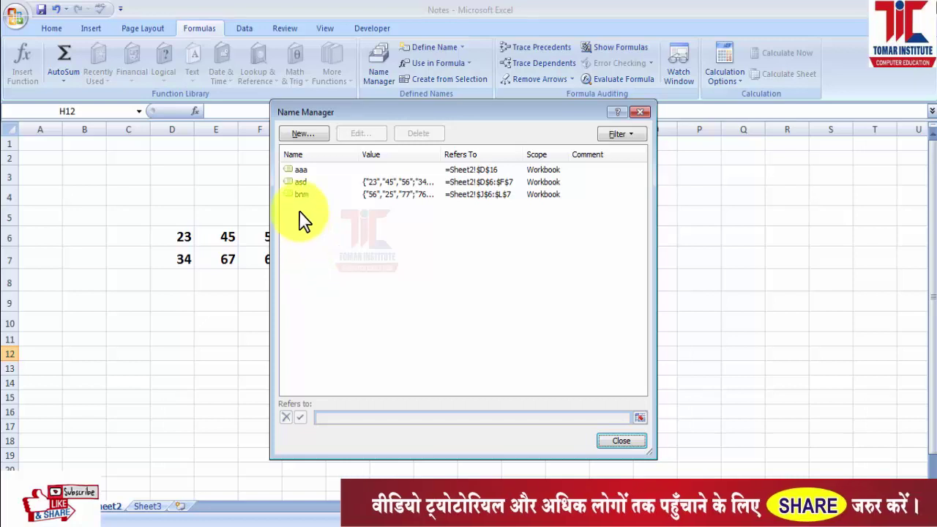
{"action": "left_click", "coordinate": [300, 171]}
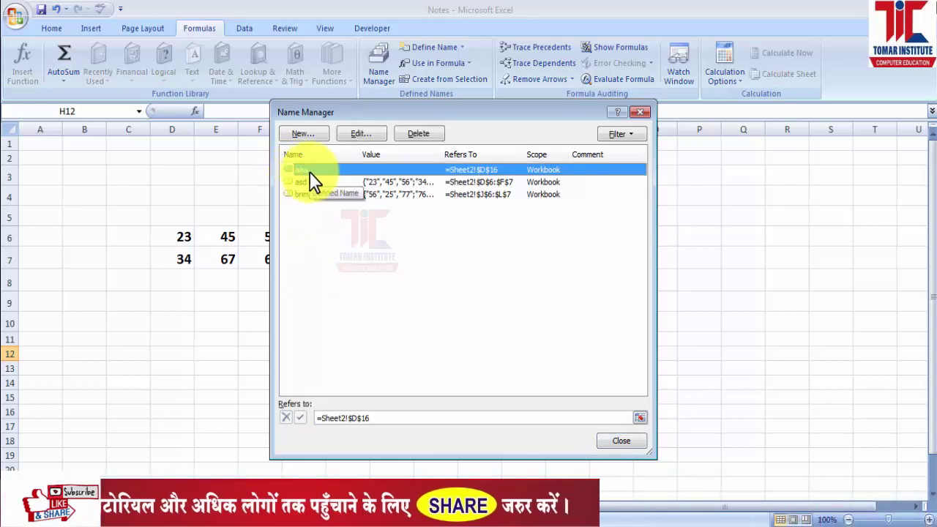
Rename the defined name aaa to jkl
{"action": "left_click", "coordinate": [369, 142]}
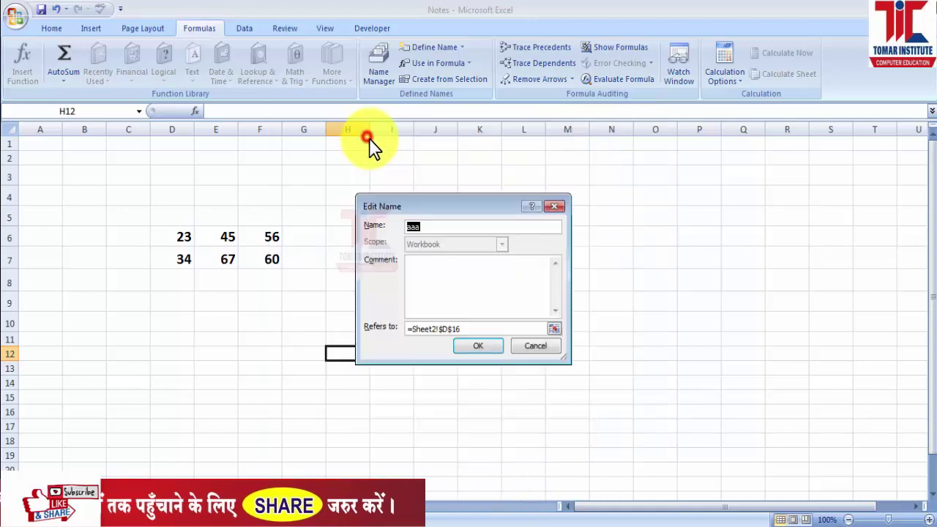
{"action": "double_click", "coordinate": [426, 226]}
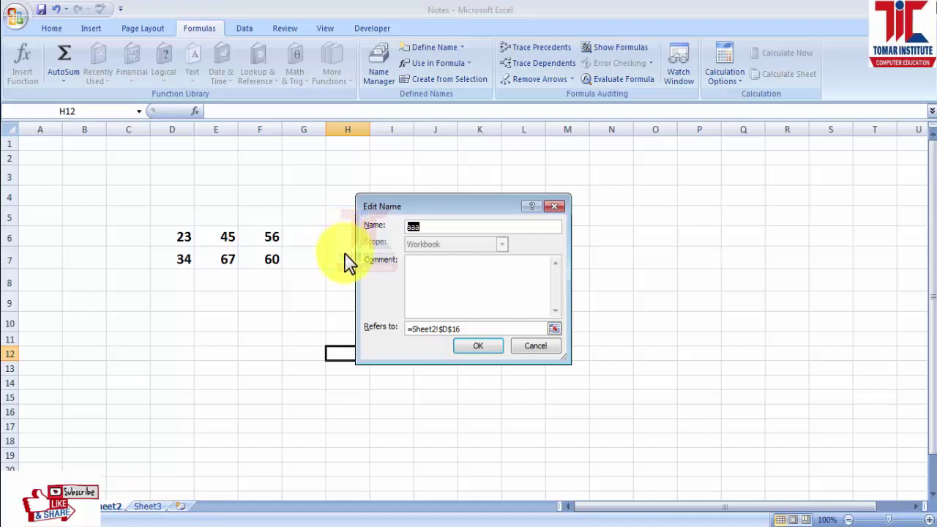
{"action": "type", "text": "jkl"}
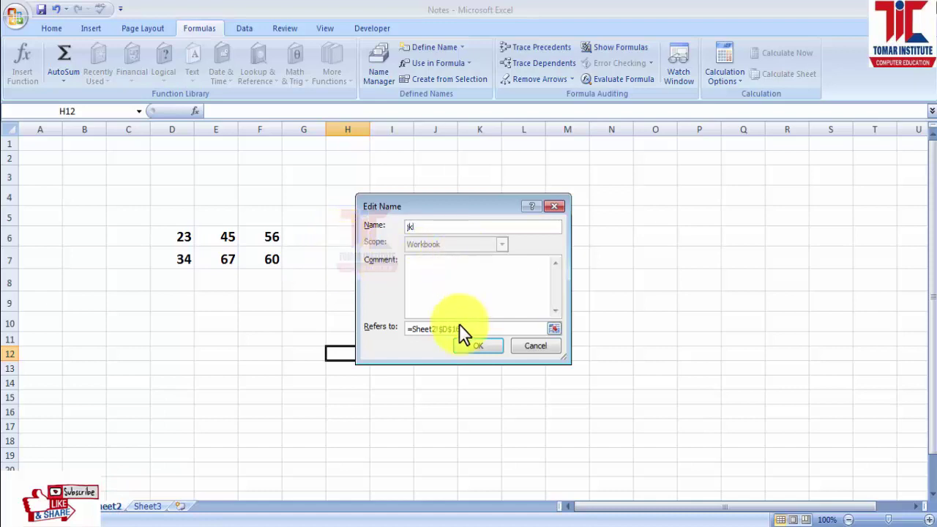
{"action": "left_click", "coordinate": [474, 357]}
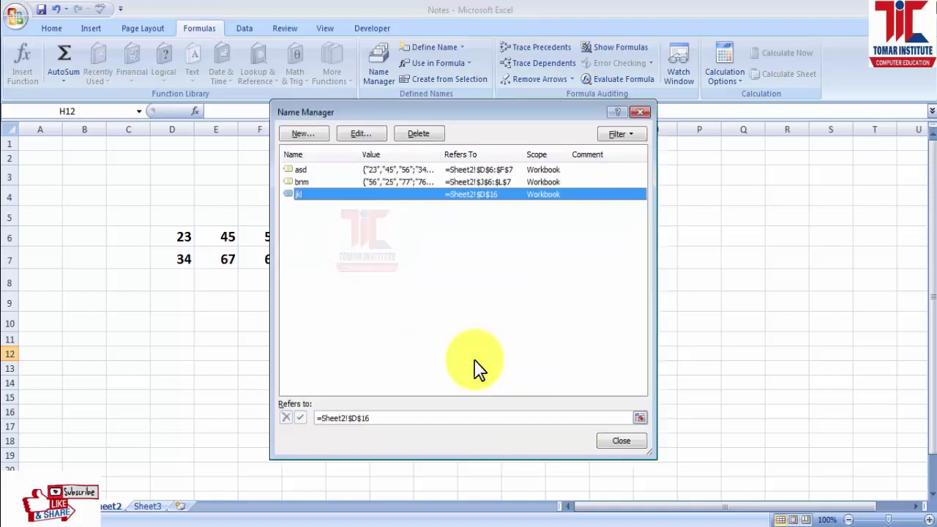
Delete the name jkl, confirm, and close Name Manager
{"action": "left_click", "coordinate": [306, 218]}
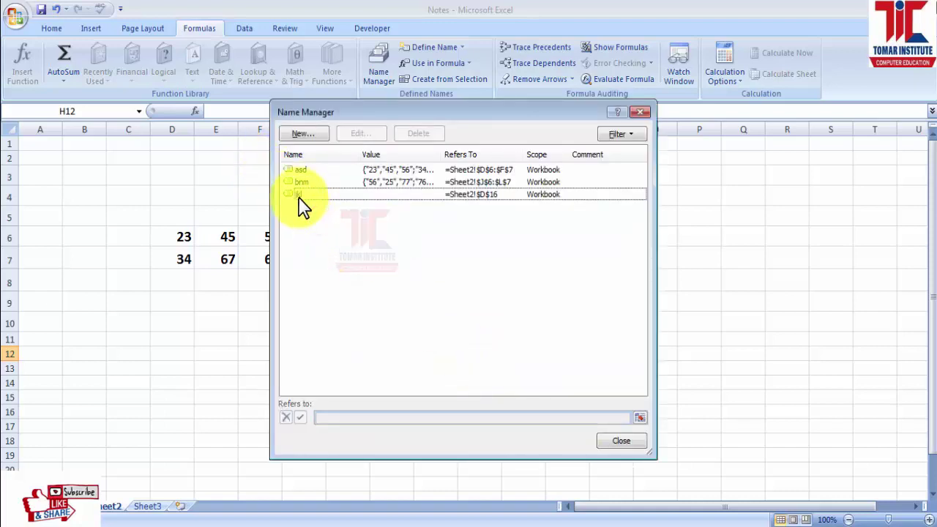
{"action": "left_click", "coordinate": [299, 198]}
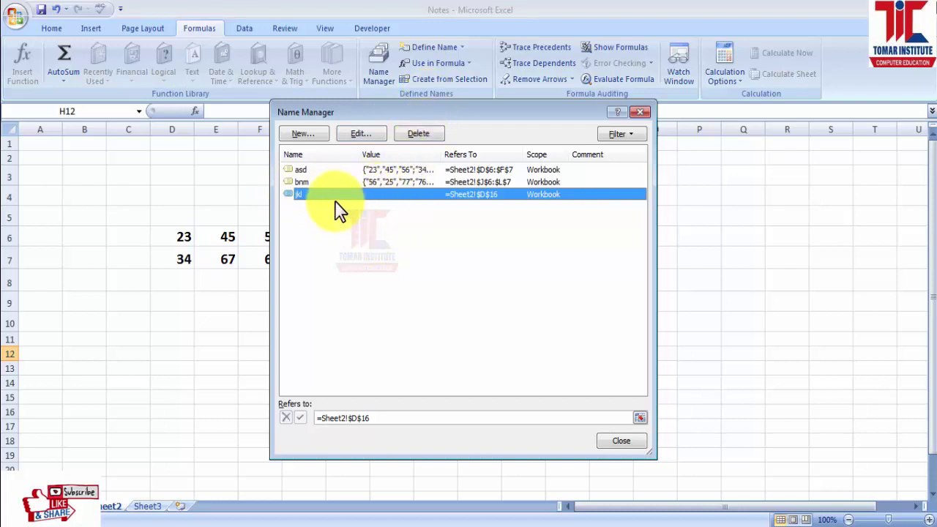
{"action": "left_click", "coordinate": [423, 134]}
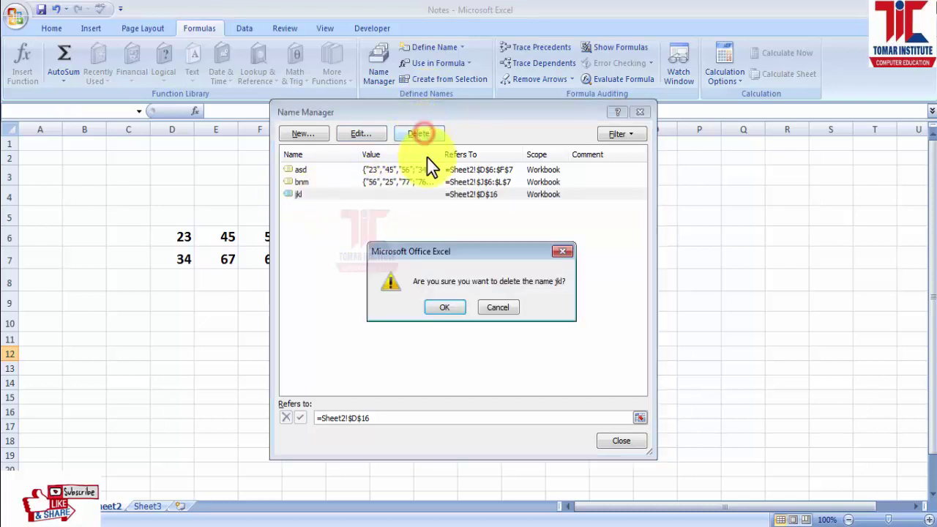
{"action": "left_click", "coordinate": [448, 306]}
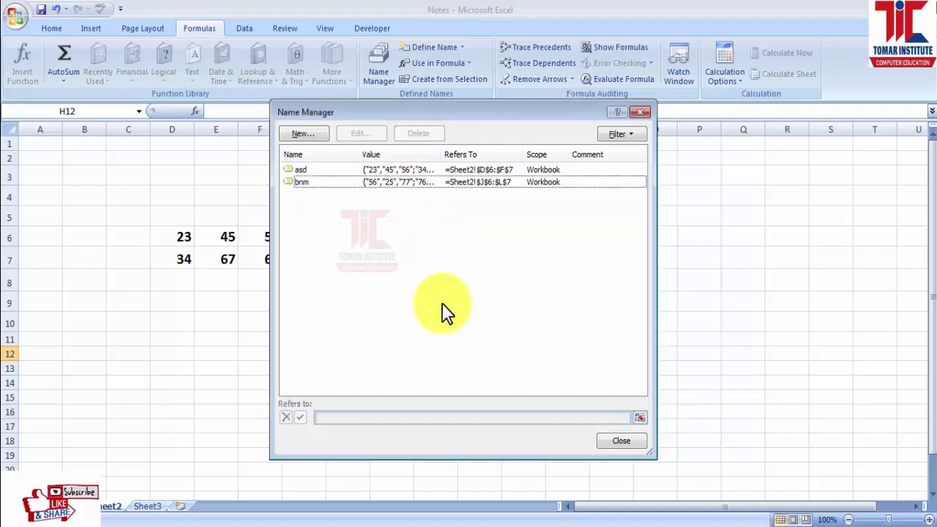
{"action": "left_click", "coordinate": [609, 442]}
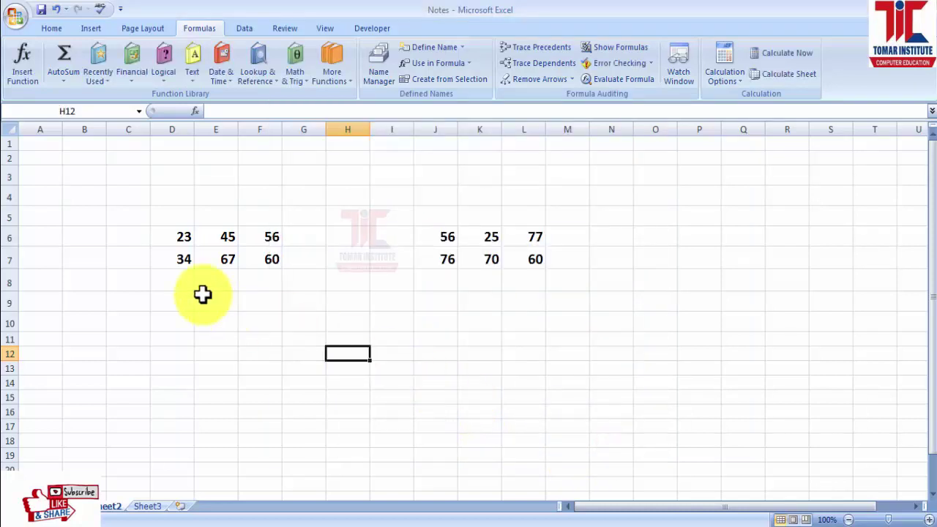
Begin a formula in H10 that reads =SUM( using the autocomplete suggestion
{"action": "left_click_drag", "start_coordinate": [171, 237], "coordinate": [306, 276]}
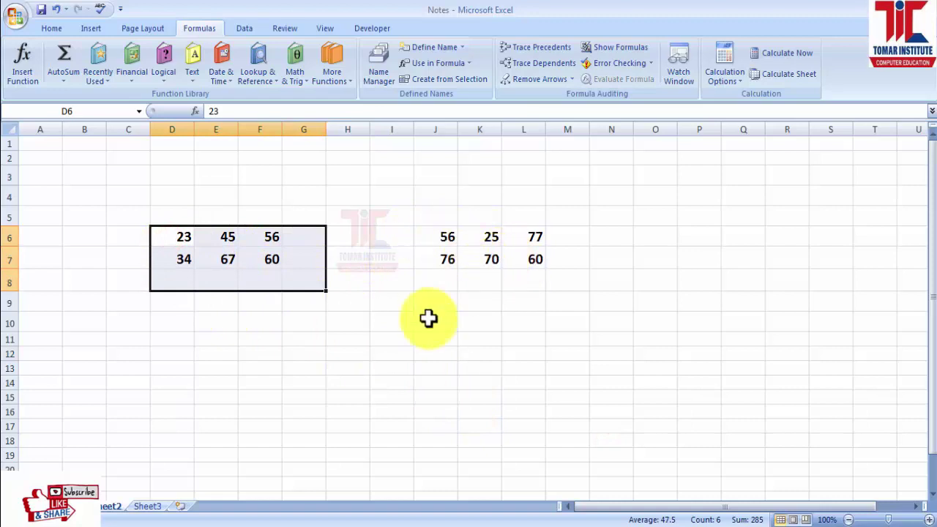
{"action": "left_click", "coordinate": [388, 326]}
{"action": "left_click", "coordinate": [344, 328]}
{"action": "type", "text": "="}
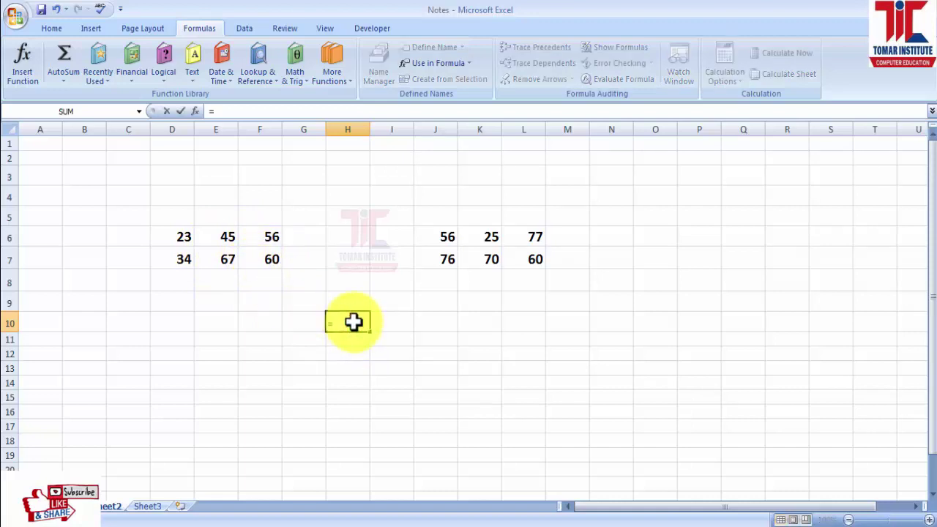
{"action": "type", "text": "su"}
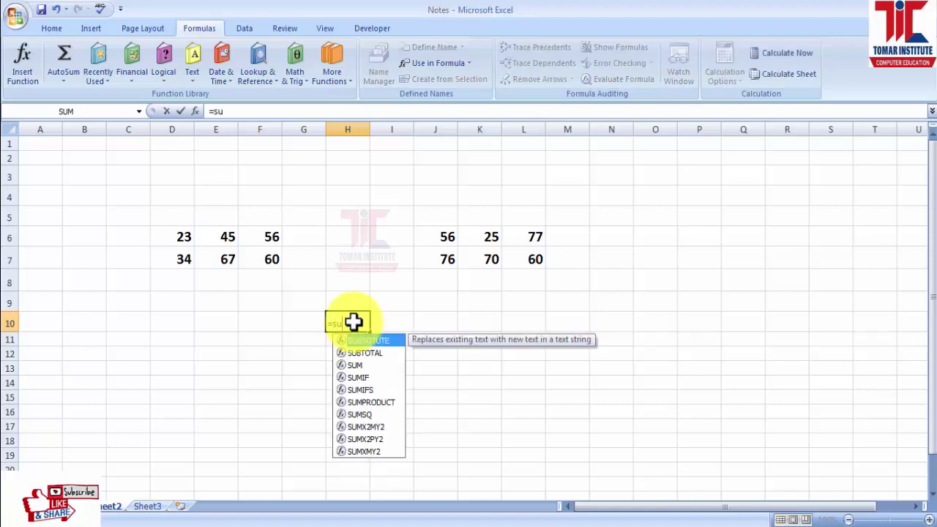
{"action": "type", "text": "m"}
{"action": "key", "text": "Tab"}
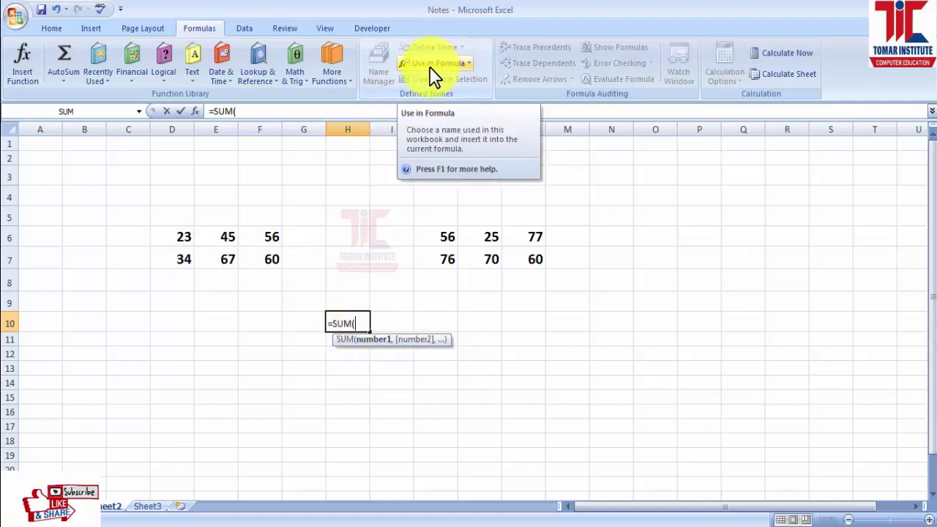
Complete H10 as =SUM(asd,bnm) by inserting both names from Use in Formula
{"action": "left_click", "coordinate": [470, 64]}
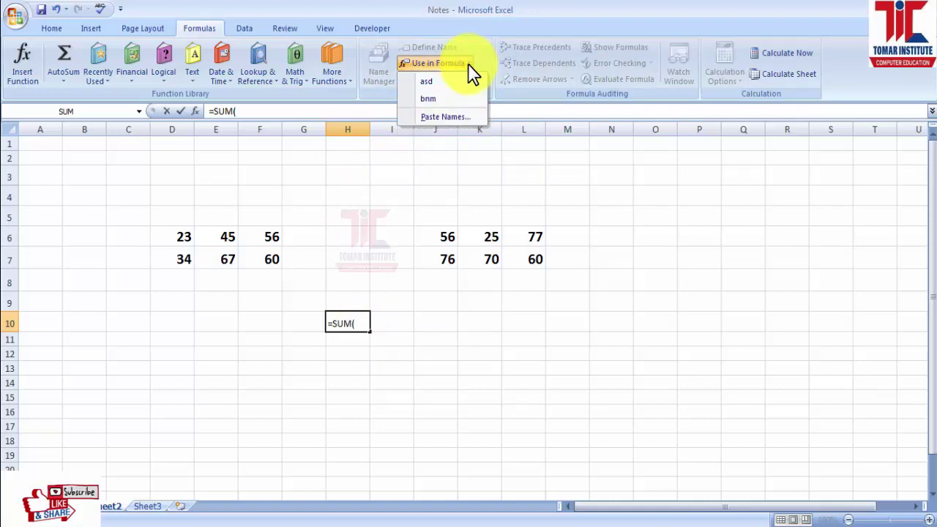
{"action": "left_click", "coordinate": [425, 95]}
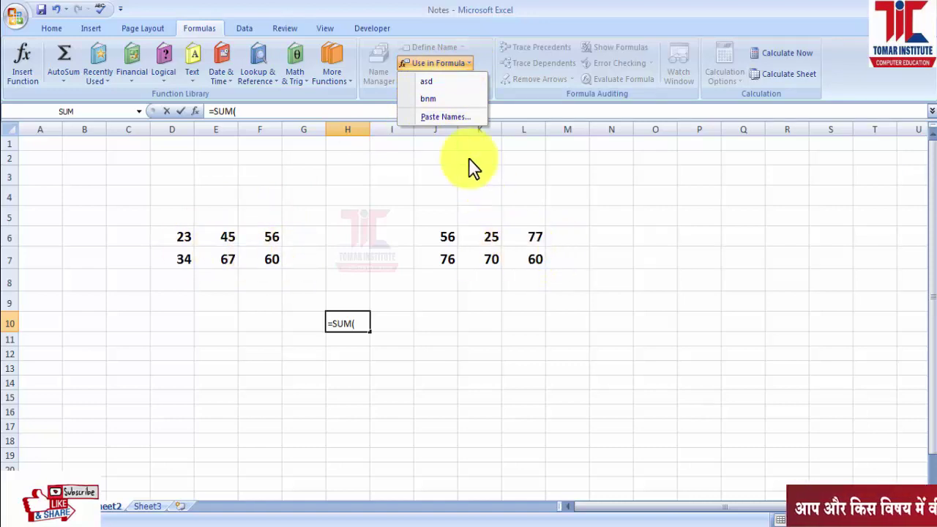
{"action": "left_click", "coordinate": [426, 82]}
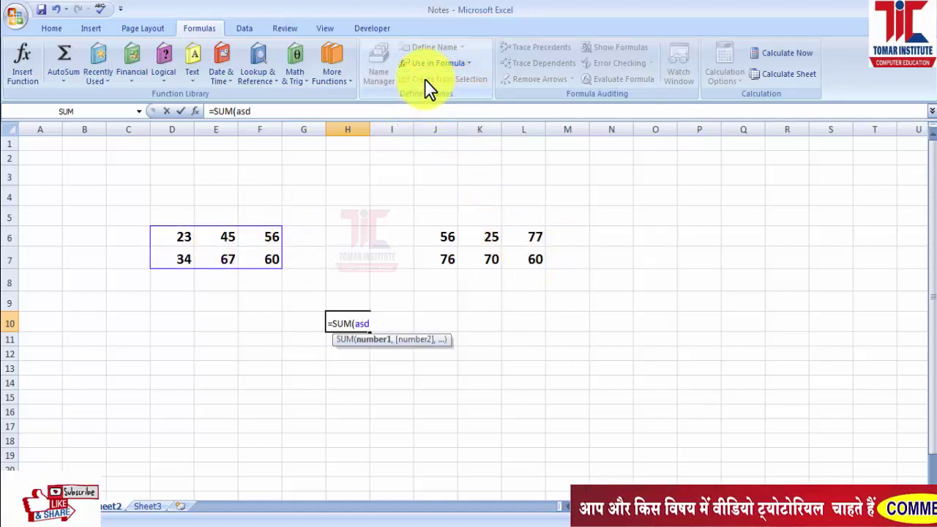
{"action": "type", "text": ","}
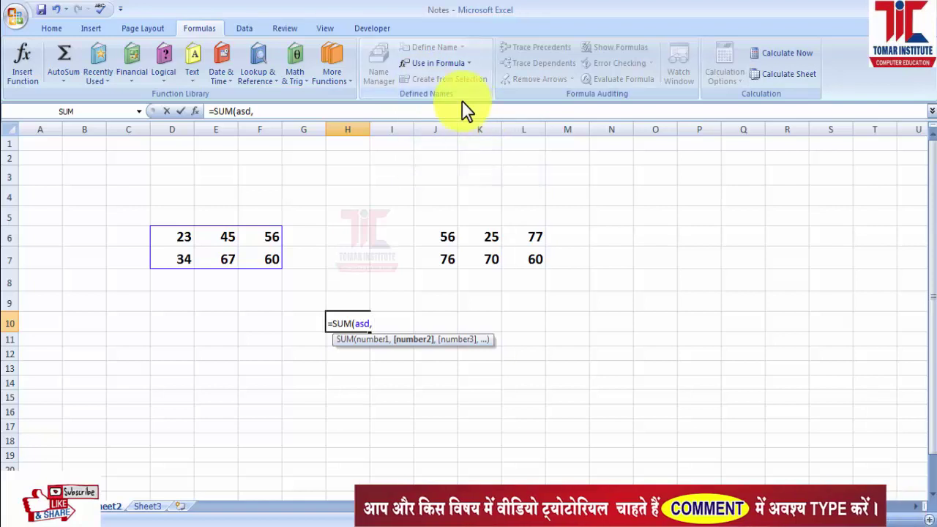
{"action": "left_click", "coordinate": [469, 64]}
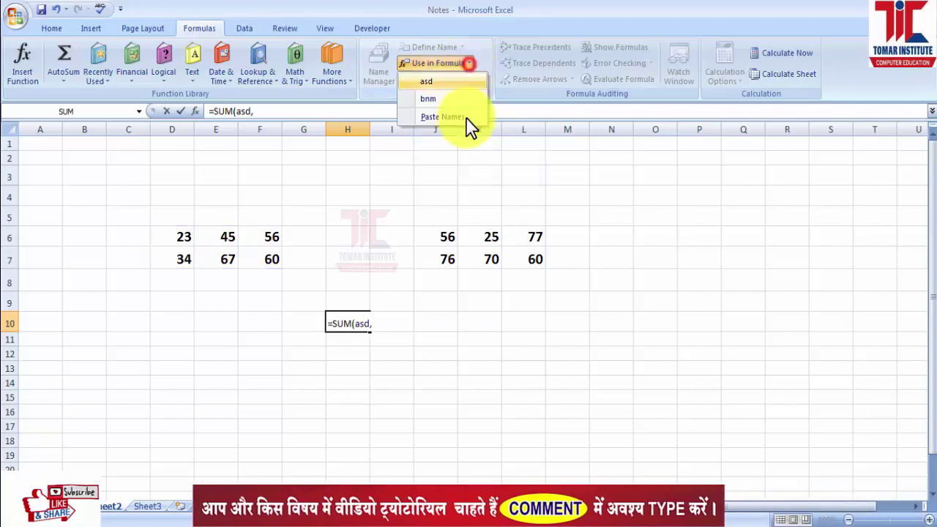
{"action": "left_click", "coordinate": [429, 99]}
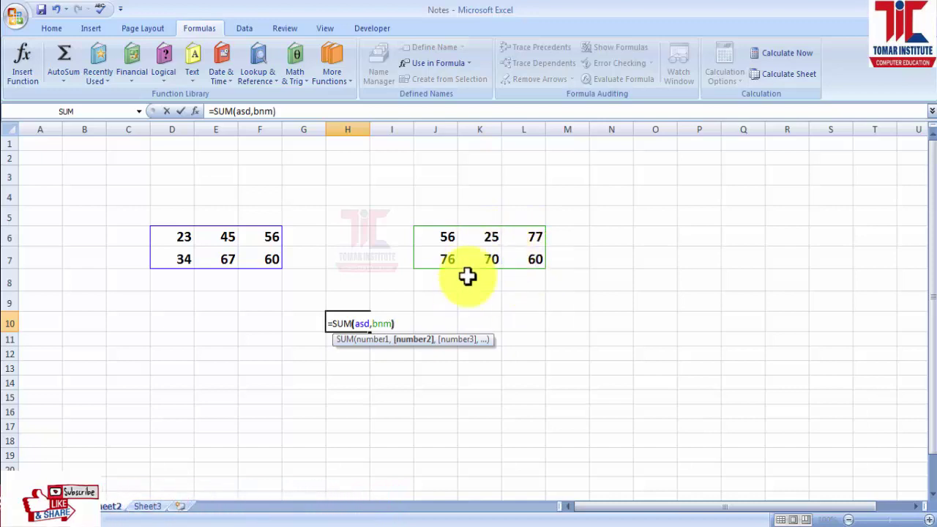
{"action": "key", "text": "Return"}
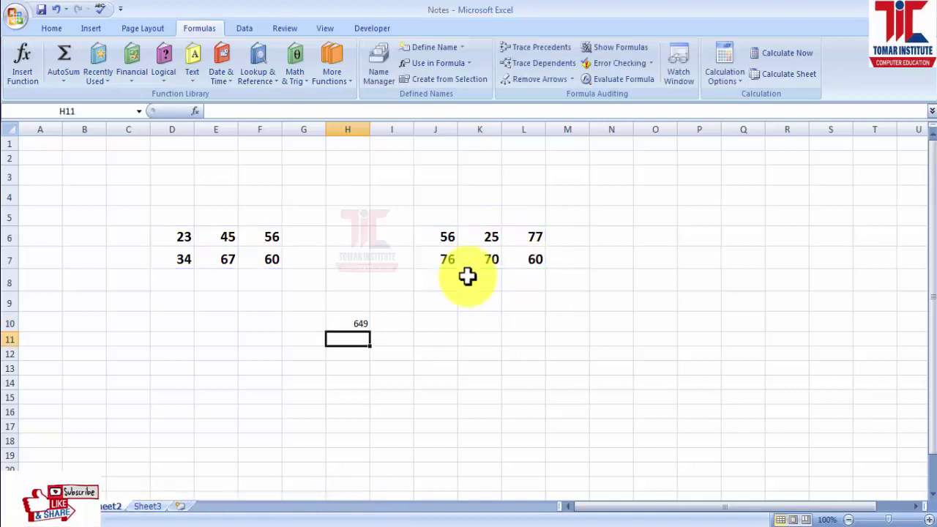
Highlight the asd and bnm blocks, then make H10's total 649 size 16 and bold
{"action": "left_click_drag", "start_coordinate": [167, 242], "coordinate": [247, 257]}
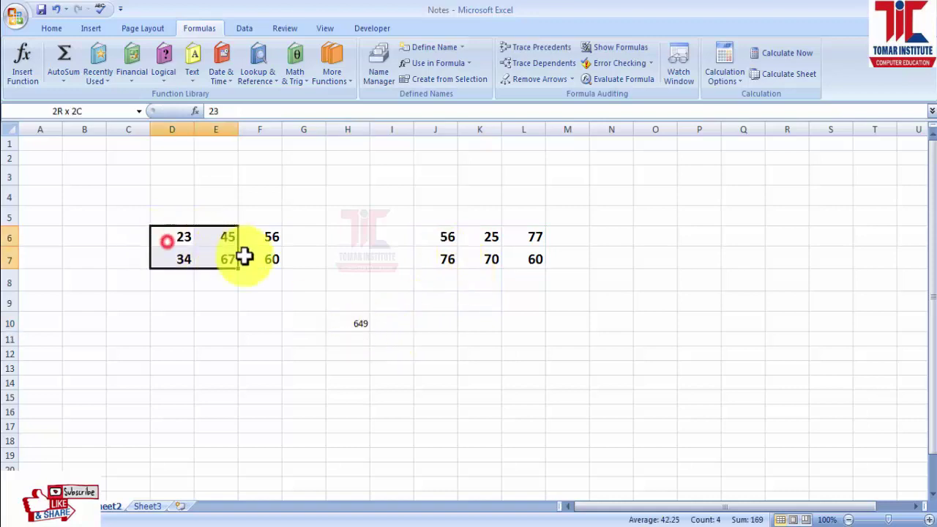
{"action": "mouse_move", "coordinate": [430, 237]}
{"action": "left_mouse_down"}
{"action": "mouse_move", "coordinate": [547, 251]}
{"action": "mouse_move", "coordinate": [535, 253]}
{"action": "left_mouse_up"}
{"action": "left_click", "coordinate": [341, 325]}
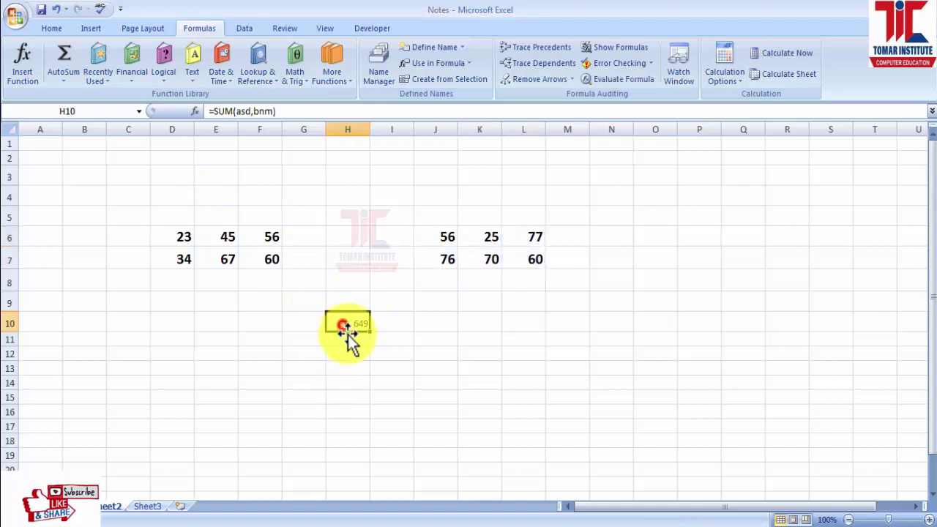
{"action": "left_click", "coordinate": [51, 28]}
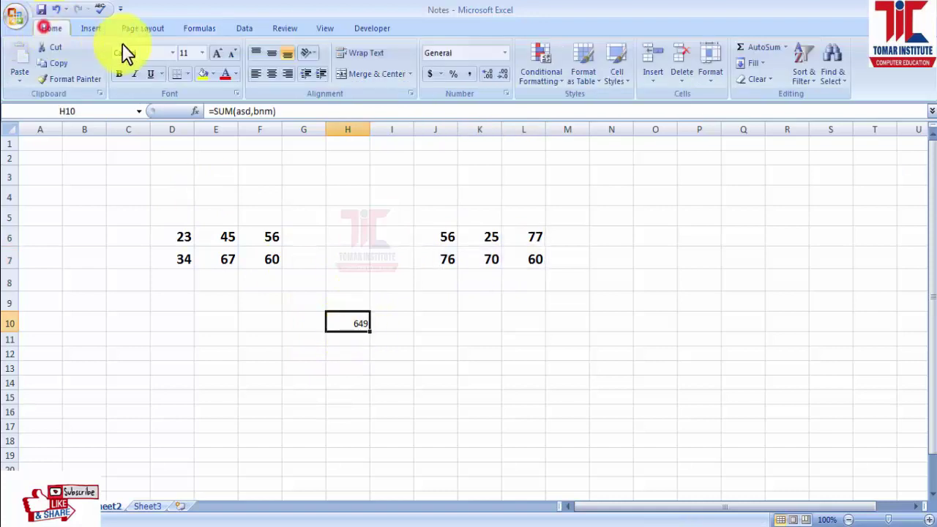
{"action": "left_click", "coordinate": [219, 54]}
{"action": "left_click", "coordinate": [219, 53]}
{"action": "left_click", "coordinate": [218, 53]}
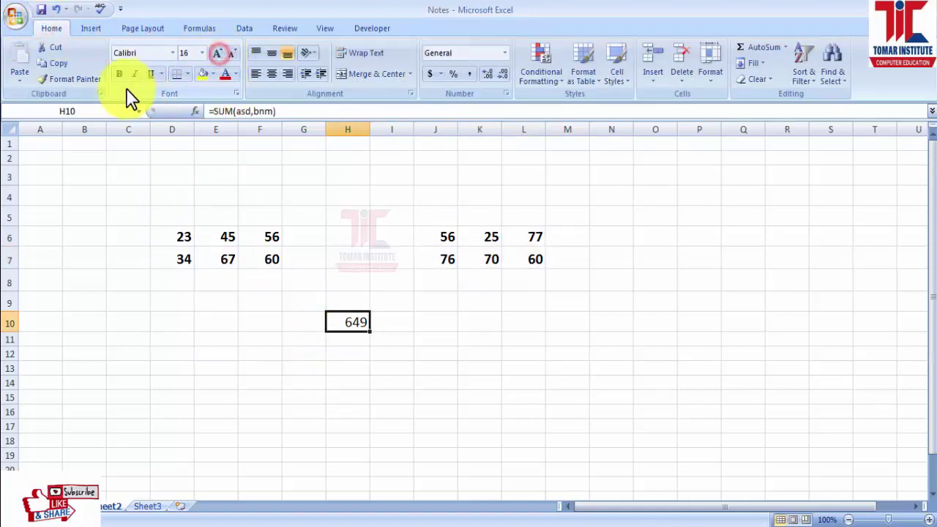
{"action": "left_click", "coordinate": [119, 74]}
{"action": "left_click", "coordinate": [420, 287]}
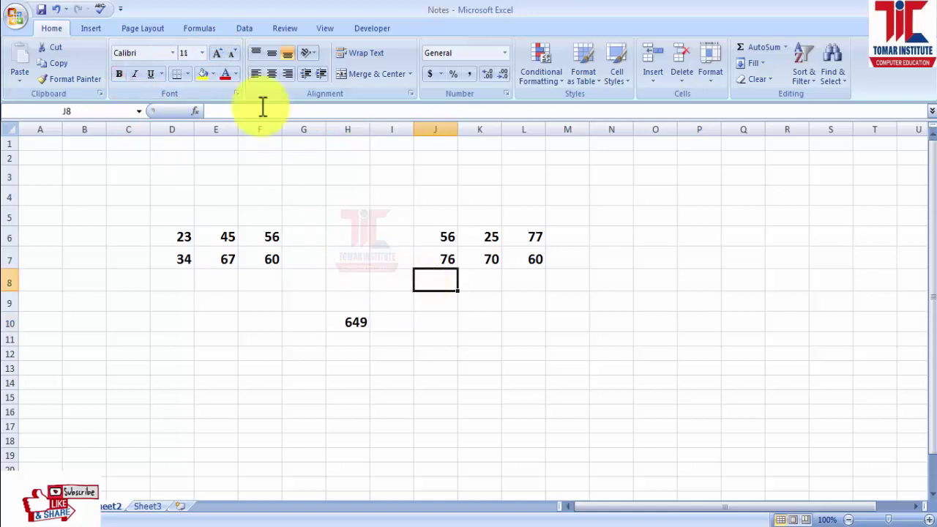
Clear the old number blocks and SUM total from D6:L10
{"action": "left_click", "coordinate": [201, 26]}
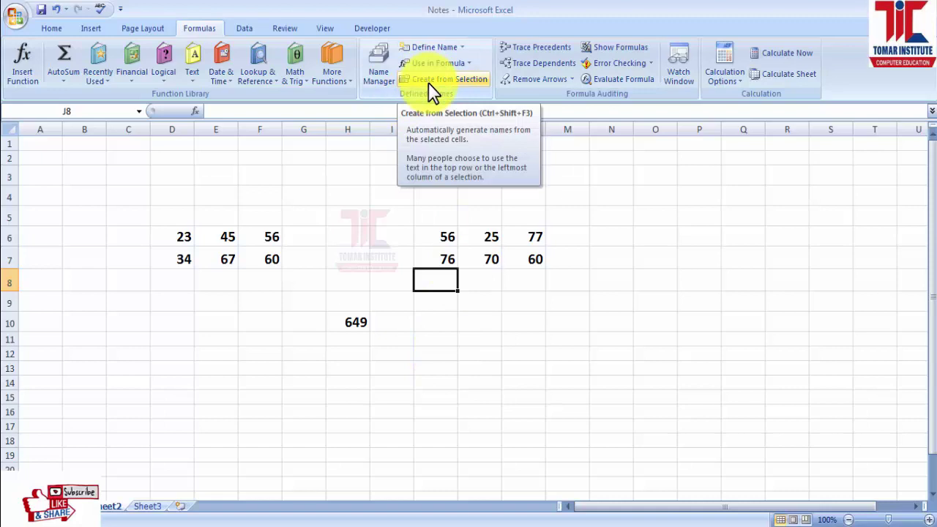
{"action": "left_click", "coordinate": [216, 236]}
{"action": "left_click_drag", "start_coordinate": [164, 236], "coordinate": [531, 325]}
{"action": "key", "text": "Delete"}
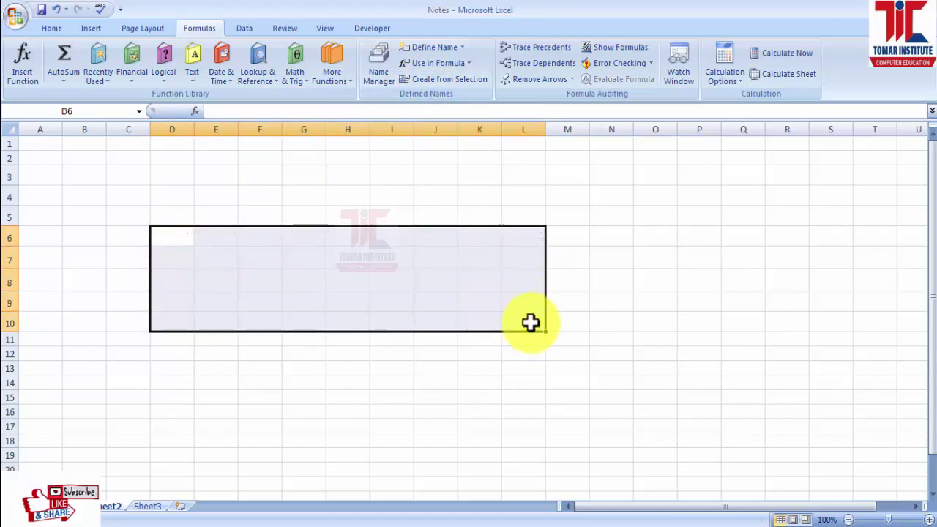
{"action": "left_click", "coordinate": [657, 320]}
Pick the cells around D5 where the Principal, Rate, Time and PMT table goes
{"action": "left_click", "coordinate": [212, 233]}
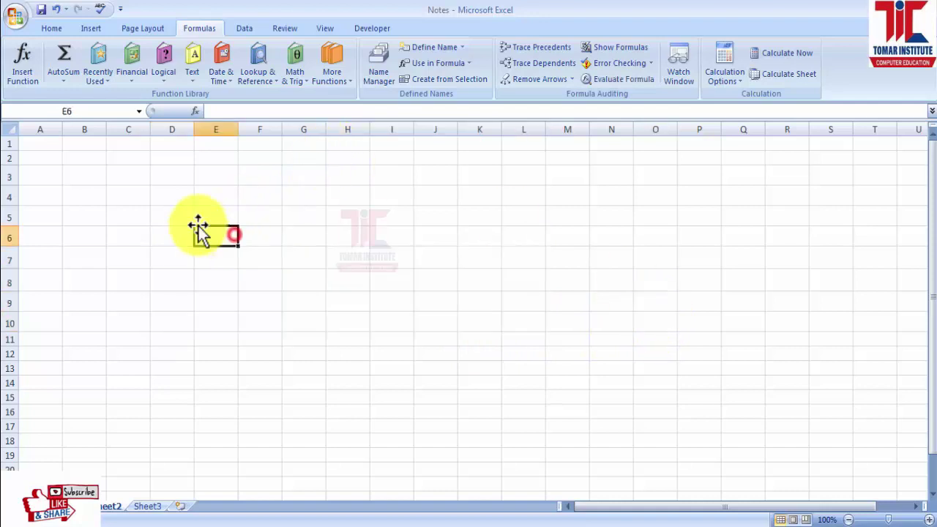
{"action": "left_click", "coordinate": [205, 198]}
{"action": "left_click", "coordinate": [218, 219]}
{"action": "left_click", "coordinate": [293, 238]}
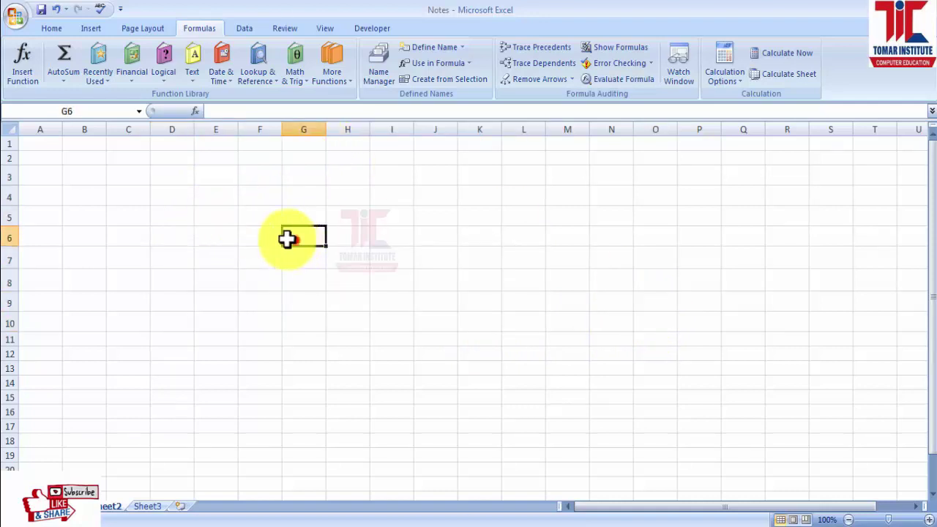
{"action": "left_click", "coordinate": [214, 216]}
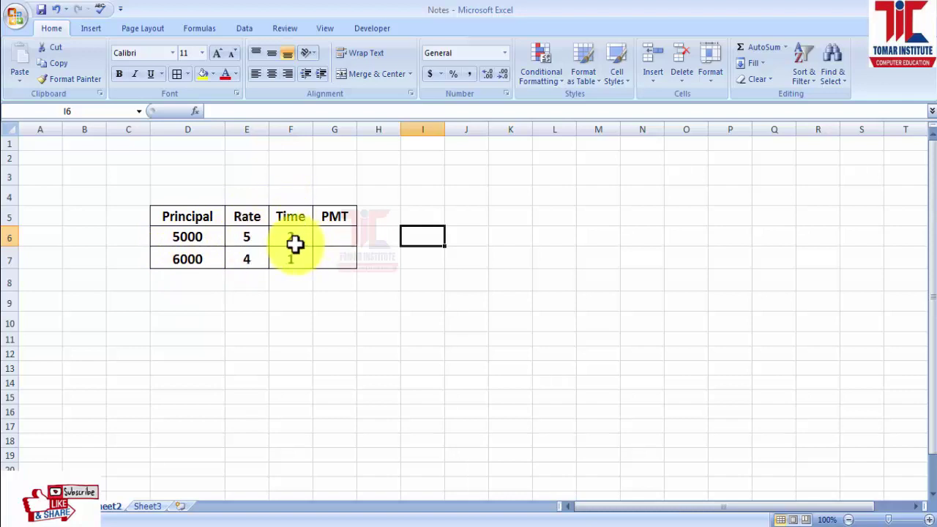
Rename the PMT header to SI and enter G6's interest formula, giving 500
{"action": "left_click", "coordinate": [330, 216]}
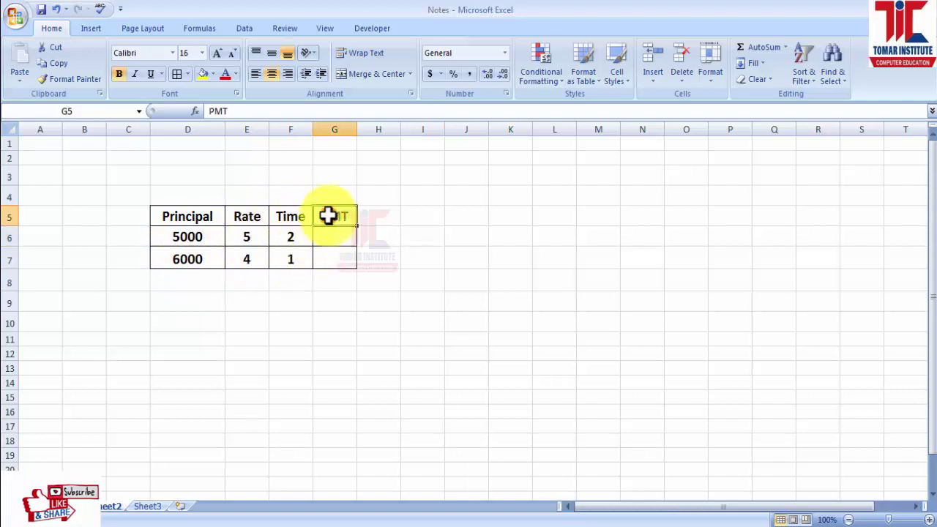
{"action": "type", "text": "SI"}
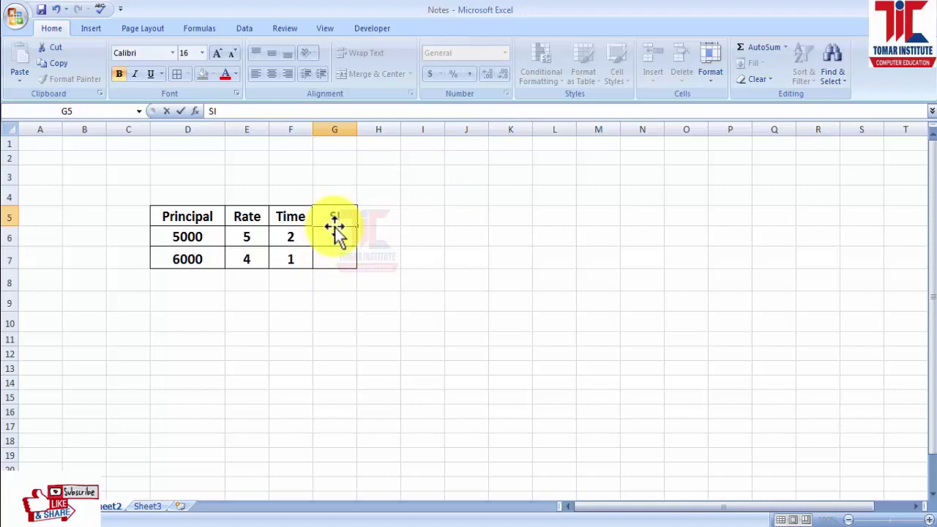
{"action": "left_click", "coordinate": [334, 237]}
{"action": "type", "text": "="}
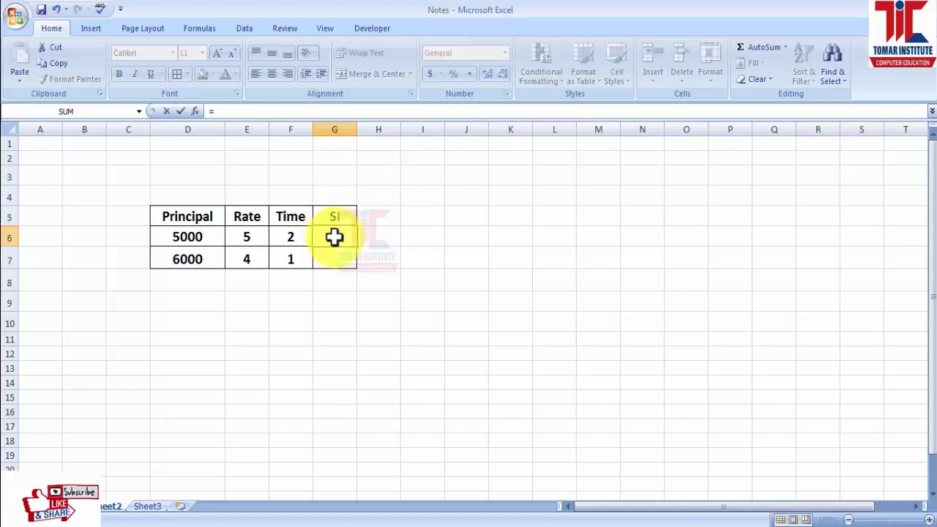
{"action": "left_click", "coordinate": [167, 238]}
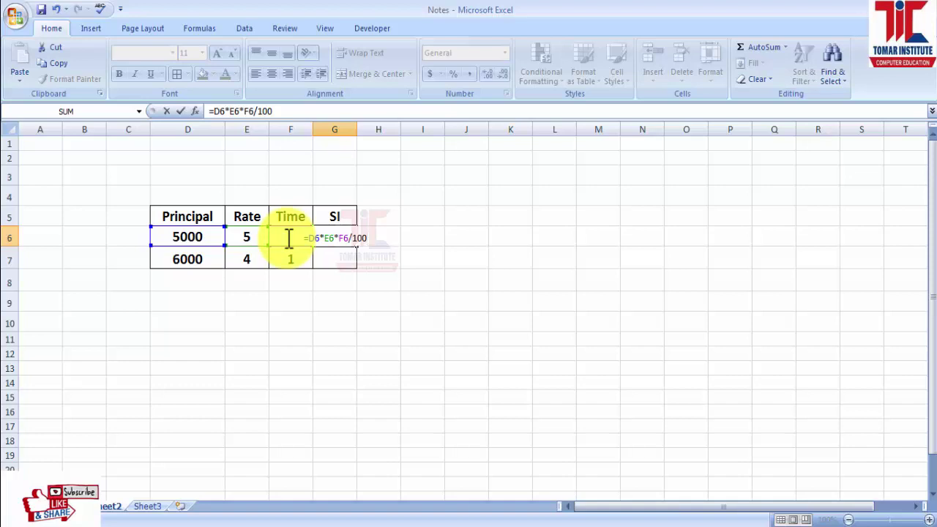
{"action": "key", "text": "Return"}
{"action": "left_click", "coordinate": [328, 238]}
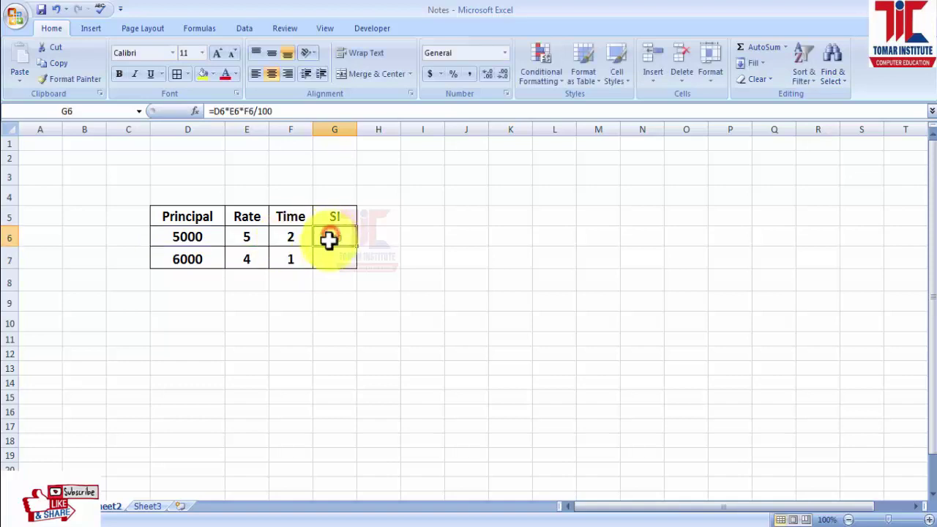
Enter =D7*E7*F7/100 in G7 to compute the second row's interest of 240
{"action": "left_click", "coordinate": [331, 255]}
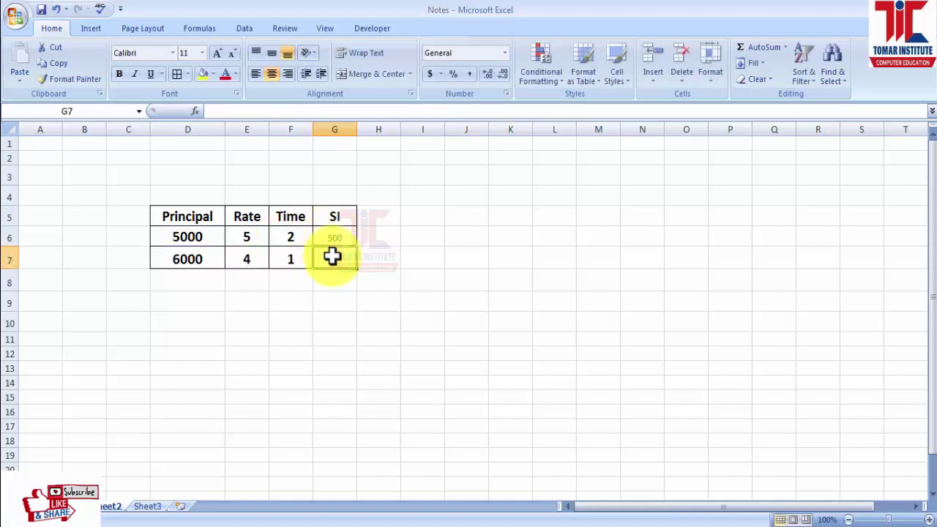
{"action": "type", "text": "="}
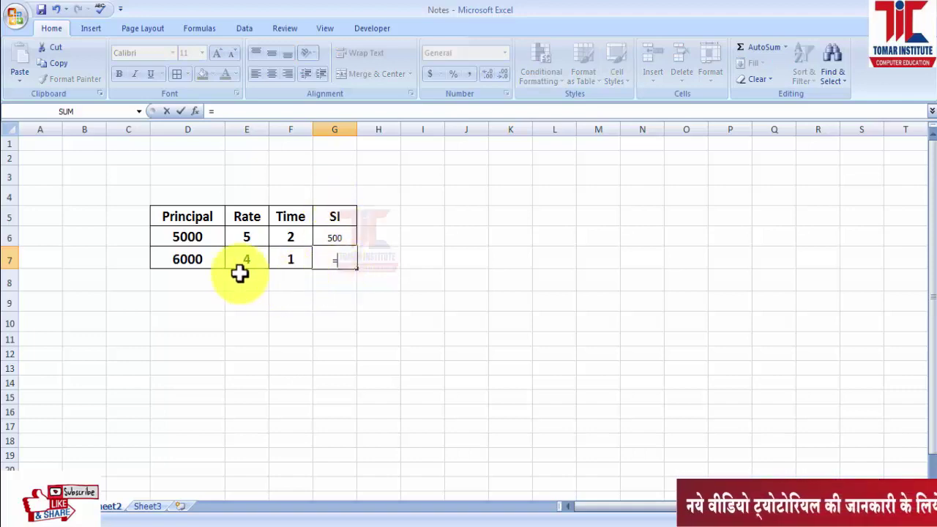
{"action": "left_click", "coordinate": [176, 256]}
{"action": "type", "text": "*"}
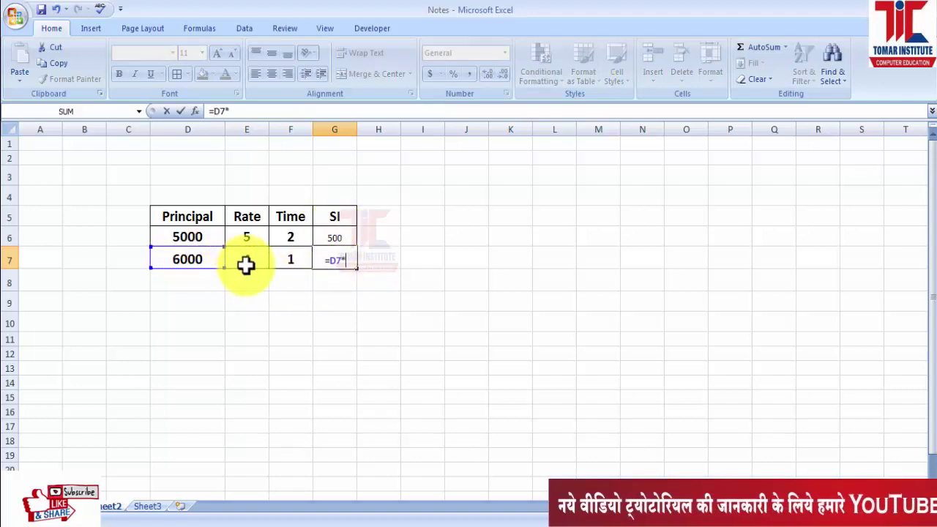
{"action": "left_click", "coordinate": [243, 257]}
{"action": "type", "text": "*"}
{"action": "left_click", "coordinate": [292, 259]}
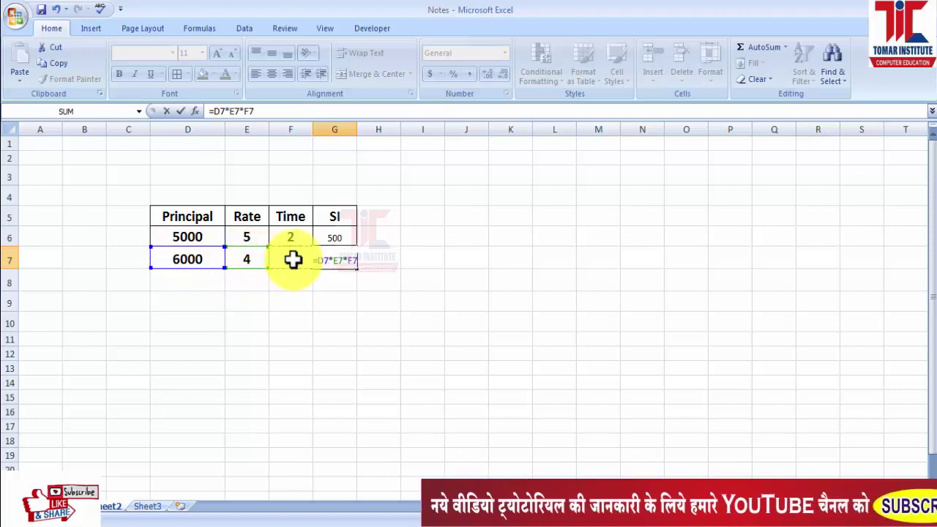
{"action": "type", "text": "/100"}
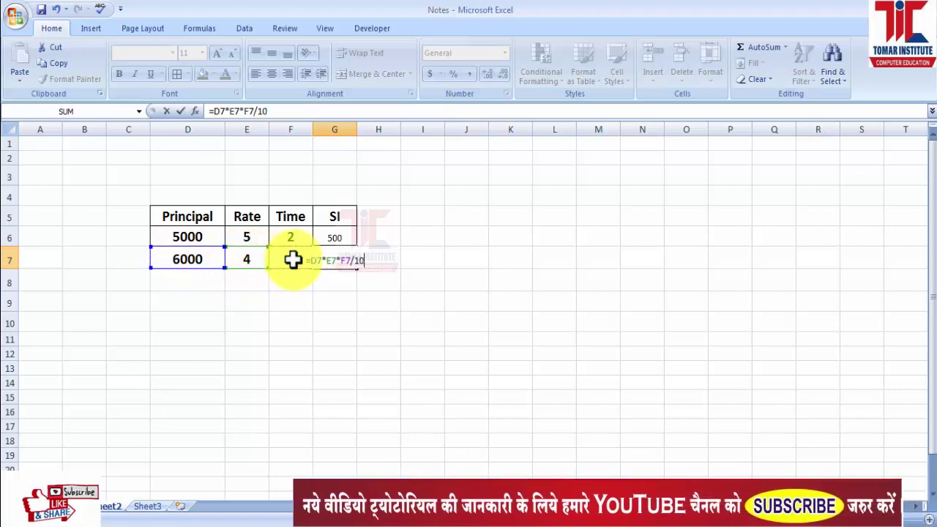
{"action": "key", "text": "Return"}
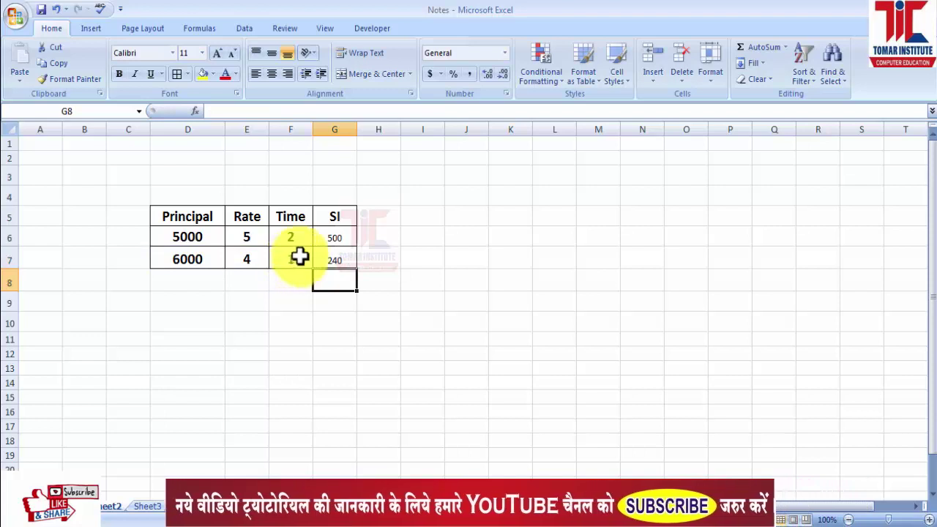
Enlarge both SI results, 500 and 240, to font size 16
{"action": "left_click_drag", "start_coordinate": [335, 238], "coordinate": [335, 260]}
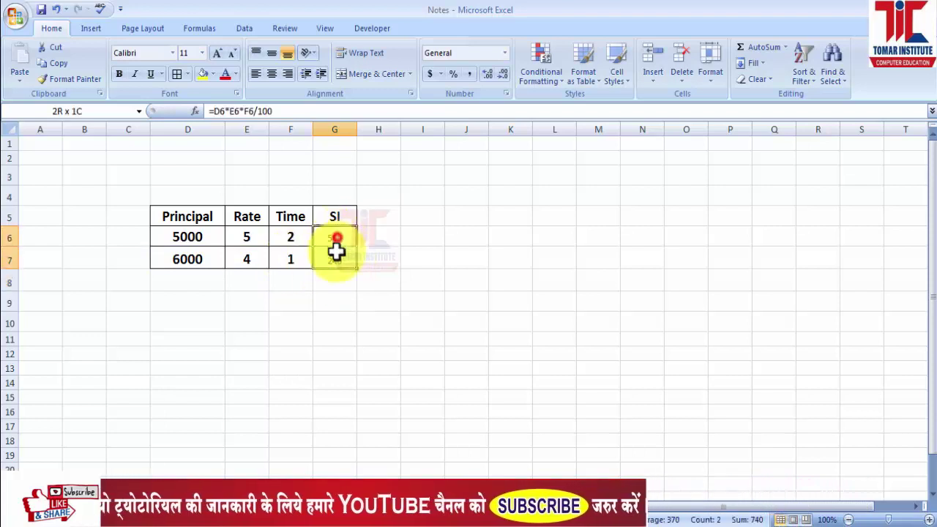
{"action": "left_click", "coordinate": [216, 54]}
{"action": "left_click", "coordinate": [216, 54]}
{"action": "left_click", "coordinate": [216, 53]}
{"action": "left_click", "coordinate": [476, 232]}
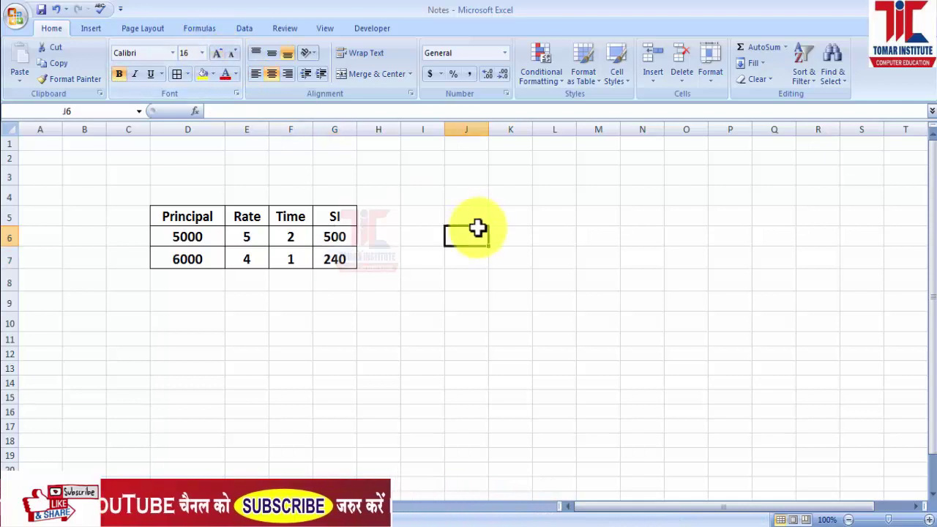
Select G6, switch to the Formulas tools, and open the Name Box list of defined names
{"action": "left_click", "coordinate": [335, 237]}
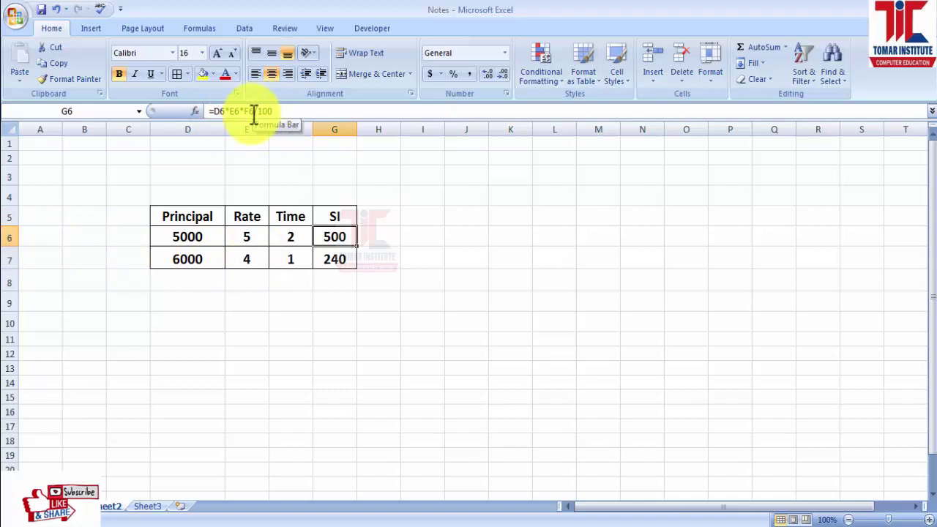
{"action": "left_click", "coordinate": [215, 27]}
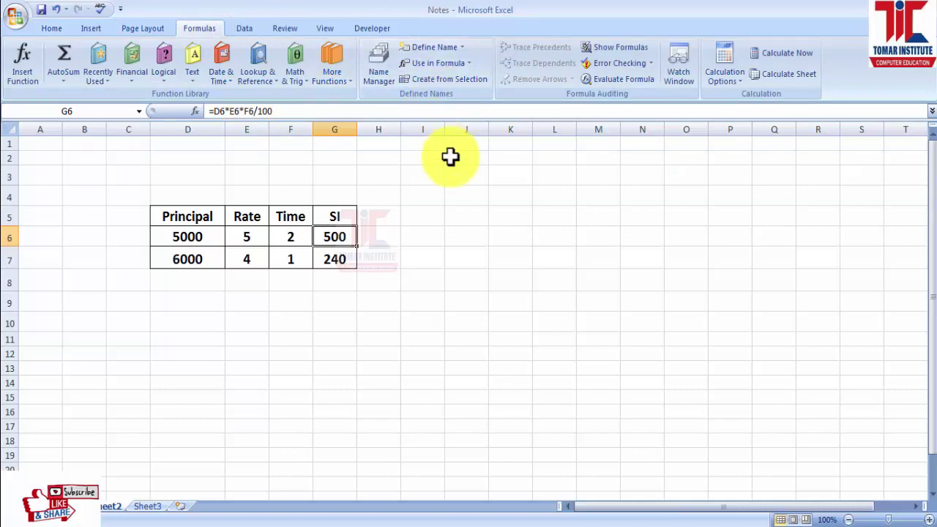
{"action": "left_click", "coordinate": [423, 281]}
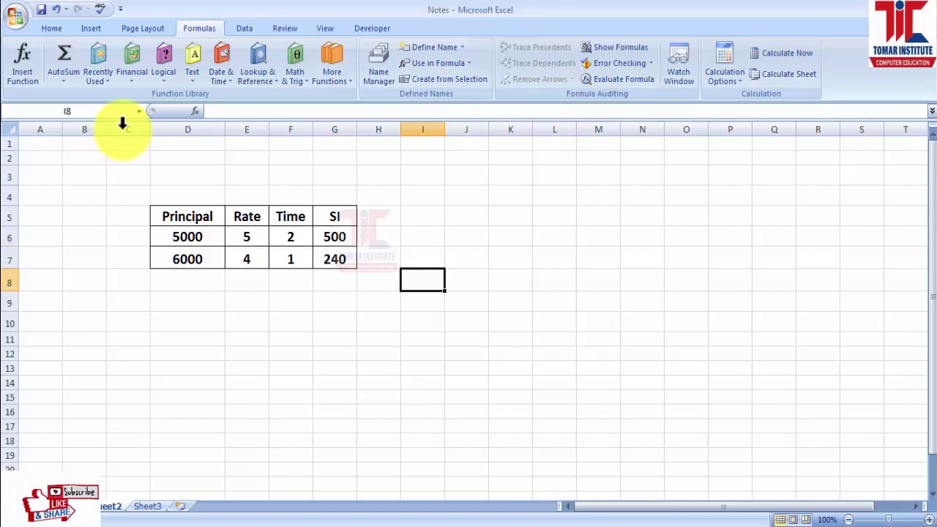
{"action": "left_click", "coordinate": [139, 112]}
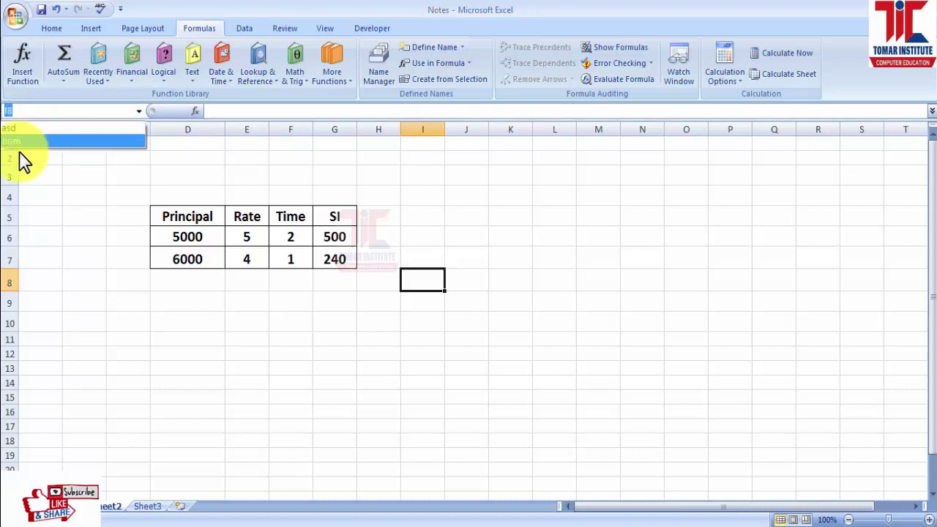
Select D5:G7 and create names Principal, Rate, Time and SI from its top row
{"action": "left_click", "coordinate": [50, 282]}
{"action": "left_click", "coordinate": [191, 216]}
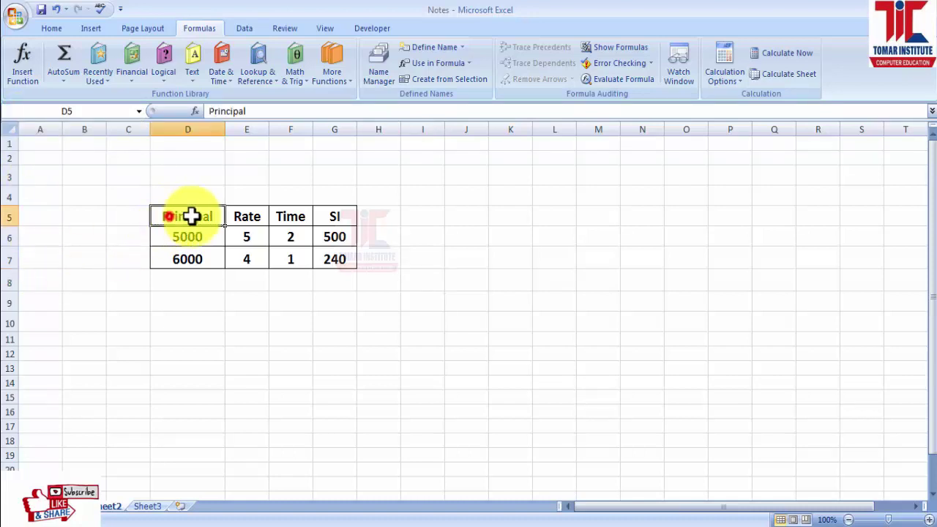
{"action": "left_click_drag", "start_coordinate": [191, 216], "coordinate": [336, 253]}
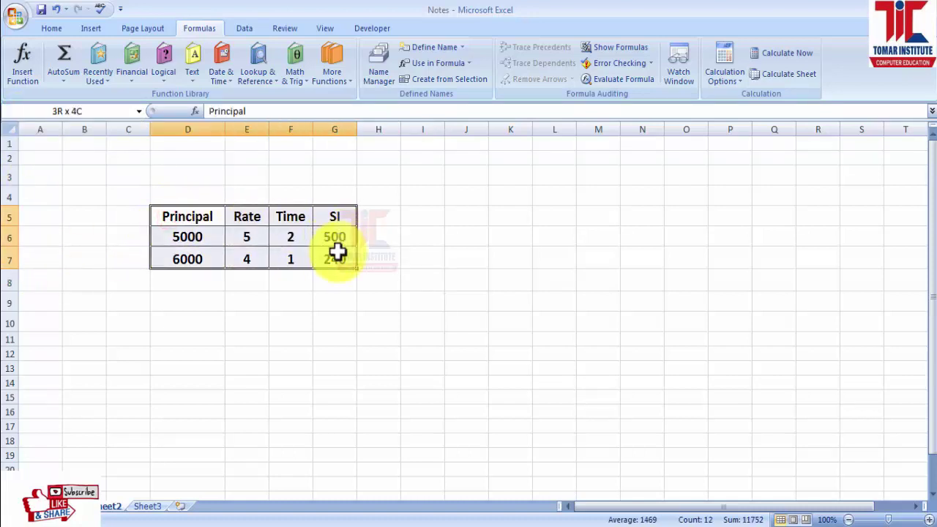
{"action": "left_click", "coordinate": [452, 79]}
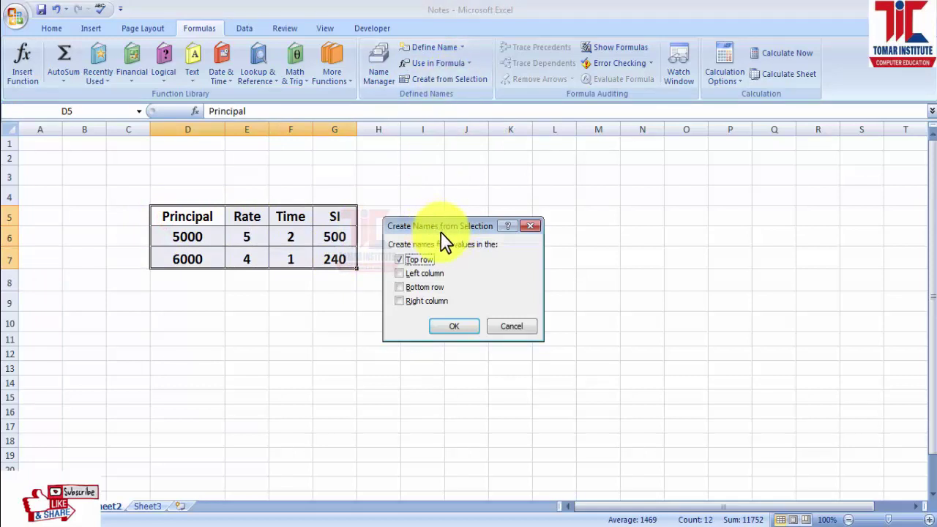
{"action": "left_click_drag", "start_coordinate": [459, 233], "coordinate": [534, 190]}
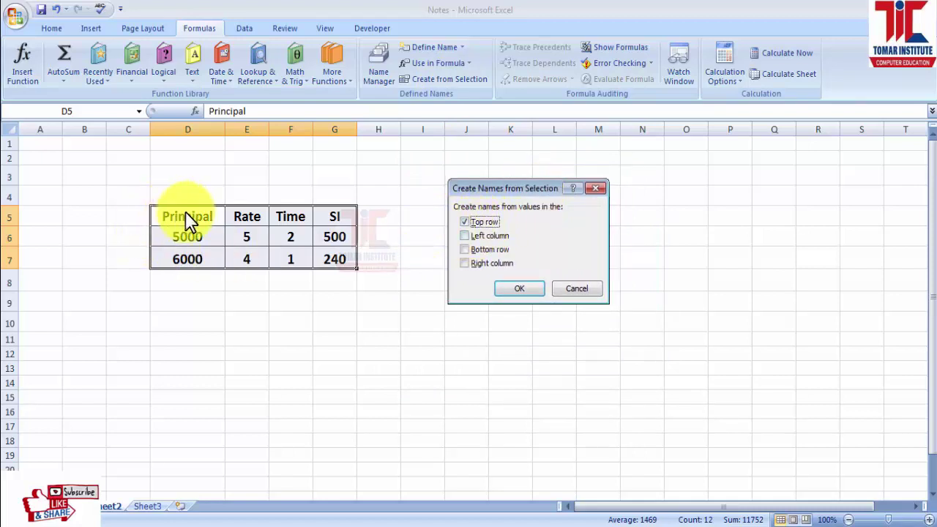
{"action": "left_click", "coordinate": [464, 222]}
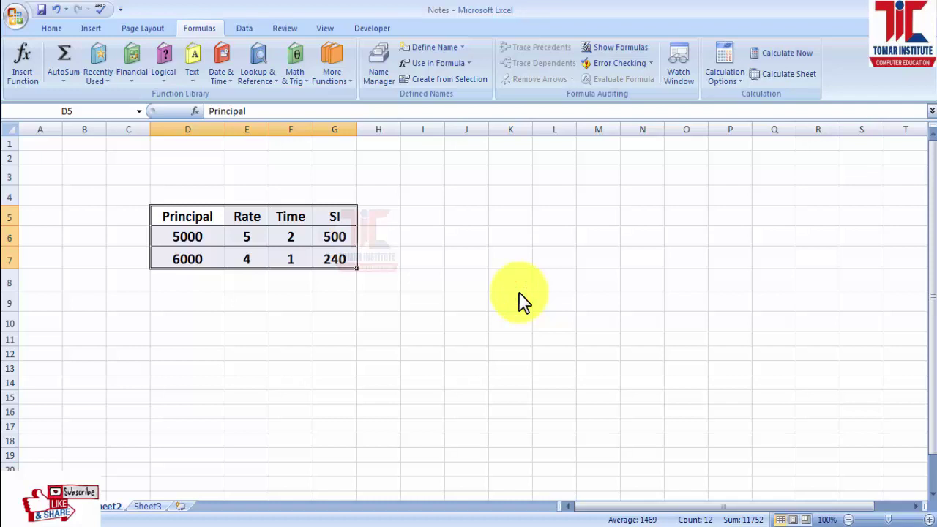
{"action": "left_click", "coordinate": [138, 110]}
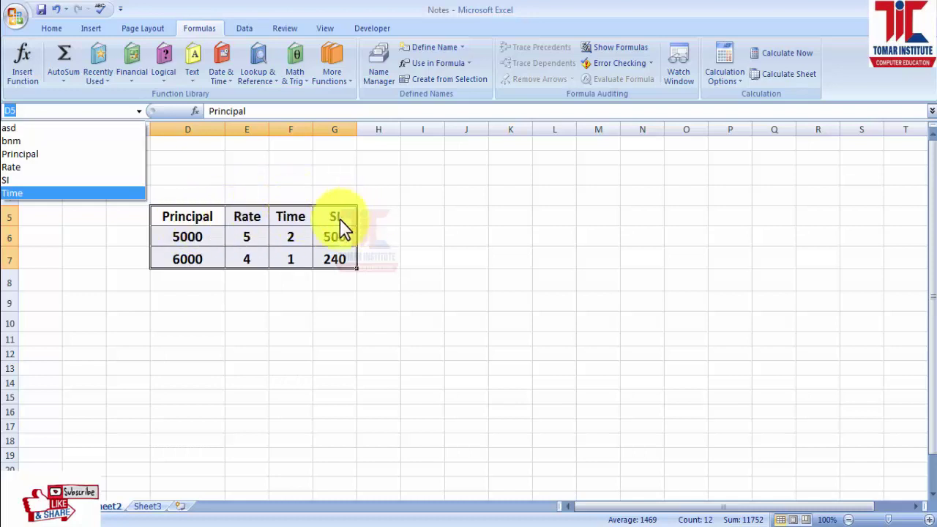
{"action": "left_click", "coordinate": [17, 154]}
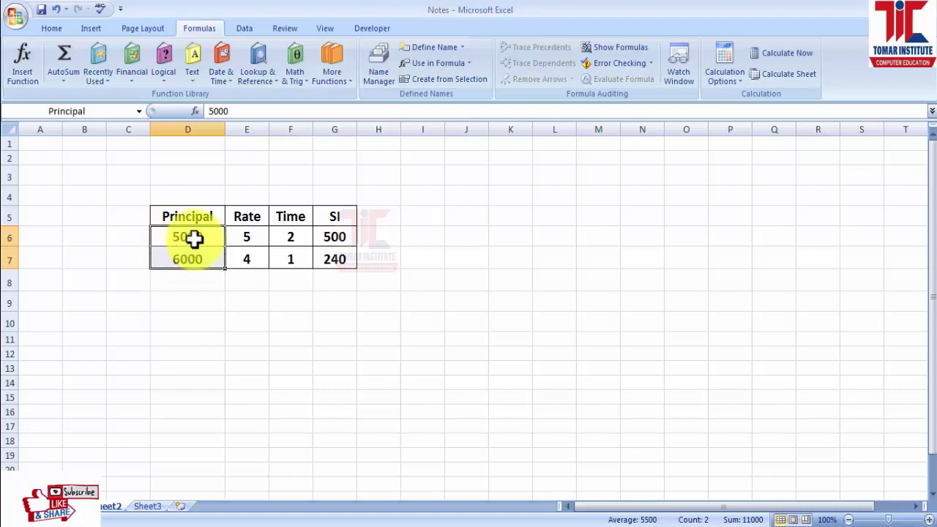
{"action": "left_click", "coordinate": [139, 111]}
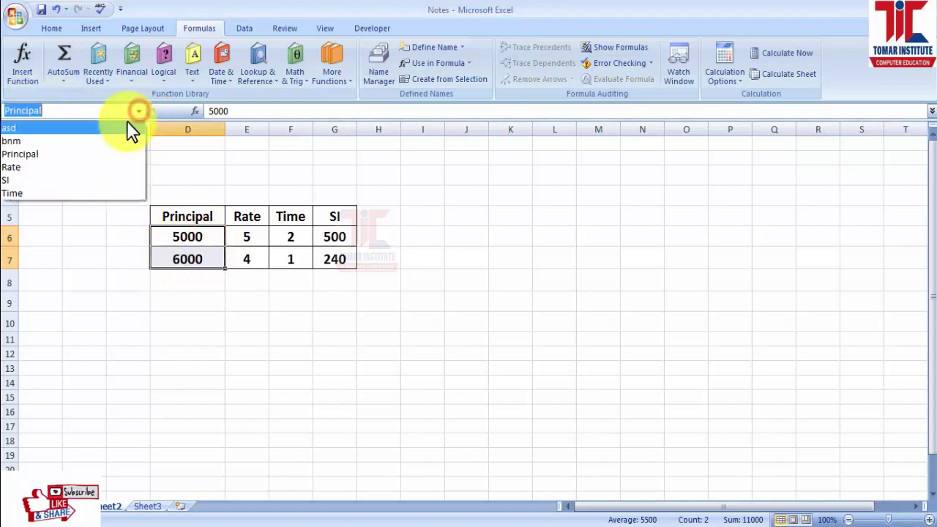
{"action": "left_click", "coordinate": [17, 167]}
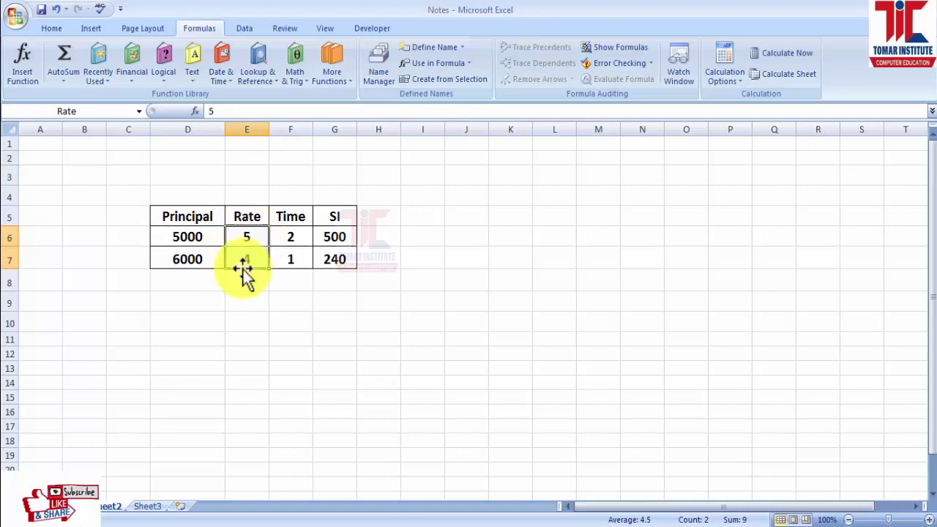
{"action": "left_click", "coordinate": [139, 112]}
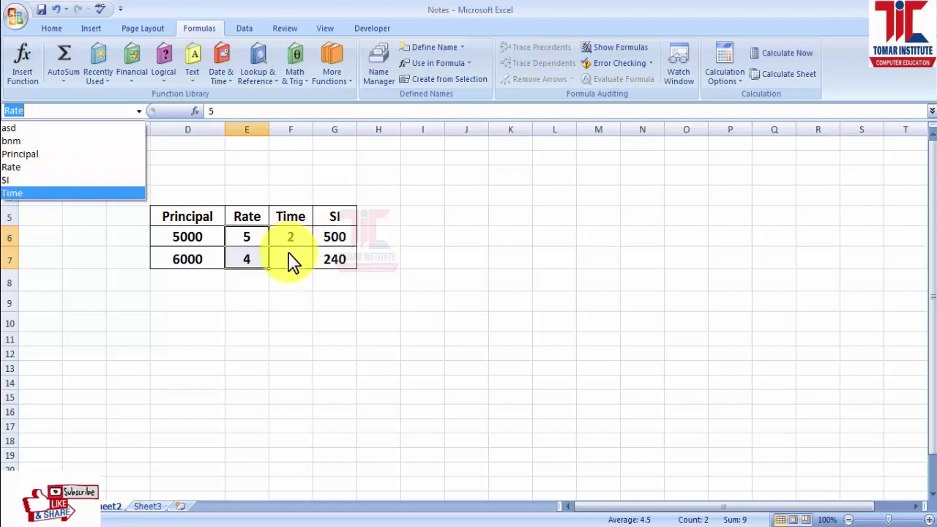
{"action": "left_click", "coordinate": [464, 274]}
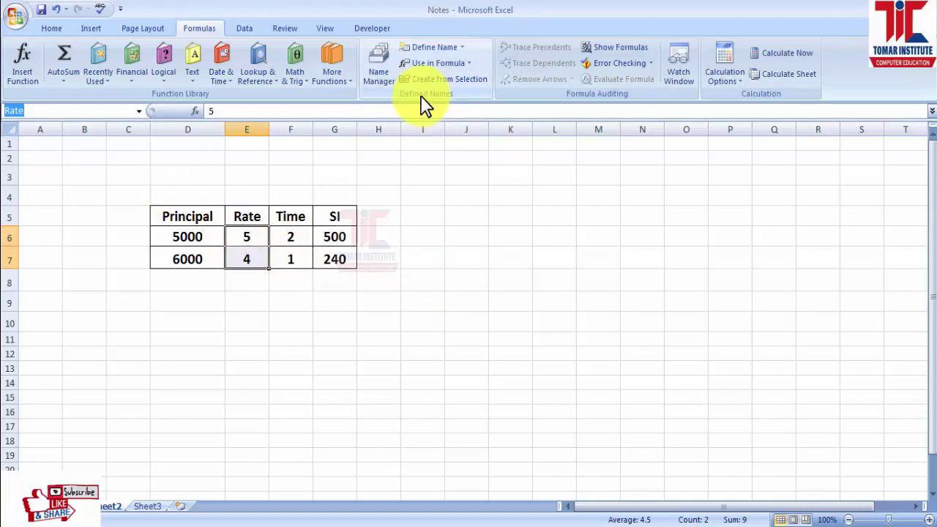
{"action": "left_click", "coordinate": [139, 110]}
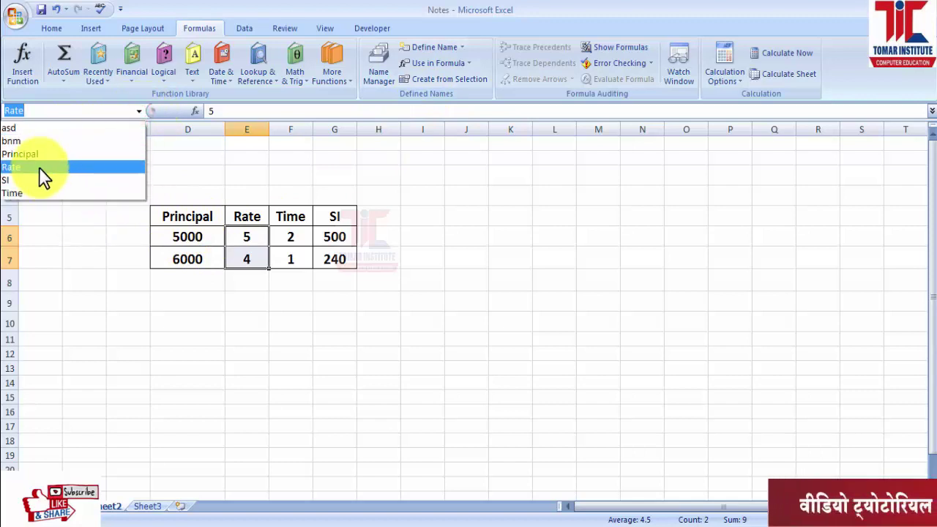
{"action": "left_click", "coordinate": [445, 192]}
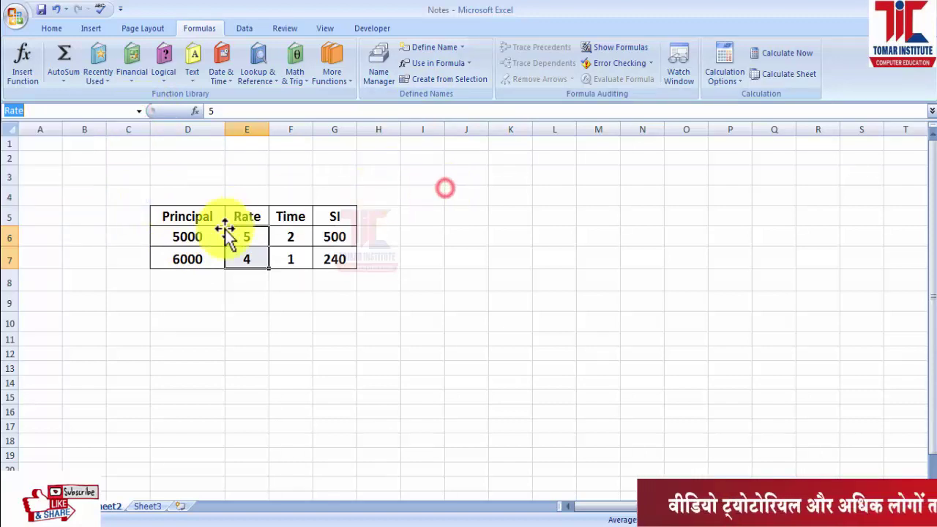
{"action": "left_click", "coordinate": [325, 237]}
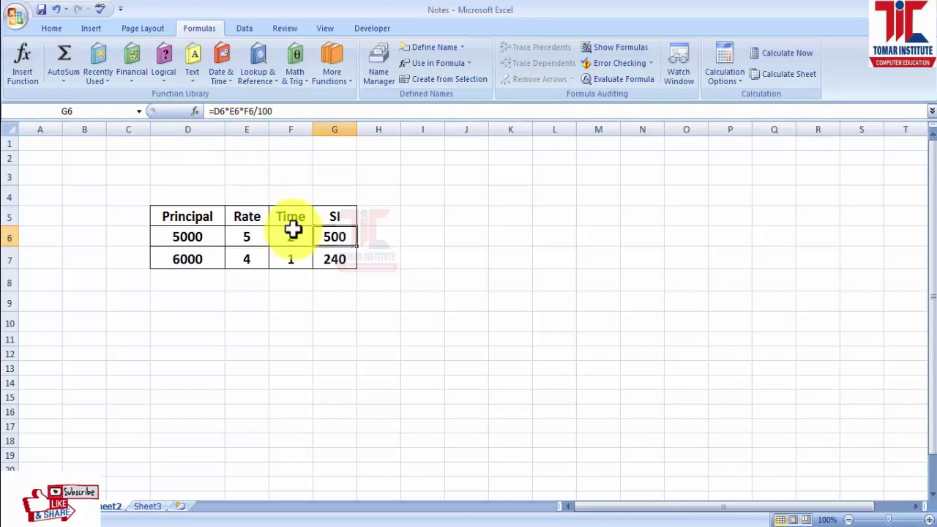
Apply names Principal, Rate, Time and SI to G6, making =Principal*Rate*Time/100
{"action": "left_click", "coordinate": [506, 260]}
{"action": "left_click", "coordinate": [336, 237]}
{"action": "left_click", "coordinate": [469, 64]}
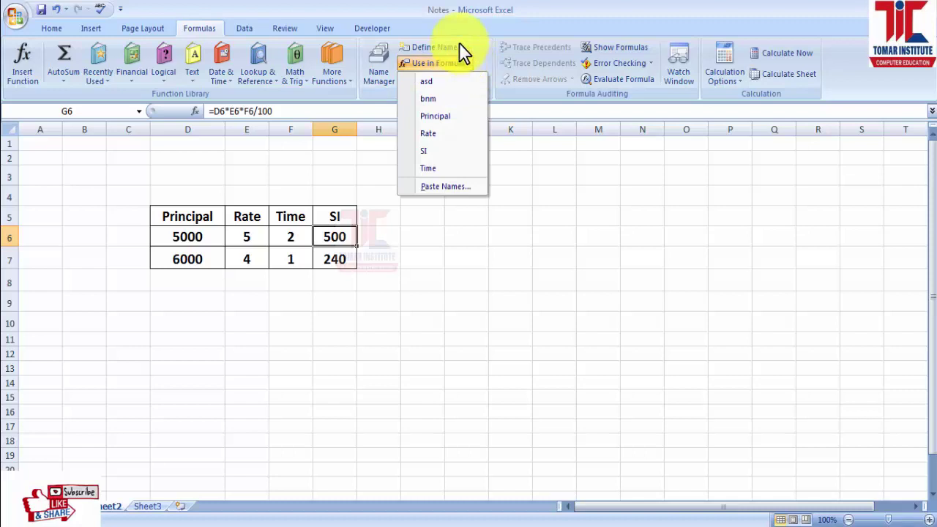
{"action": "left_click", "coordinate": [461, 47]}
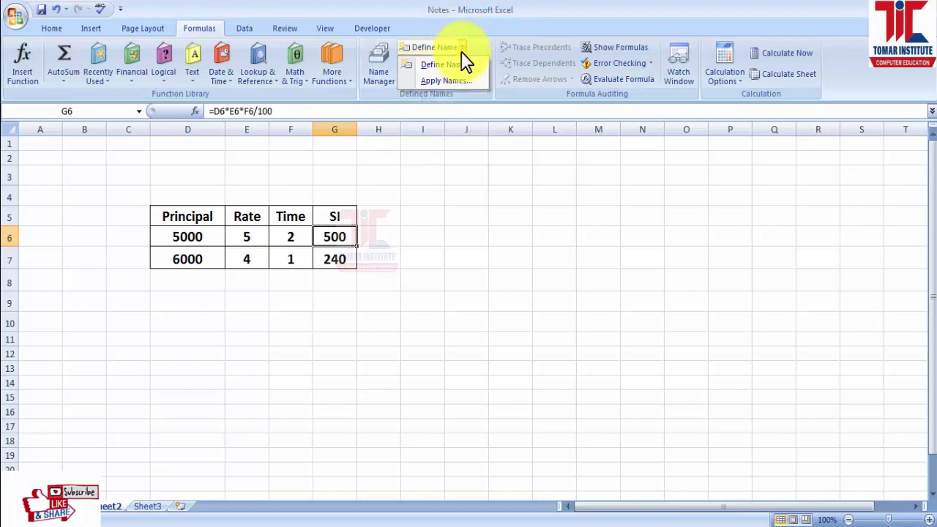
{"action": "left_click", "coordinate": [453, 81]}
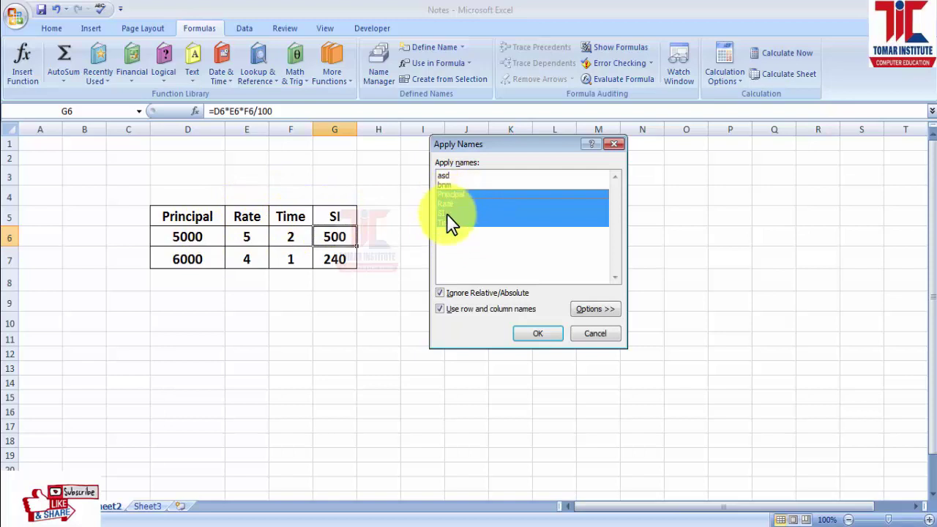
{"action": "left_click", "coordinate": [525, 335]}
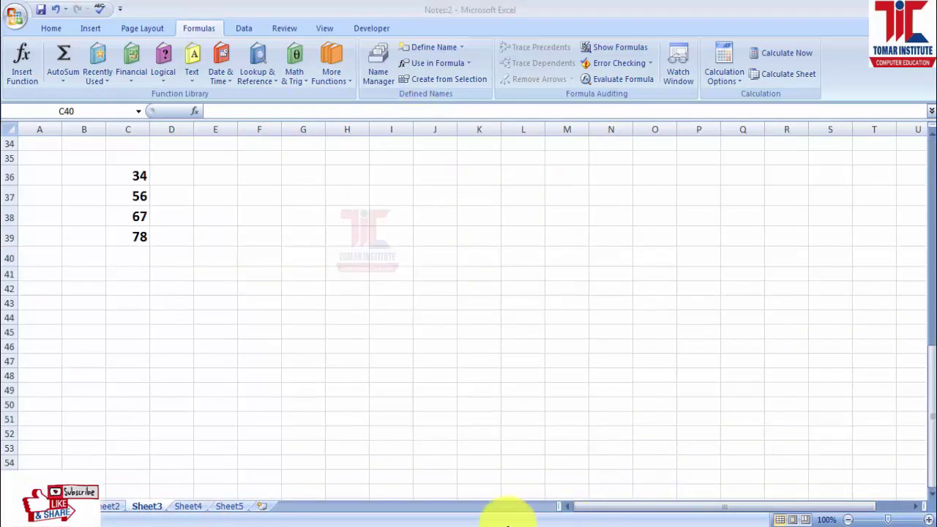
On Sheet3, review the workbook calculation mode options and select the numbers in C36:C38
{"action": "left_click", "coordinate": [396, 524]}
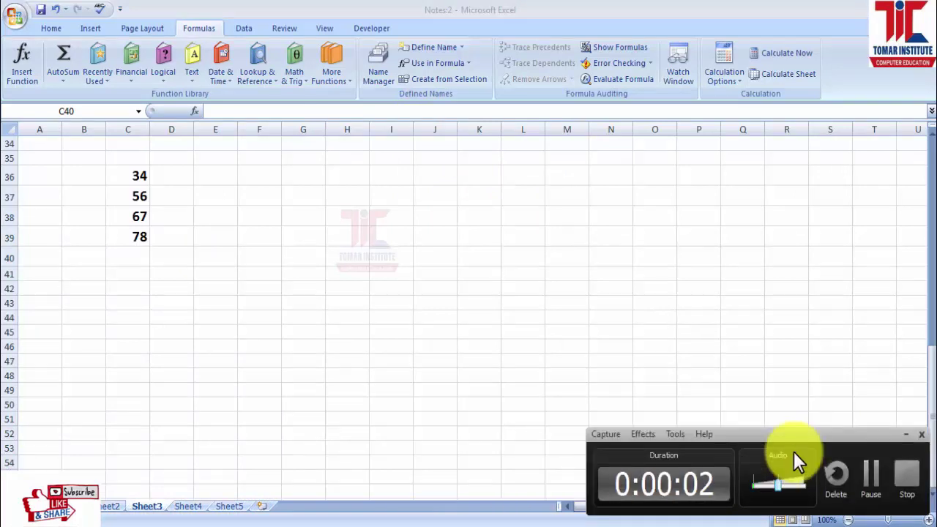
{"action": "left_click", "coordinate": [904, 435]}
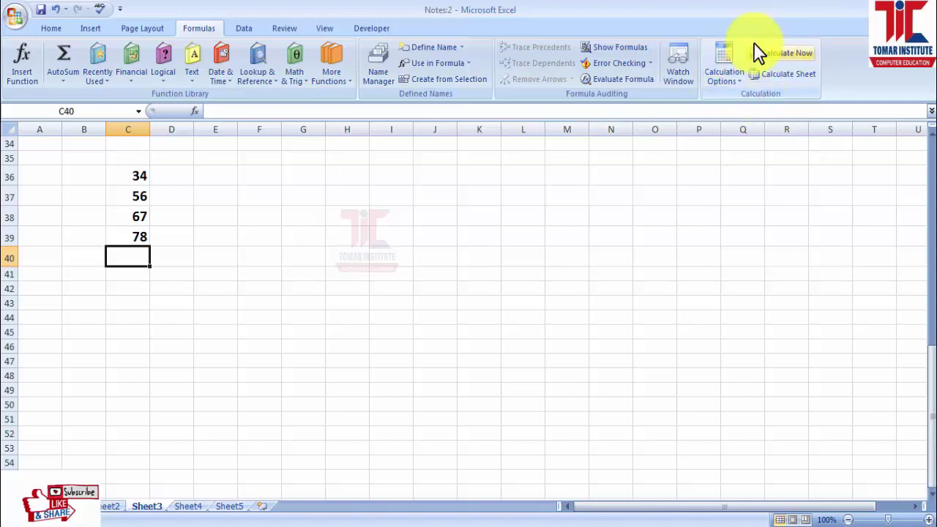
{"action": "left_click", "coordinate": [744, 90]}
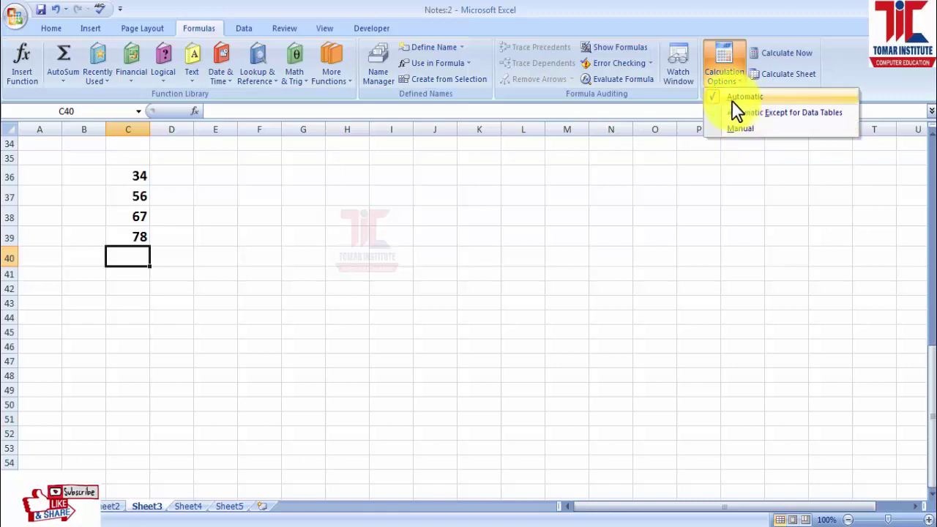
{"action": "left_click", "coordinate": [686, 209]}
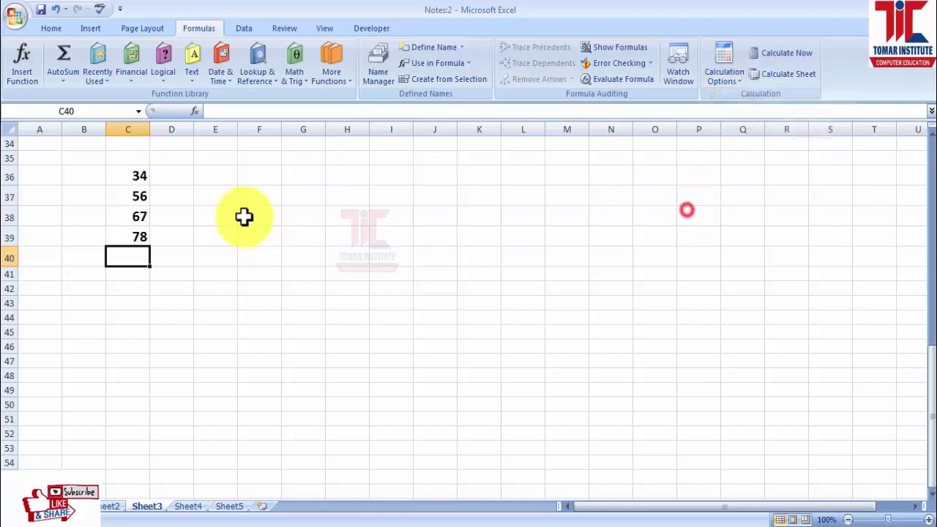
{"action": "mouse_move", "coordinate": [130, 175]}
{"action": "left_mouse_down"}
{"action": "mouse_move", "coordinate": [115, 225]}
{"action": "mouse_move", "coordinate": [132, 237]}
{"action": "left_mouse_up"}
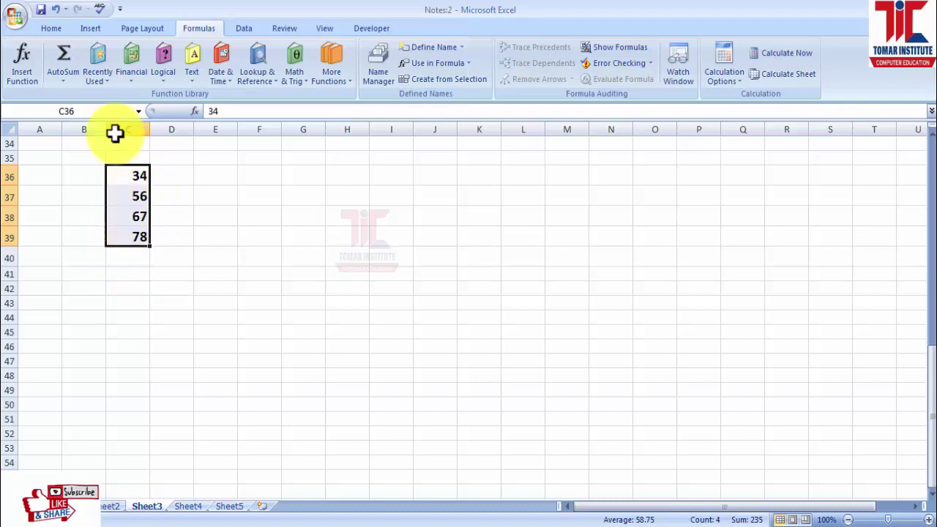
Use AutoSum to put =SUM(C36:C39) in C40, leaving calculation settings unchanged
{"action": "left_click", "coordinate": [60, 79]}
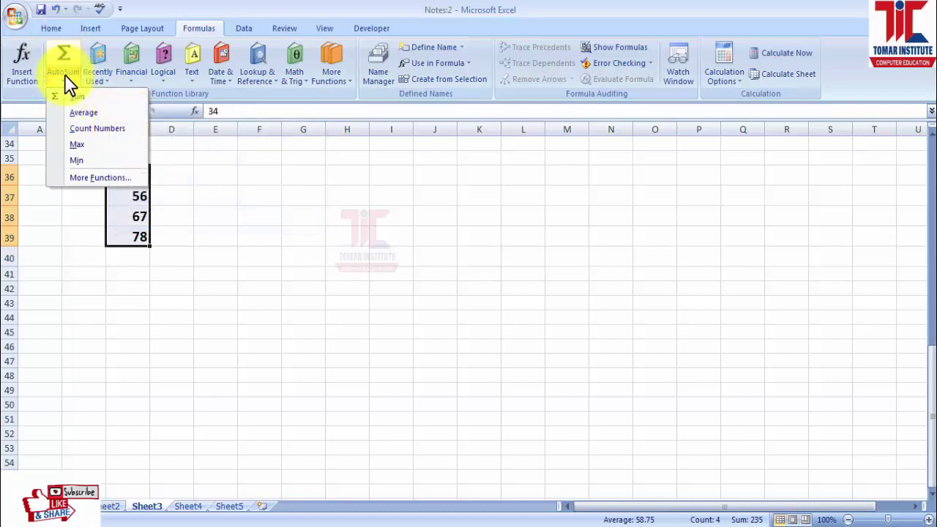
{"action": "left_click", "coordinate": [81, 97]}
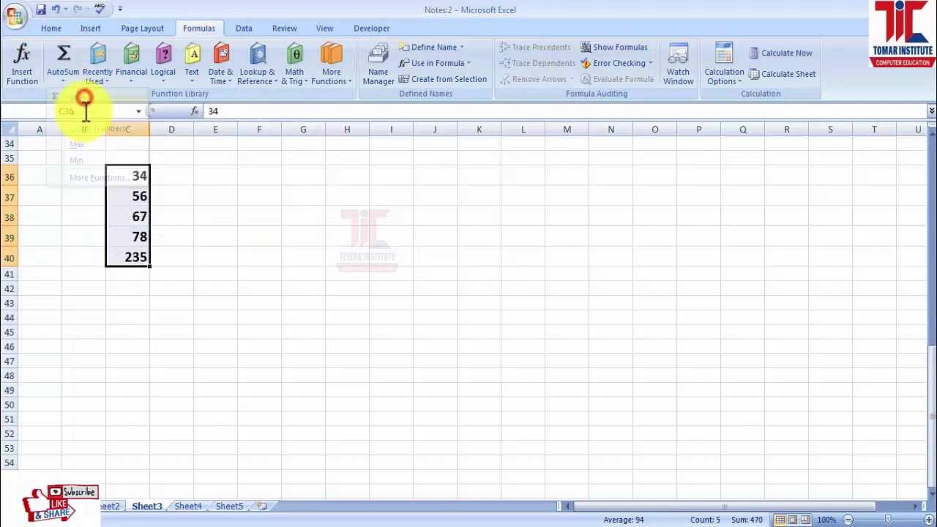
{"action": "left_click", "coordinate": [142, 257]}
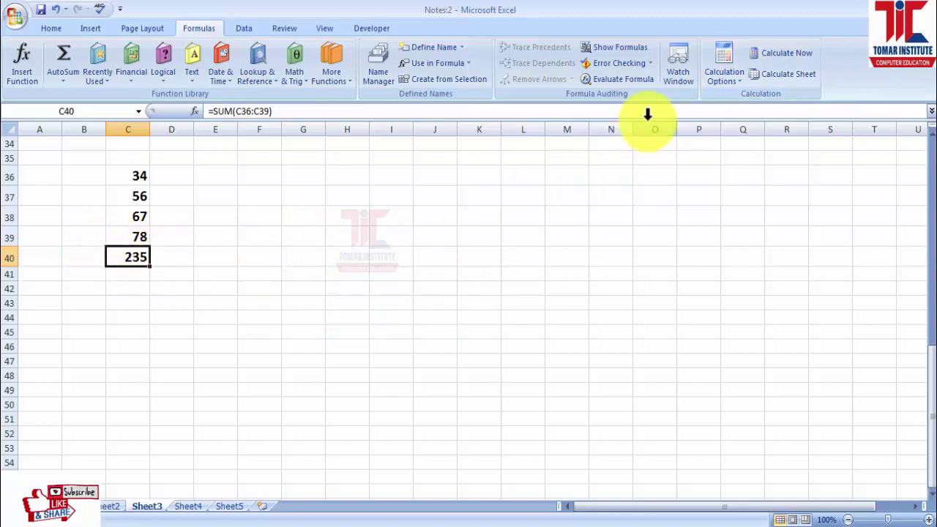
{"action": "left_click", "coordinate": [737, 80]}
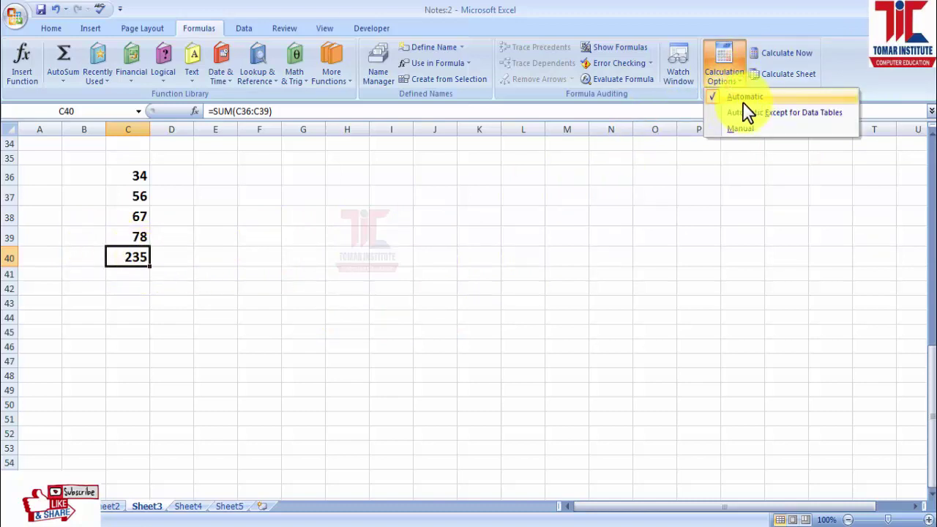
{"action": "left_click", "coordinate": [400, 257]}
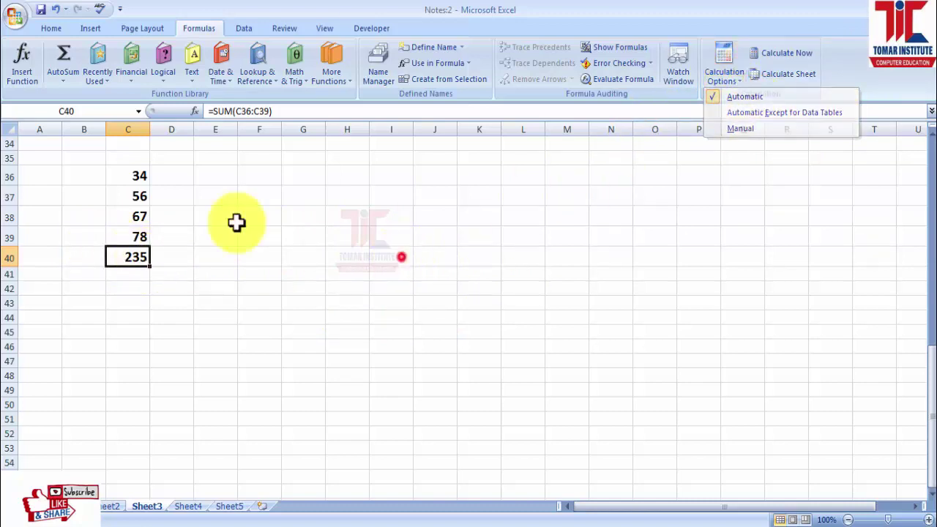
Change C37 from 56 to 23 so the total updates to 202
{"action": "left_click", "coordinate": [134, 195]}
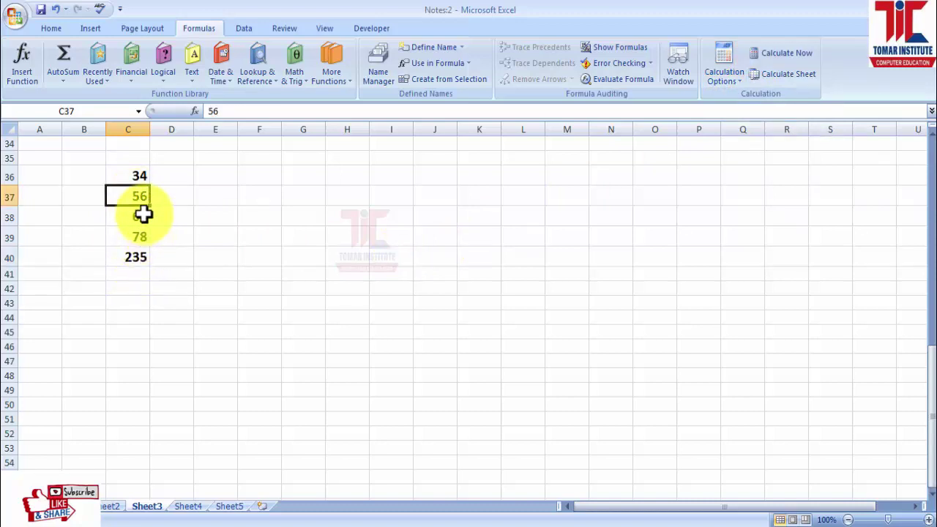
{"action": "type", "text": "23"}
{"action": "left_click", "coordinate": [127, 255]}
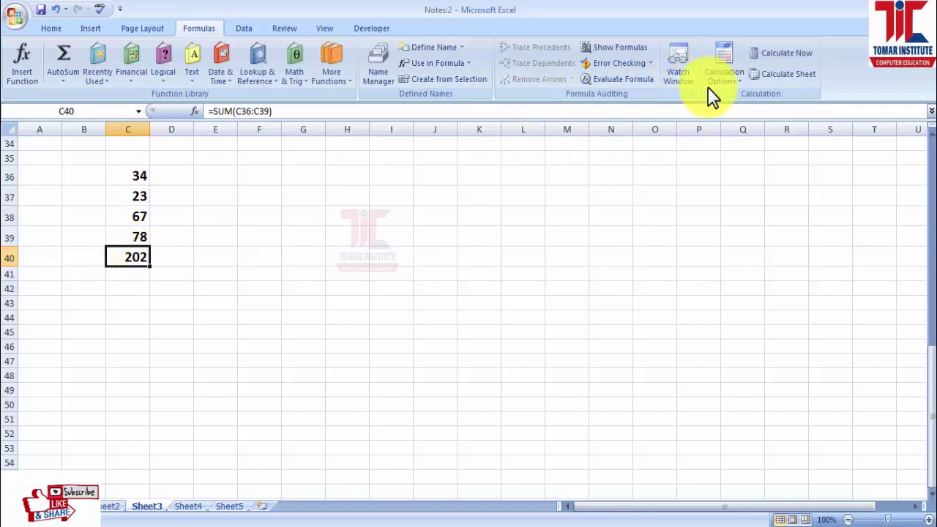
Set the workbook calculation option to Manual and confirm it
{"action": "left_click", "coordinate": [742, 81]}
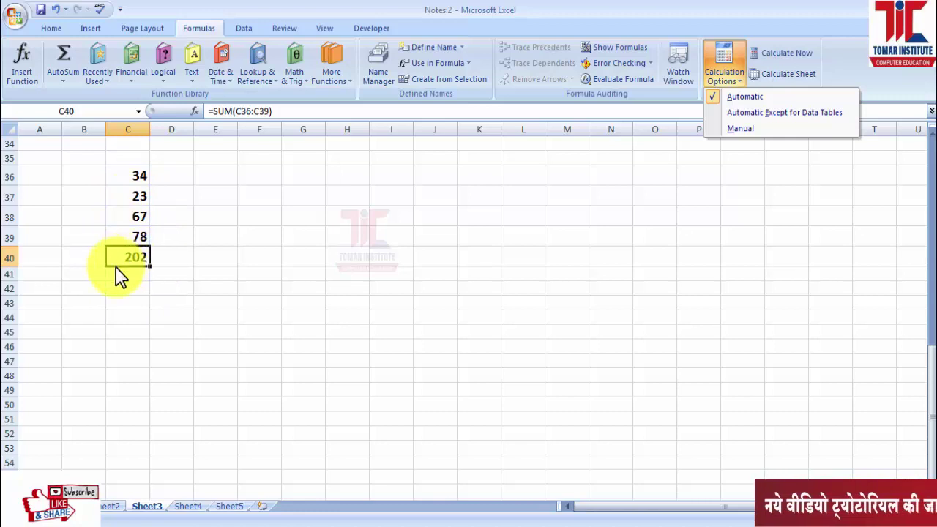
{"action": "left_click", "coordinate": [741, 129]}
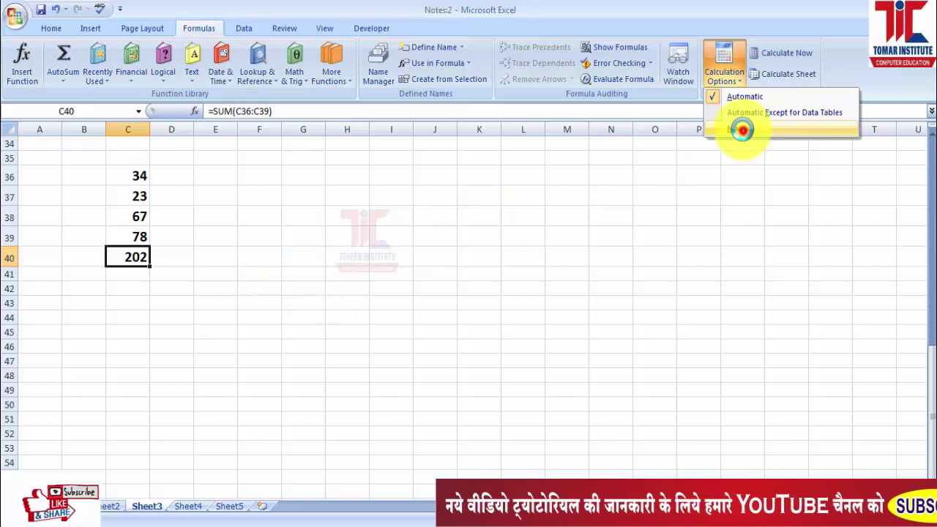
{"action": "left_click", "coordinate": [736, 82]}
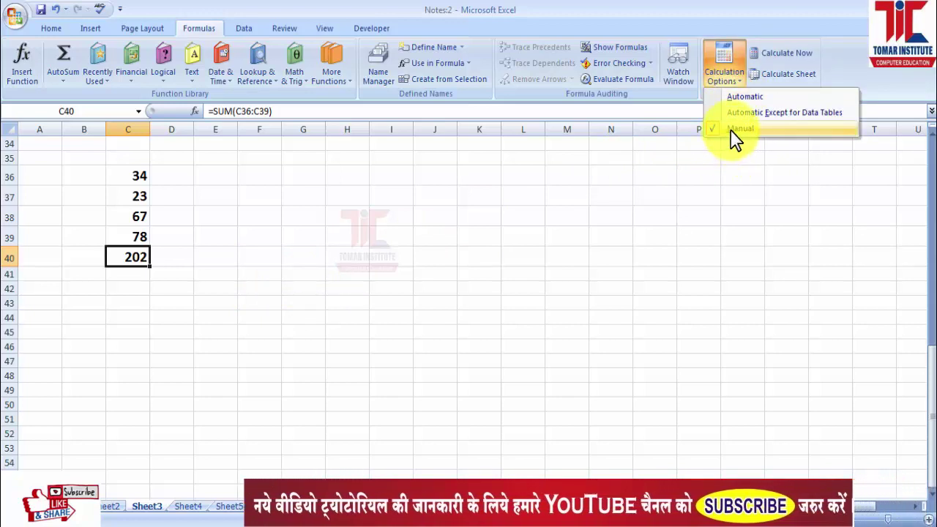
{"action": "left_click", "coordinate": [220, 273]}
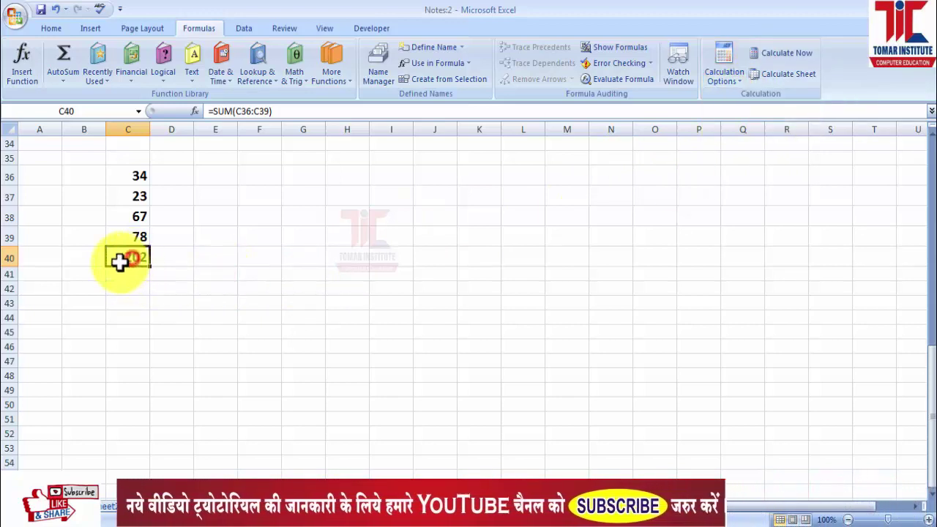
Enter 120 in C38 and check that the C40 total still shows 202
{"action": "left_click", "coordinate": [134, 216]}
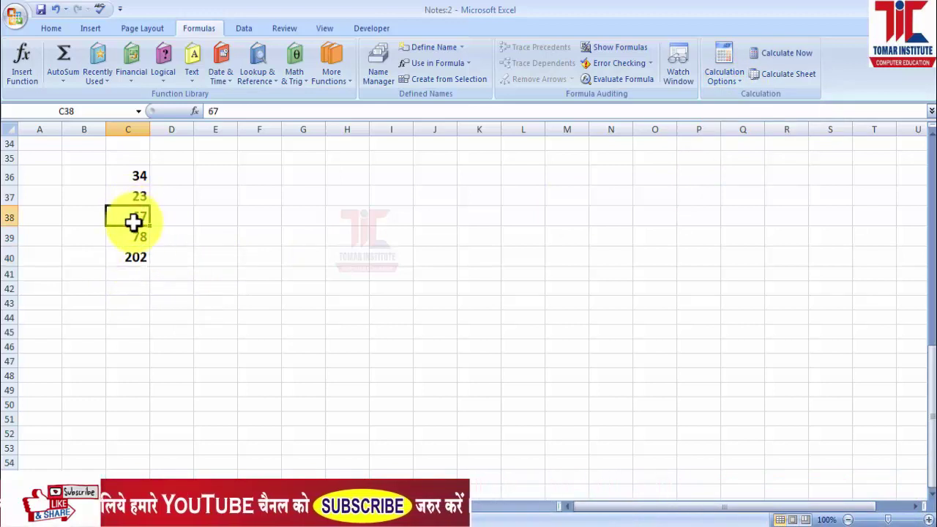
{"action": "type", "text": "120"}
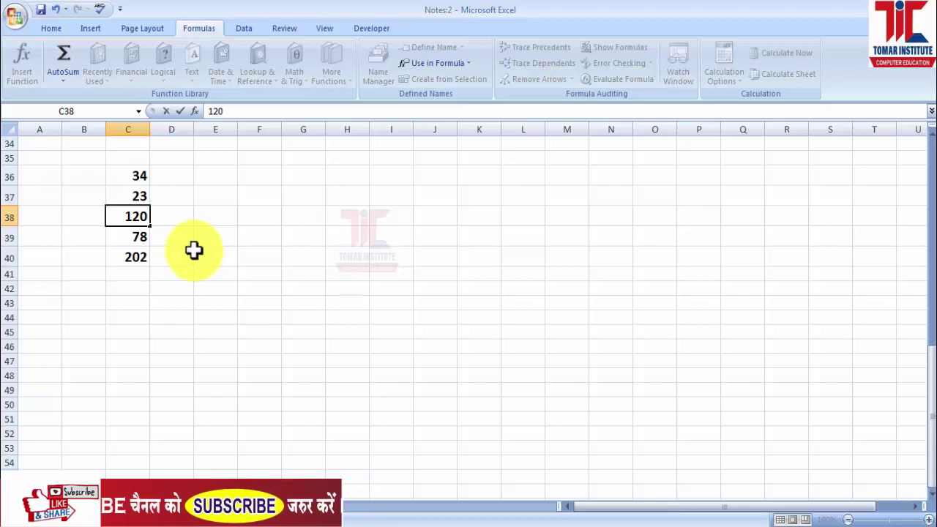
{"action": "key", "text": "Return"}
{"action": "left_click", "coordinate": [187, 254]}
{"action": "left_click", "coordinate": [126, 263]}
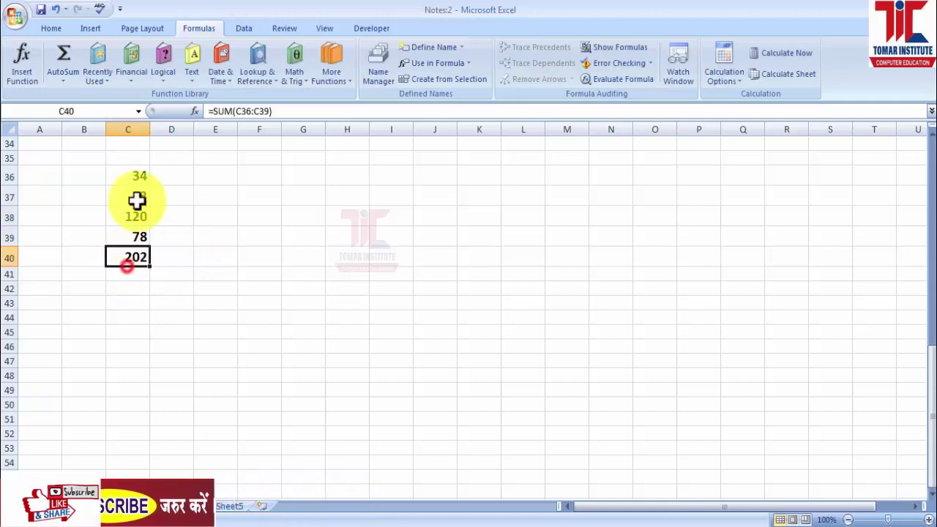
{"action": "left_click", "coordinate": [96, 218]}
{"action": "left_click", "coordinate": [138, 219]}
{"action": "left_click", "coordinate": [138, 256]}
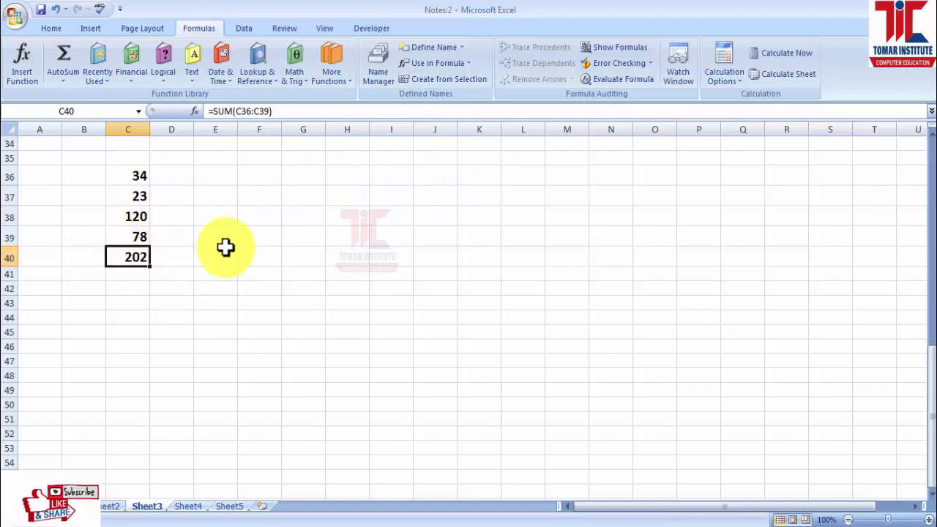
{"action": "left_click", "coordinate": [744, 86]}
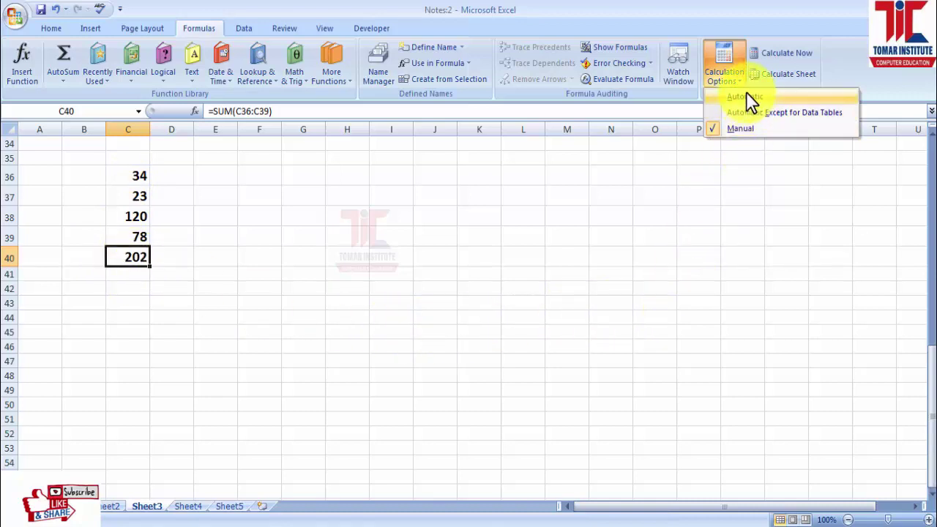
Run Calculate Now so C40 shows 255, with calculation still Manual
{"action": "left_click", "coordinate": [796, 247]}
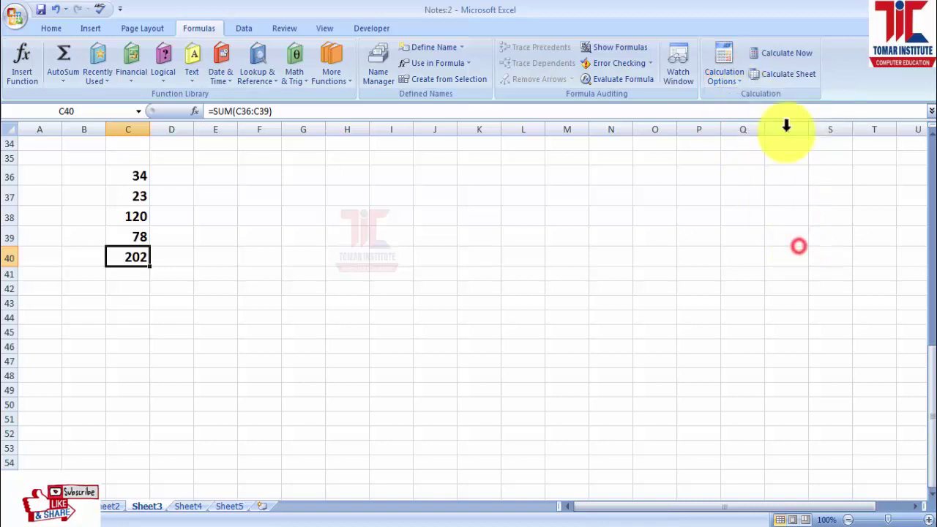
{"action": "left_click", "coordinate": [789, 54]}
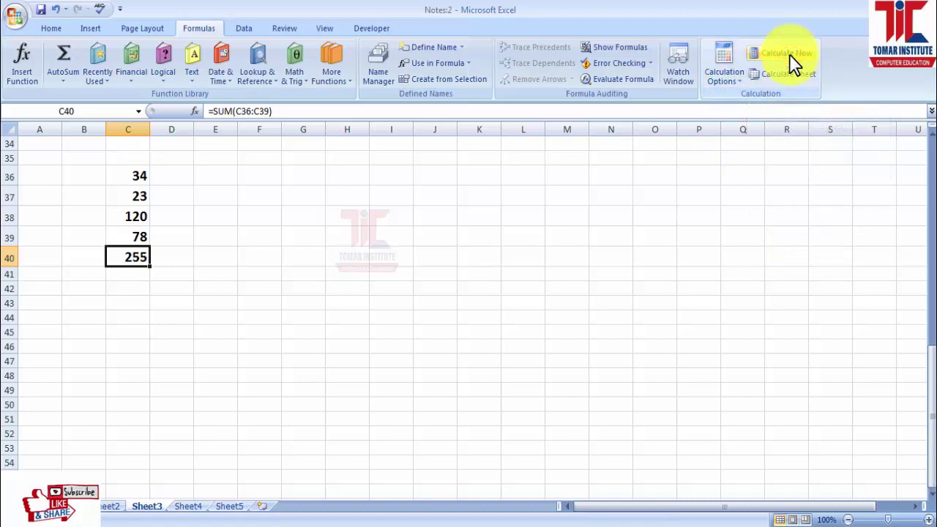
{"action": "left_click", "coordinate": [740, 81]}
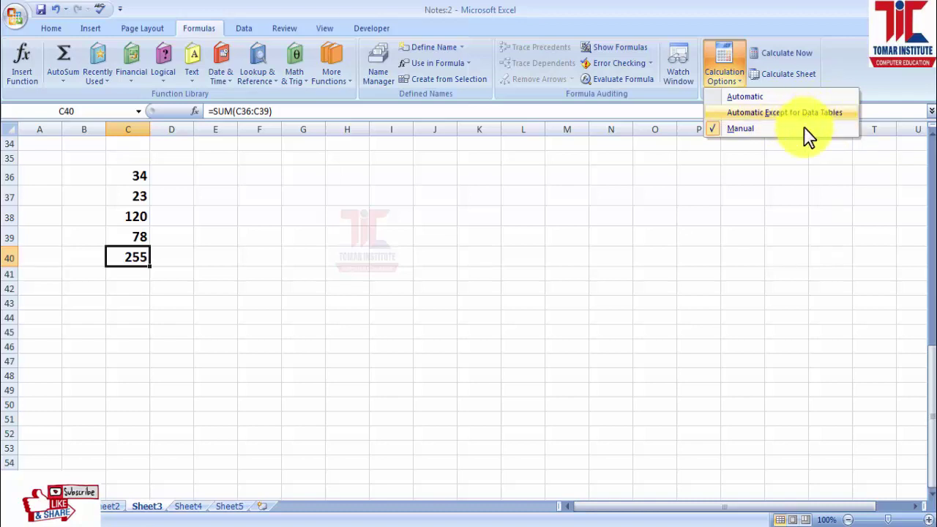
{"action": "left_click", "coordinate": [727, 261]}
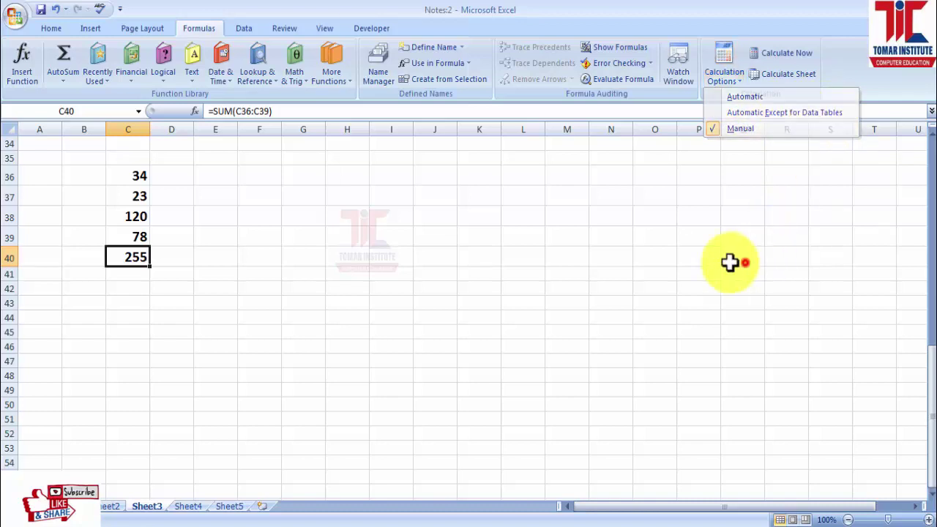
{"action": "left_click", "coordinate": [244, 30]}
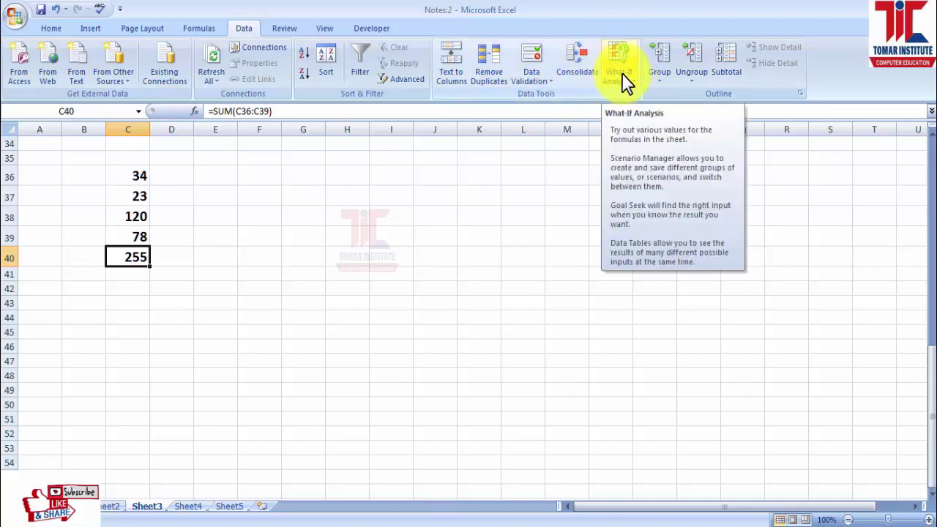
{"action": "left_click", "coordinate": [635, 90]}
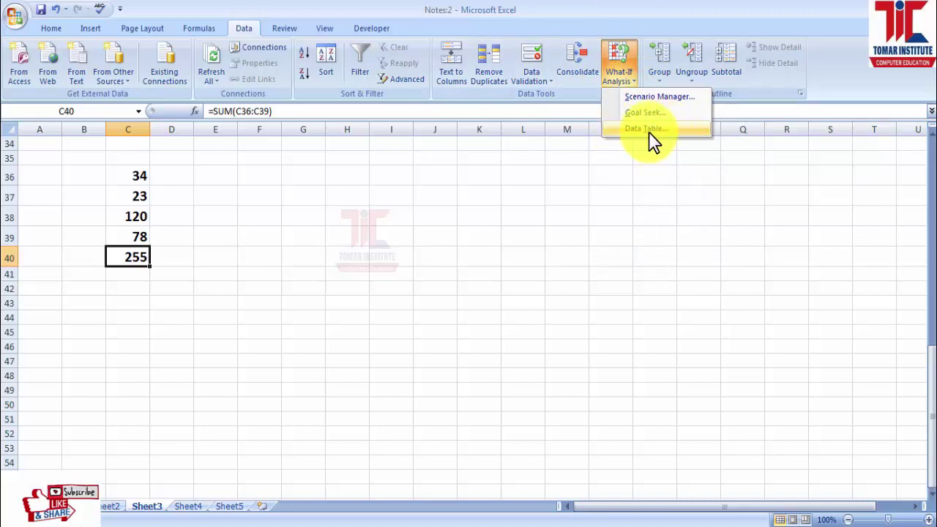
{"action": "left_click", "coordinate": [542, 220]}
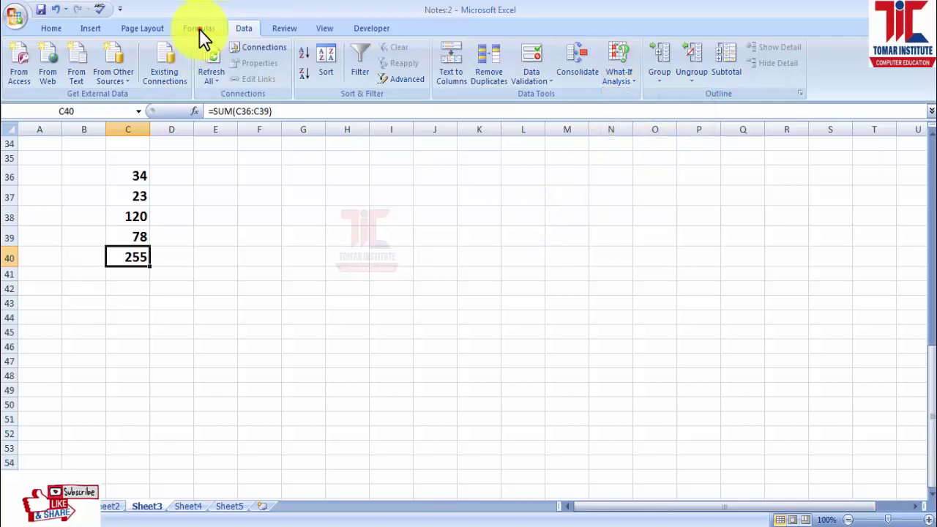
{"action": "left_click", "coordinate": [199, 28]}
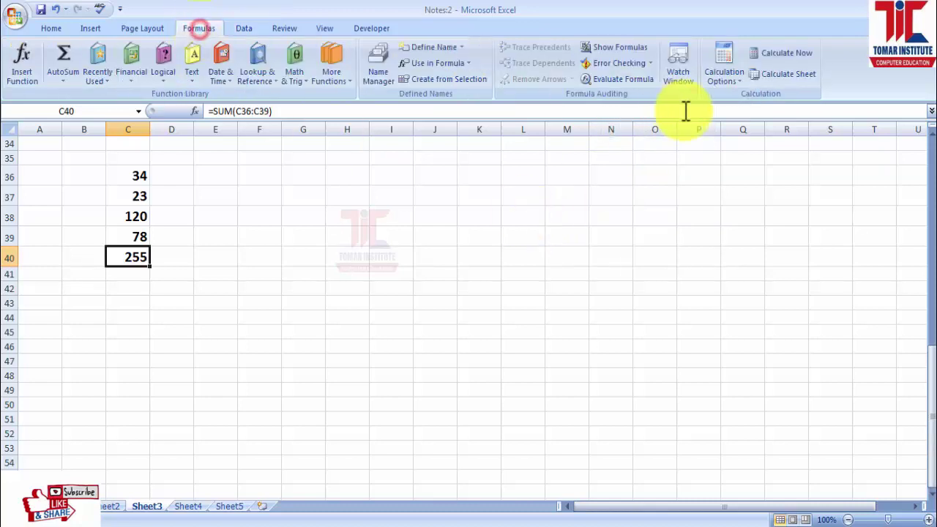
{"action": "left_click", "coordinate": [736, 83]}
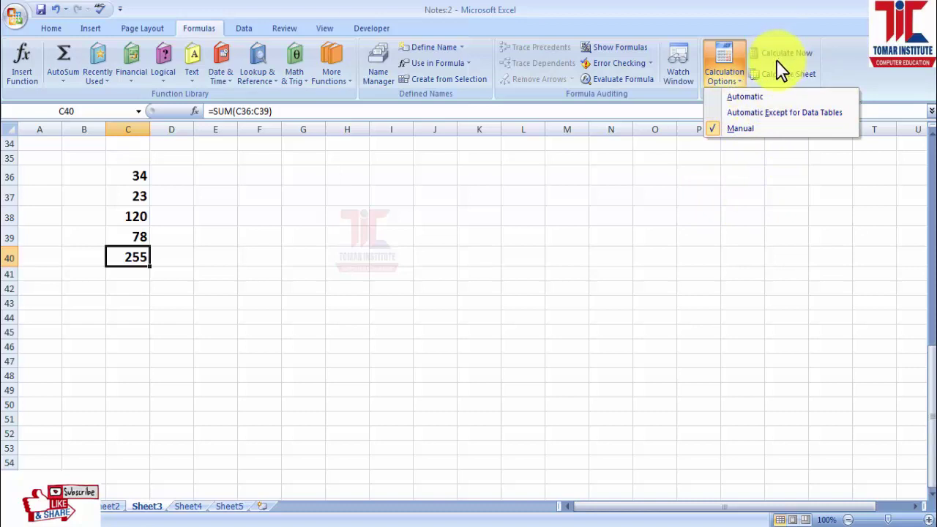
{"action": "left_click", "coordinate": [760, 242]}
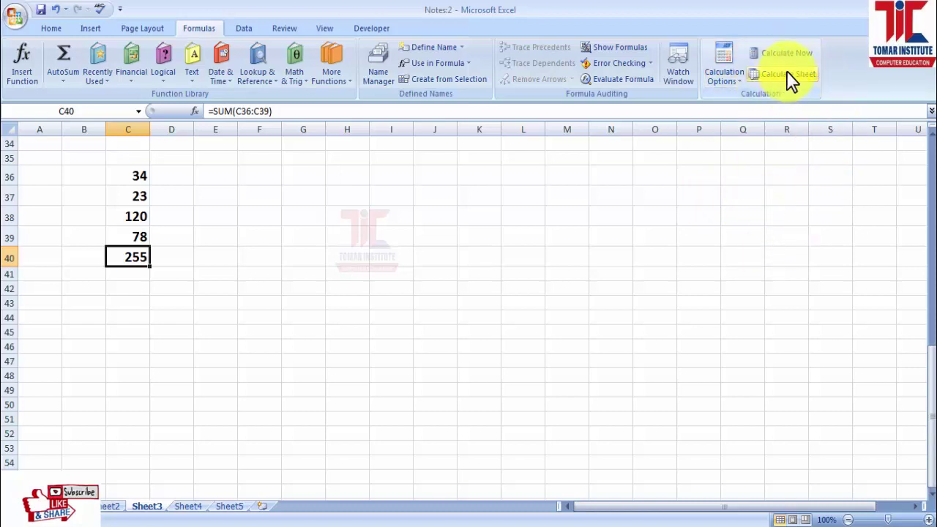